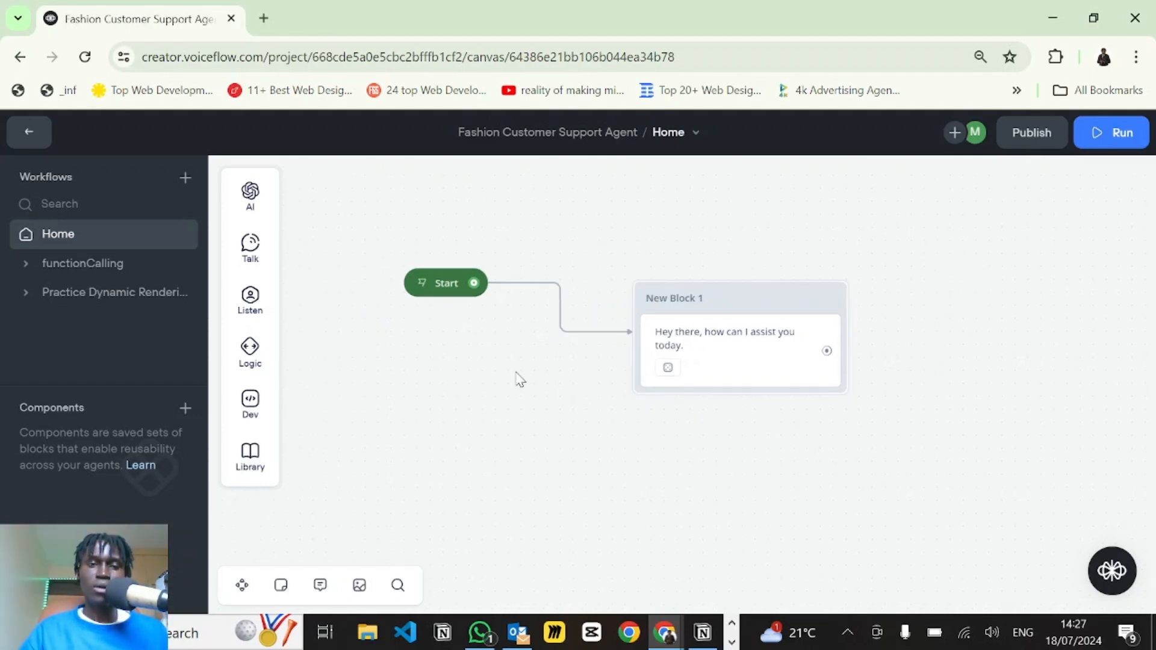
- Add a Choice step below the greeting message in New Block 1
mouse_move(256, 316)
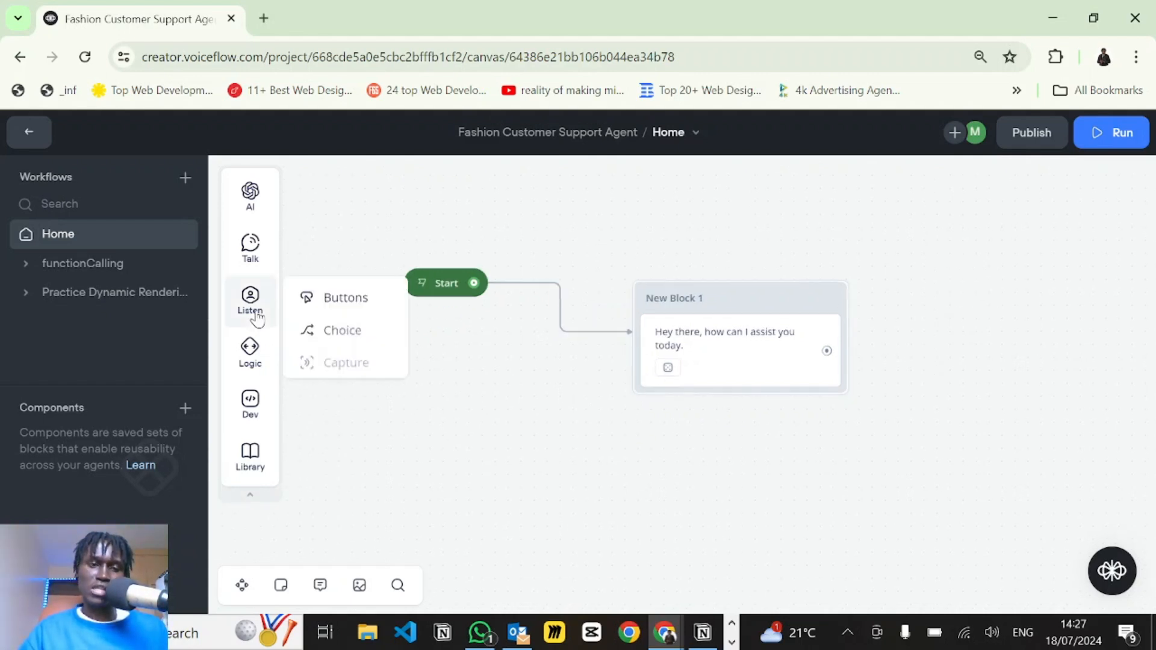
drag(331, 330, 709, 401)
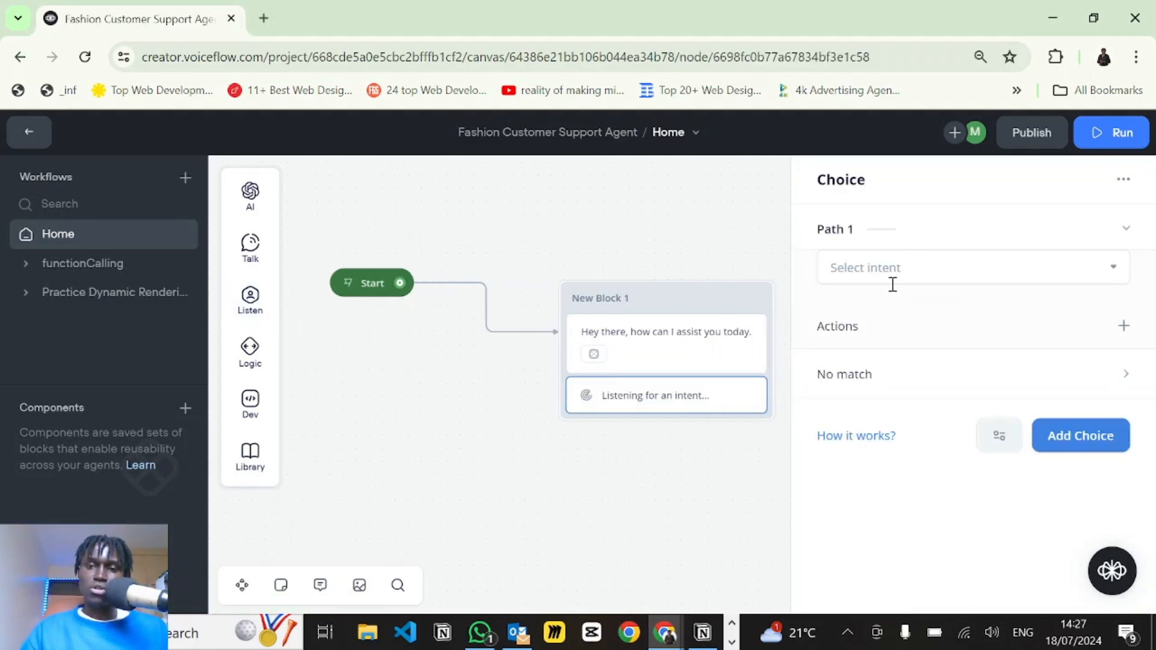
click(886, 281)
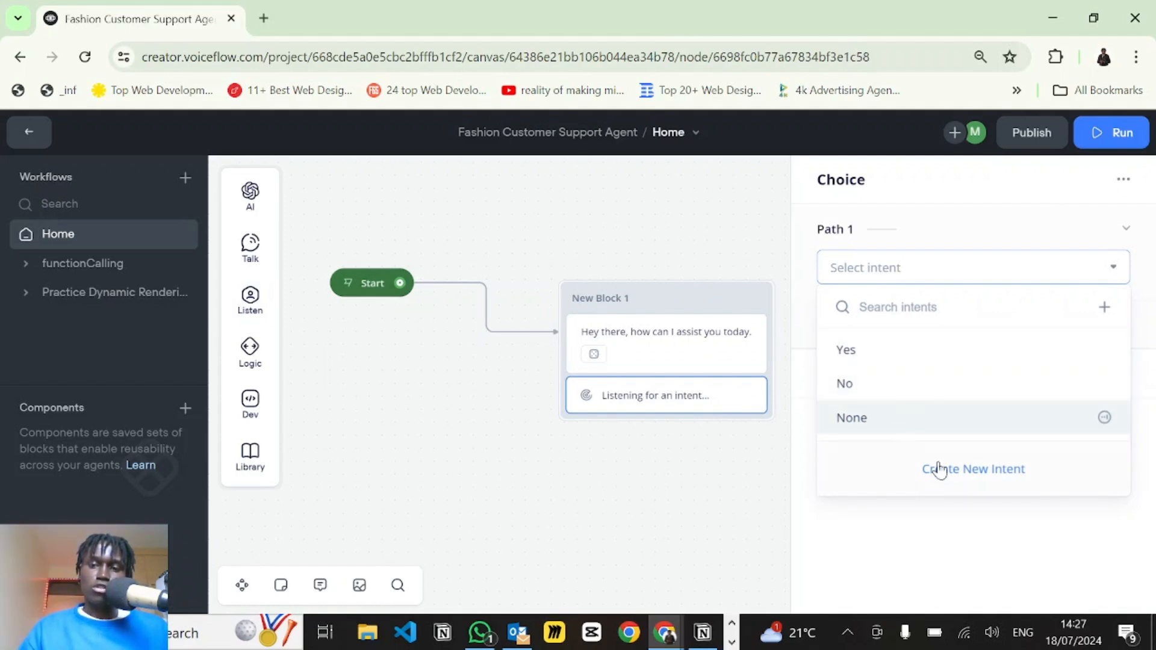
click(627, 485)
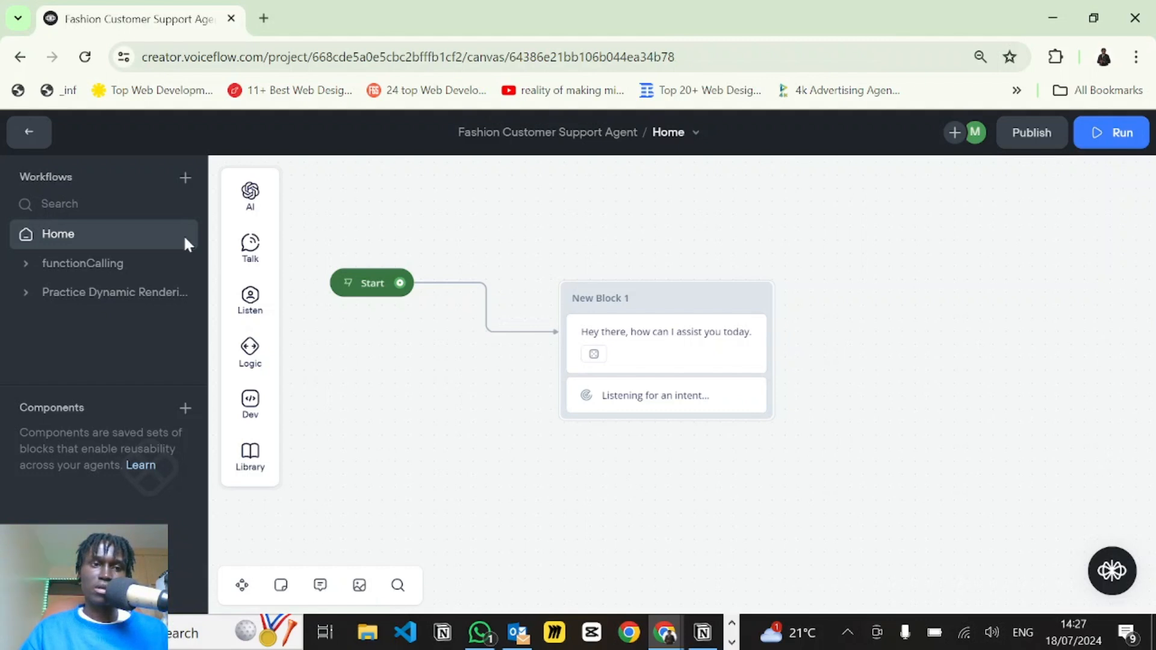
- Go to the agent's intents list and start a new intent named Making Payment
click(29, 131)
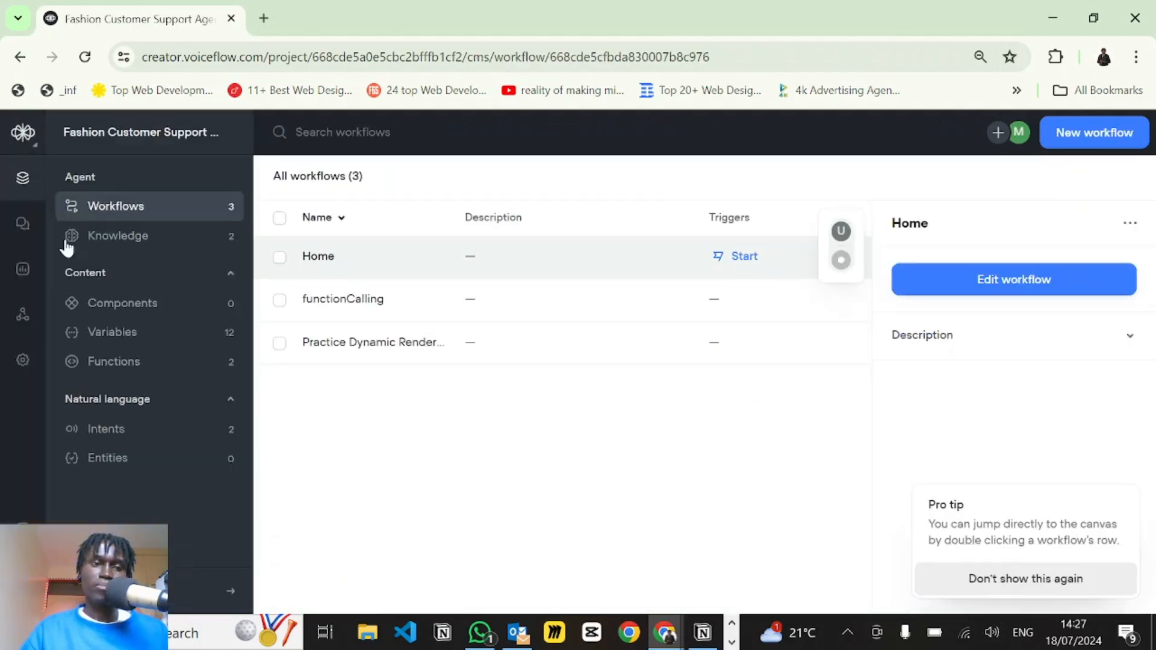
click(105, 438)
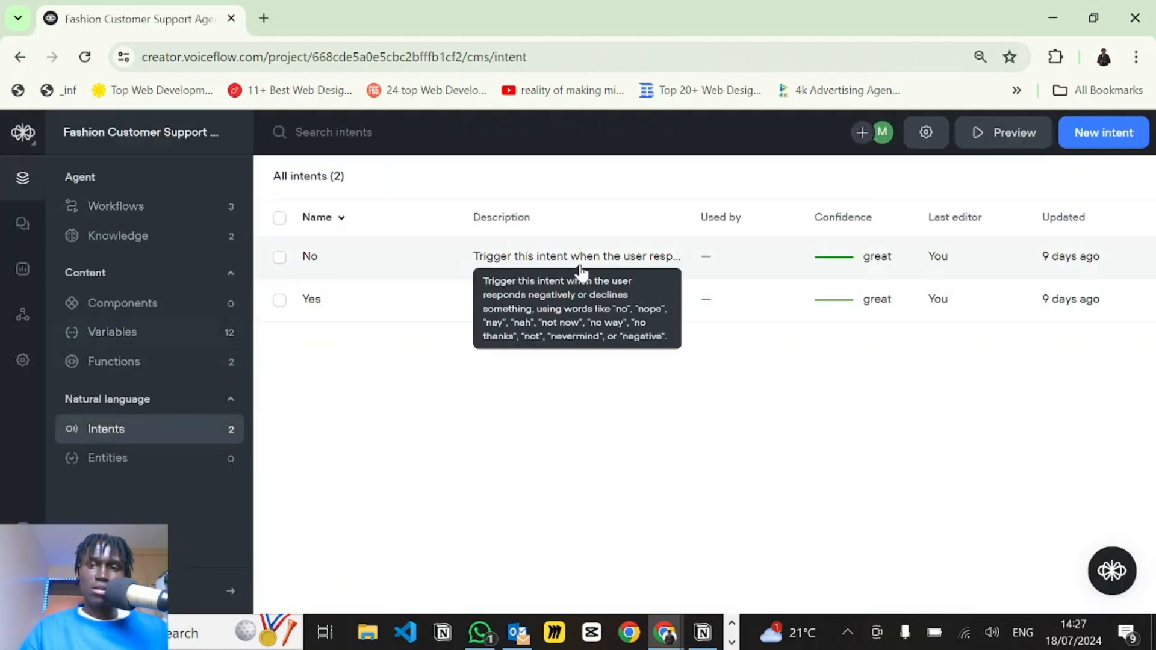
click(1100, 134)
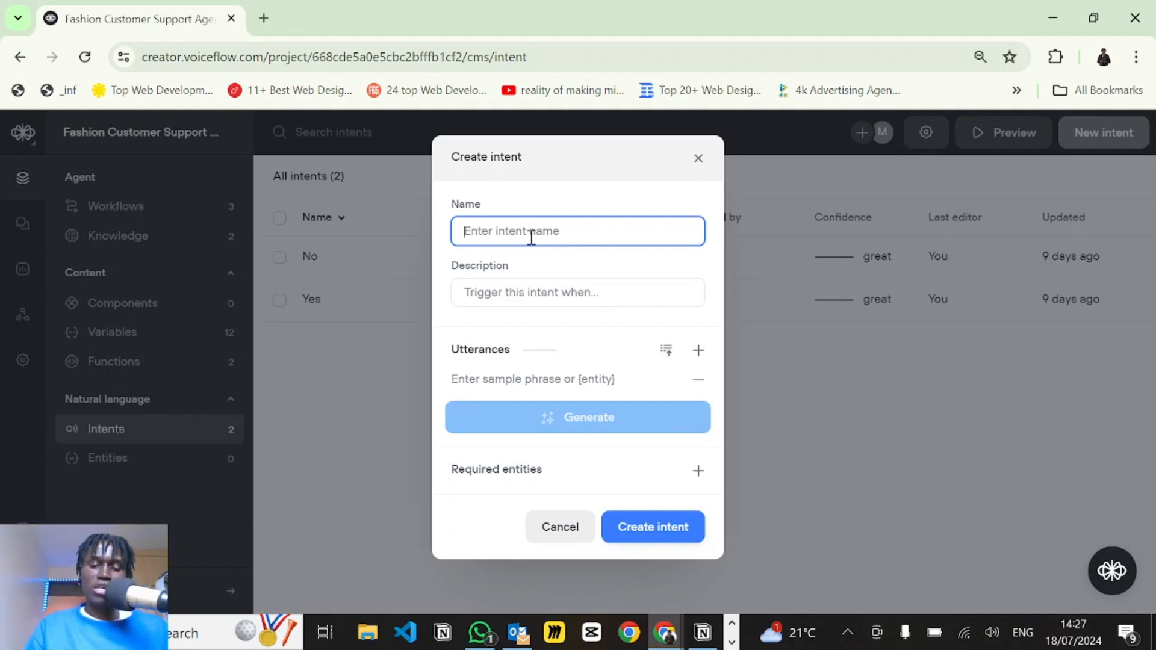
text(Mak)
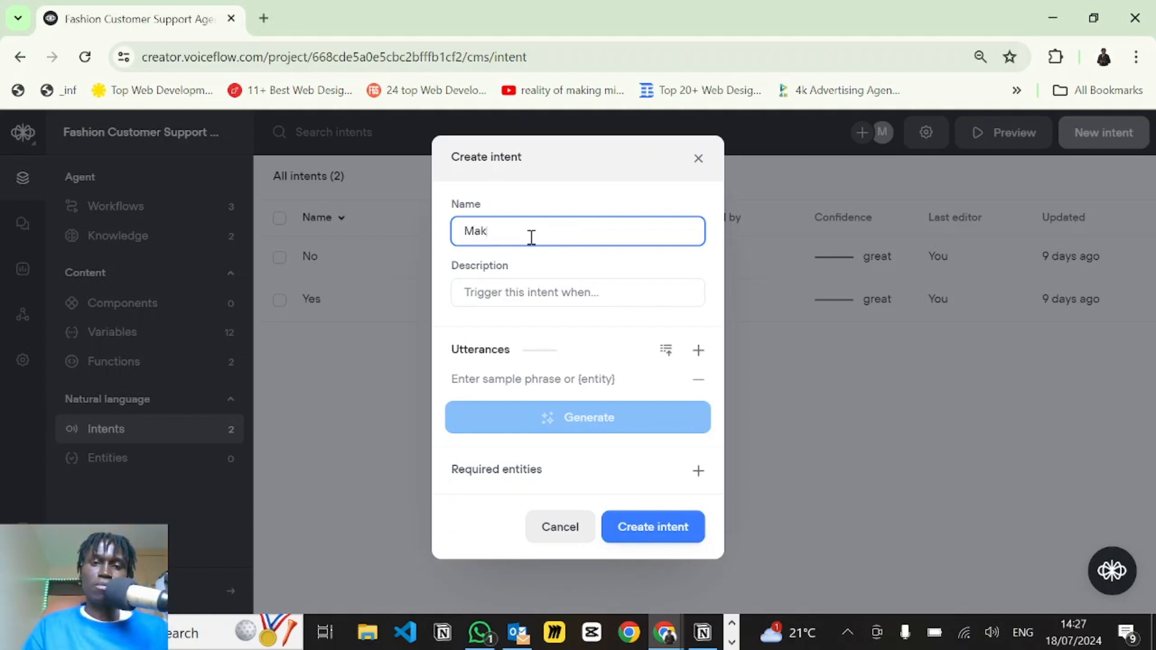
text(e Payment)
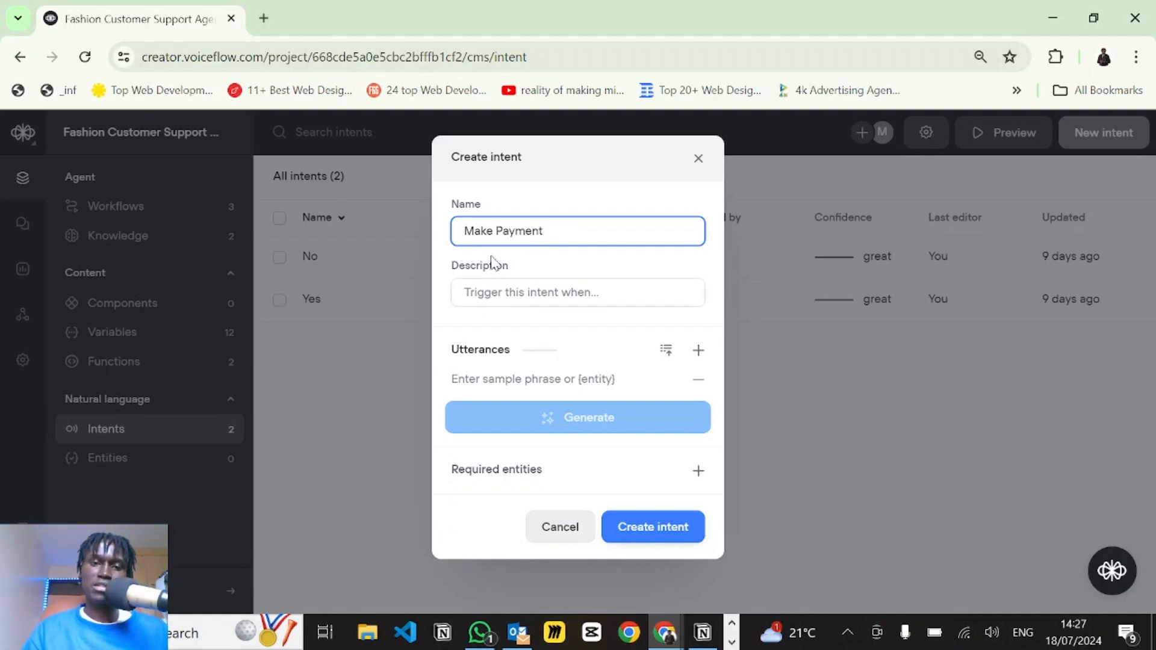
click(494, 231)
key(BackSpace)
text(in)
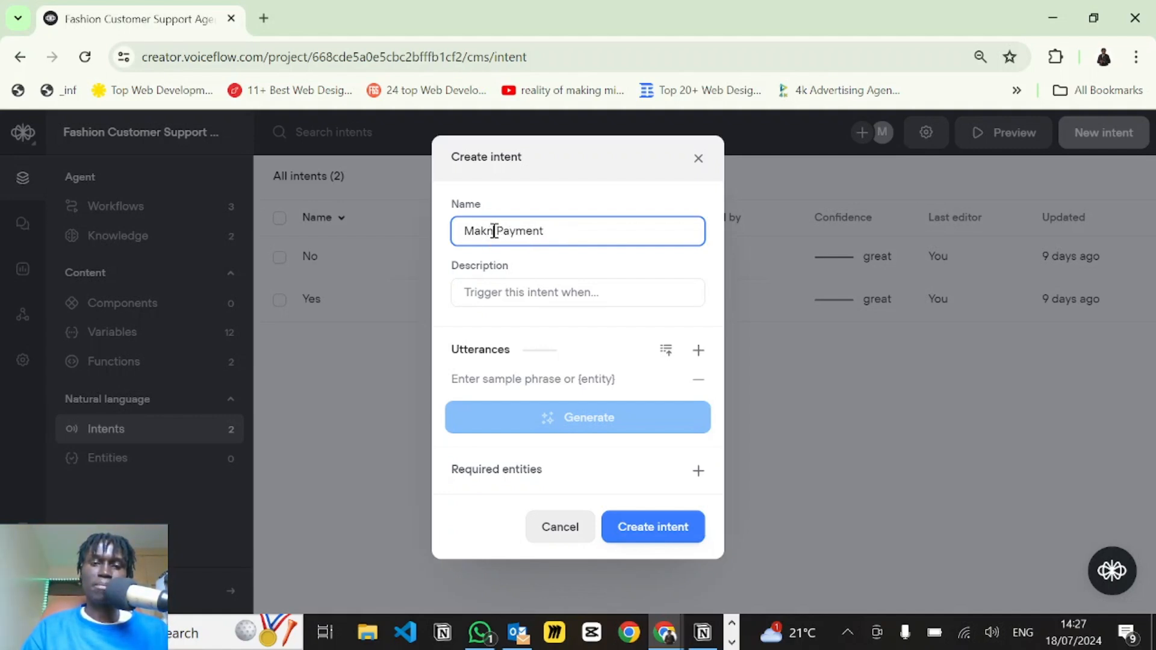
key(BackSpace)
text(ing)
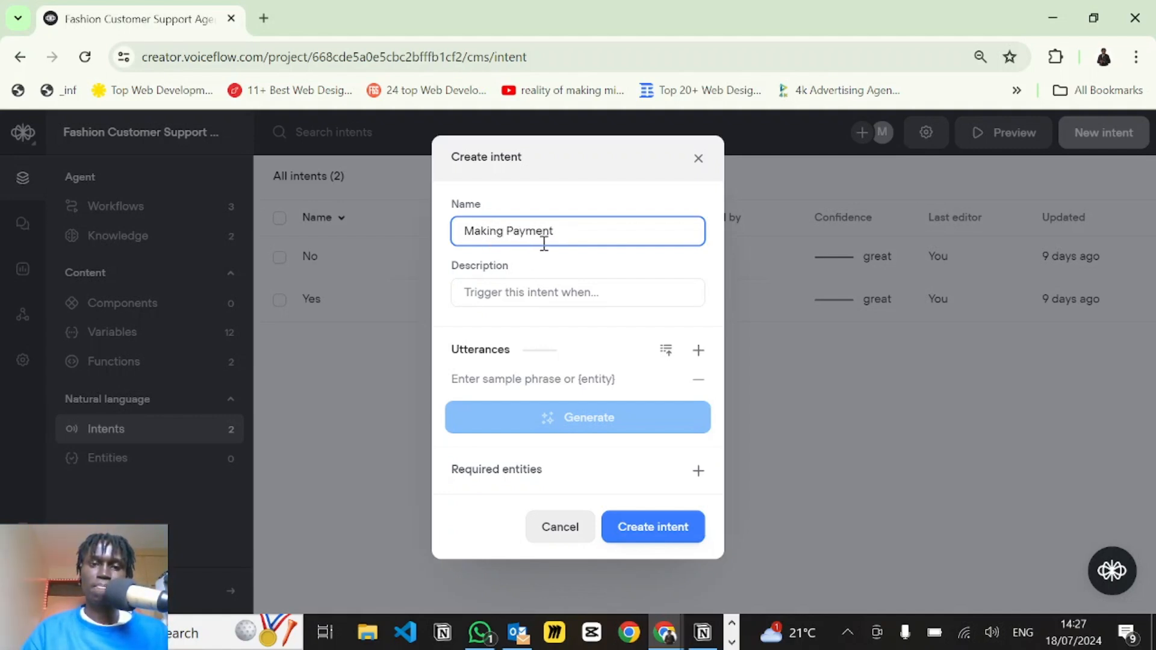
- Switch to Copilot and request 10 user utterances each for making a payment for an order and tracking an order
click(494, 294)
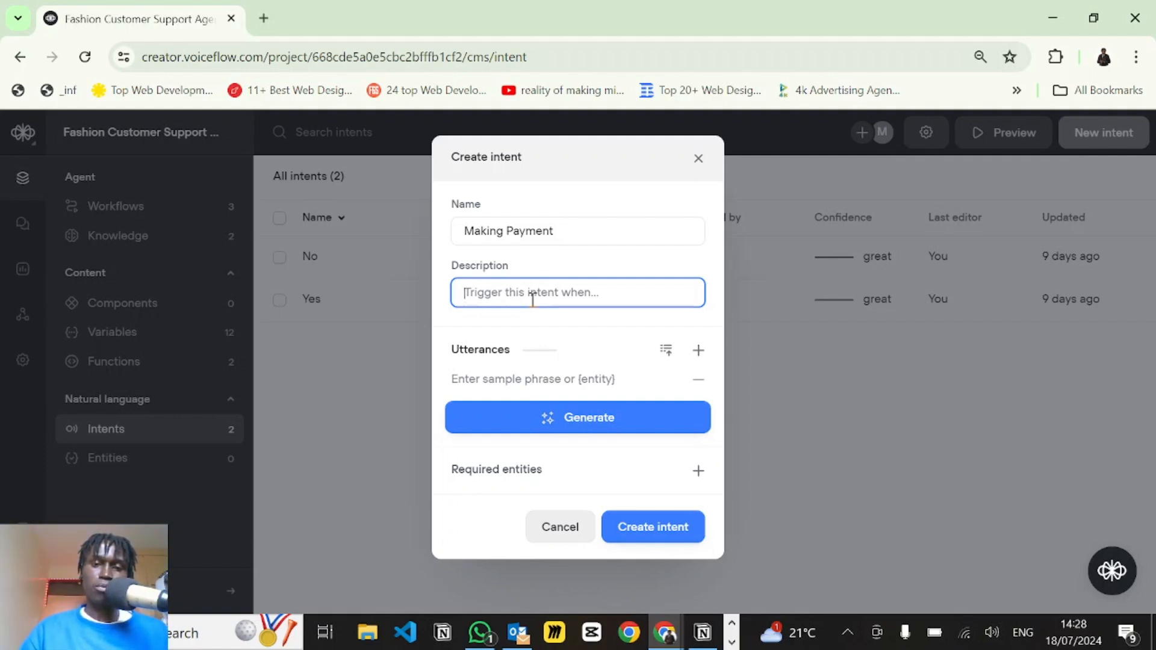
key(alt)
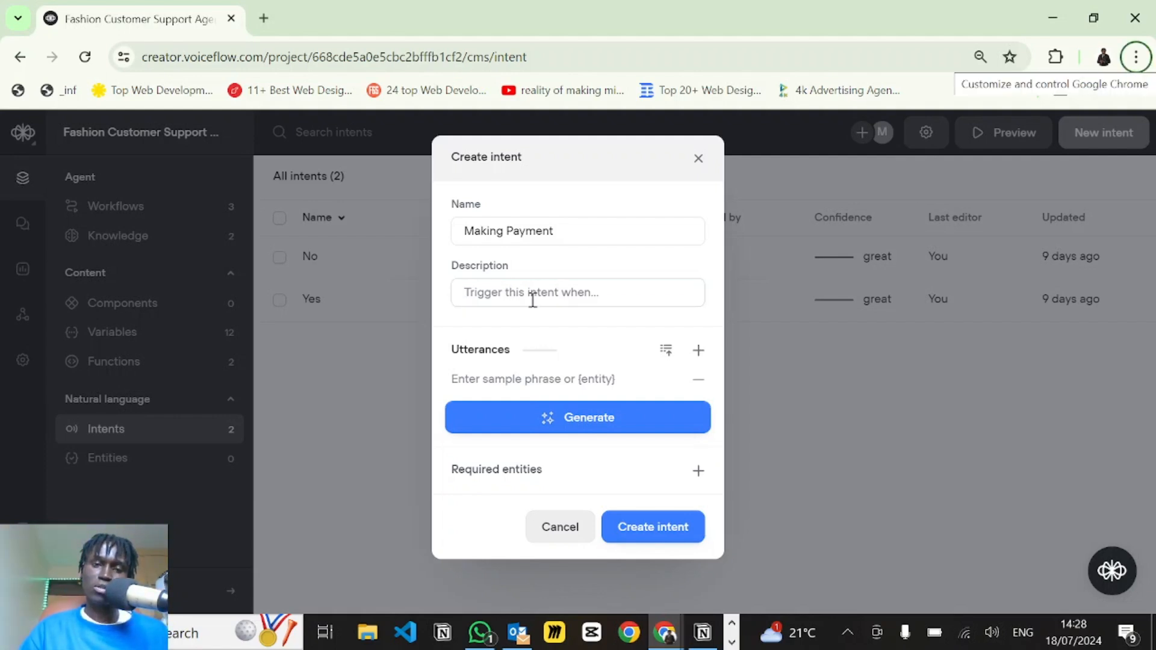
click(533, 300)
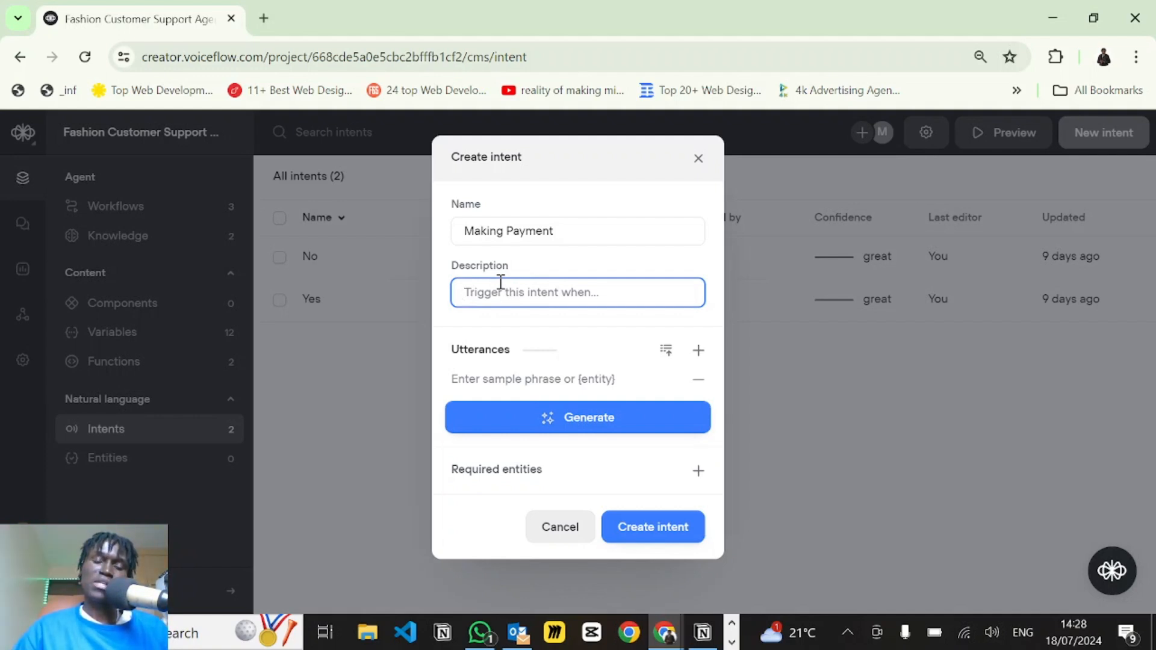
key(alt+Tab)
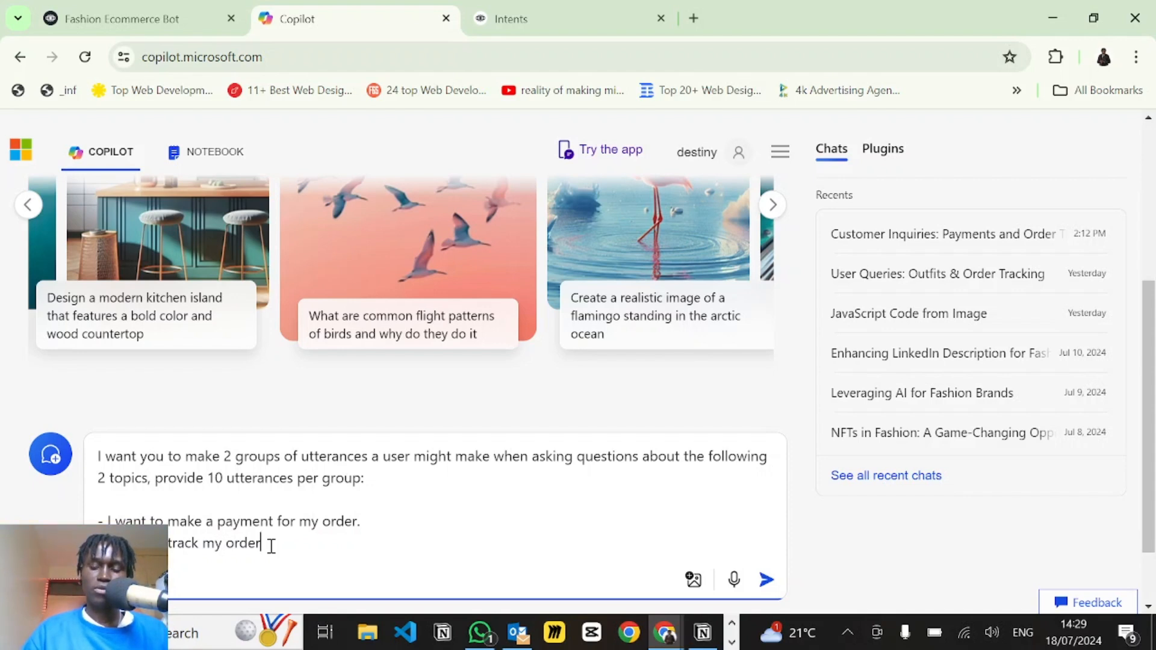
key(Return)
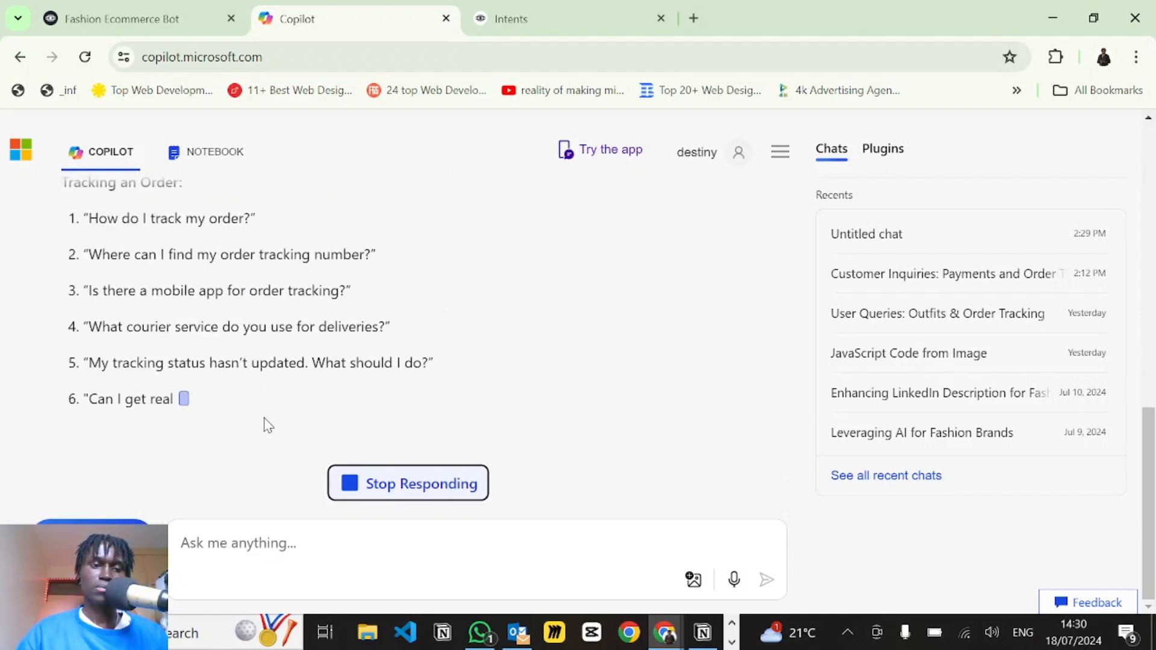
- Copy the ten utterances under Making a Payment for an Order from Copilot's reply
scroll(266, 343, up, 10)
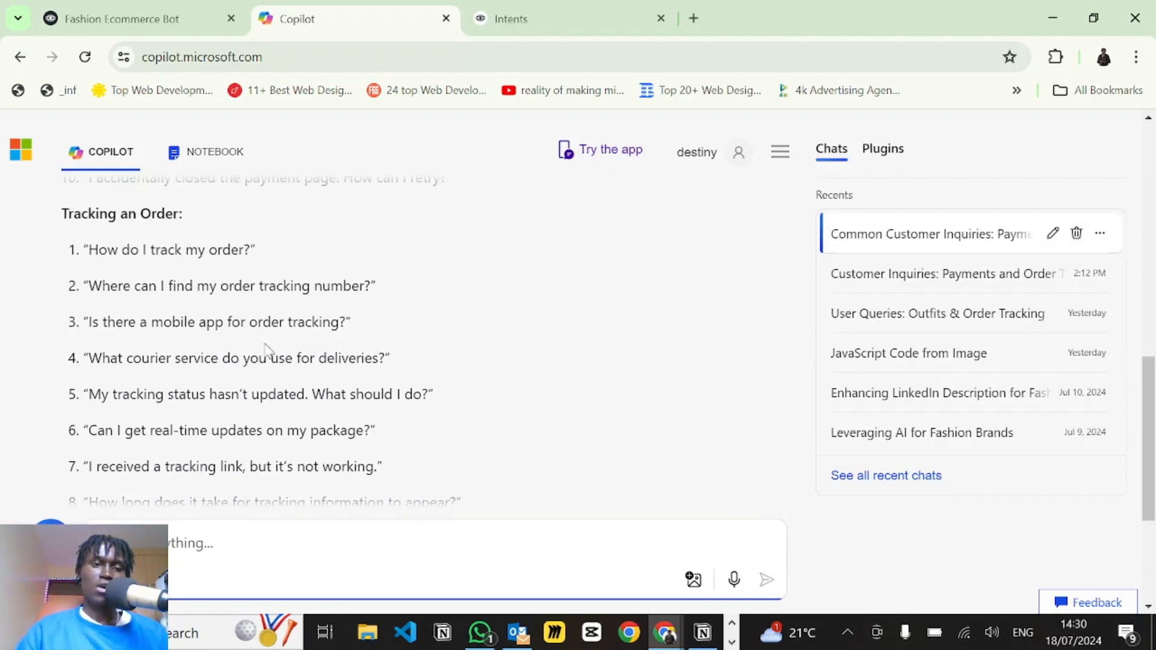
scroll(266, 344, up, 3)
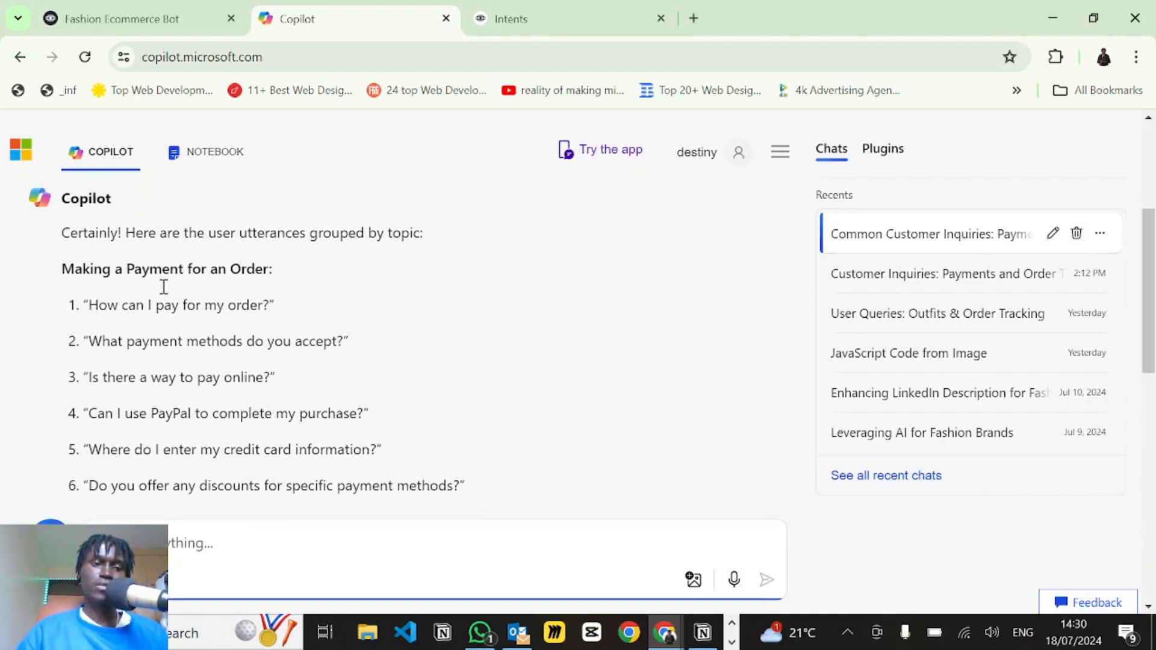
scroll(219, 348, down, 2)
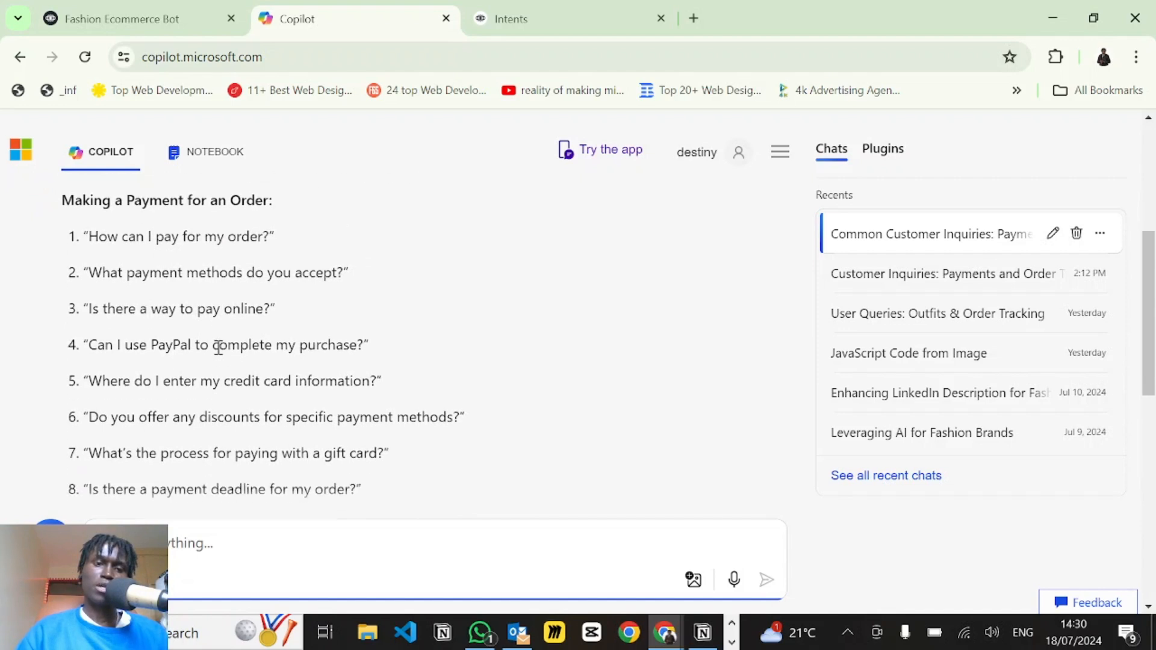
scroll(218, 352, down, 2)
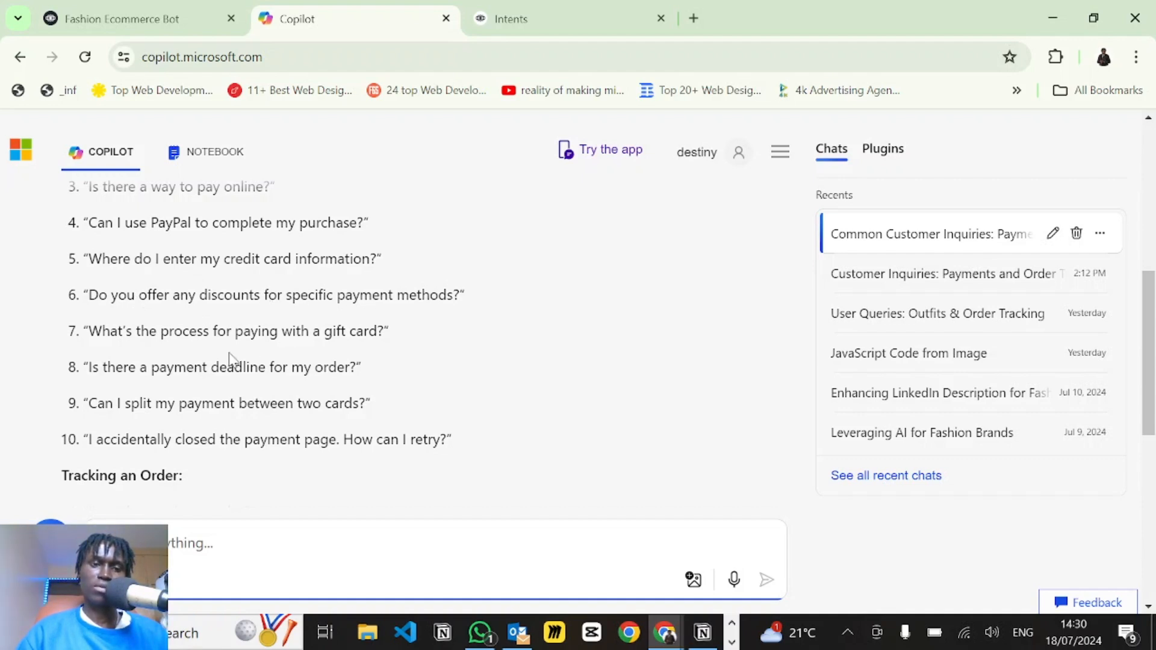
scroll(230, 366, down, 1)
scroll(225, 354, up, 2)
scroll(224, 355, up, 3)
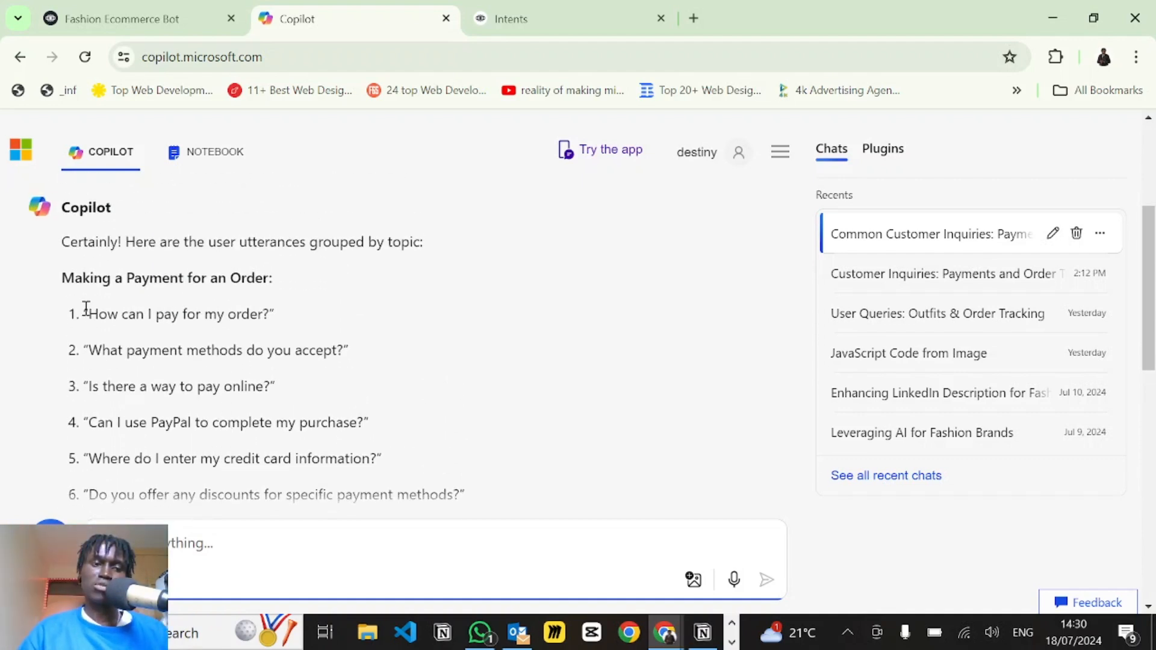
drag(86, 308, 280, 450)
key(shift+Down)
key(shift+Down)
key(shift+Down)
key(shift+Down)
key(shift+Down)
key(shift+Down)
key(shift+Down)
key(shift+Up)
key(shift+Up)
key(shift+Right)
key(shift+Right)
key(shift+Right)
key(shift+Right)
key(shift+Right)
key(shift+Right)
key(shift+Right)
key(shift+Right)
key(shift+Right)
key(shift+Right)
key(shift+Right)
key(shift+Right)
key(shift+Right)
key(shift+Right)
key(shift+Right)
key(shift+Right)
key(shift+Right)
key(shift+Right)
key(shift+Right)
key(shift+Right)
key(ctrl+c)
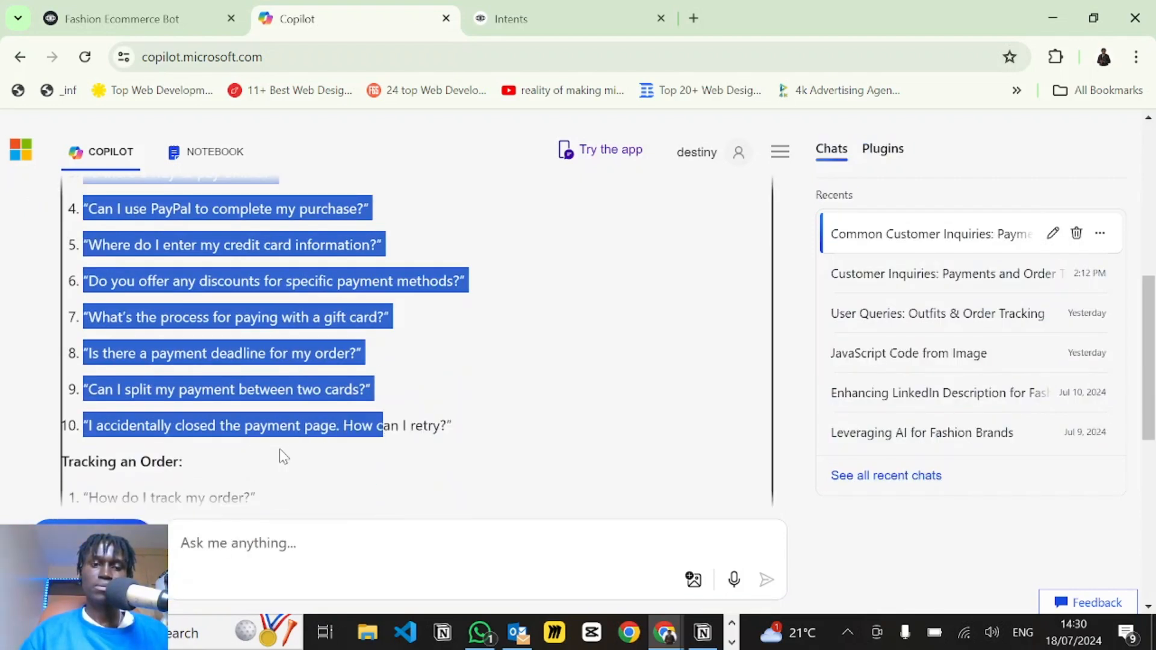
- Switch back to Voiceflow and bulk import the copied payment utterances into the Making Payment intent
key(alt+Tab)
key(Tab)
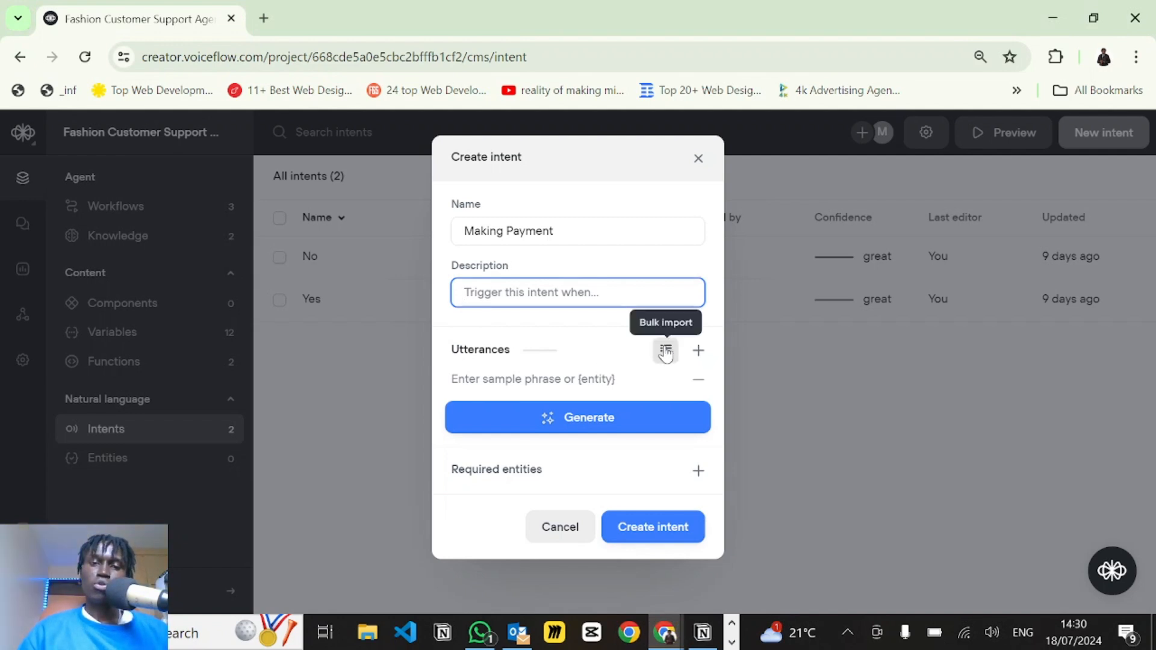
click(666, 352)
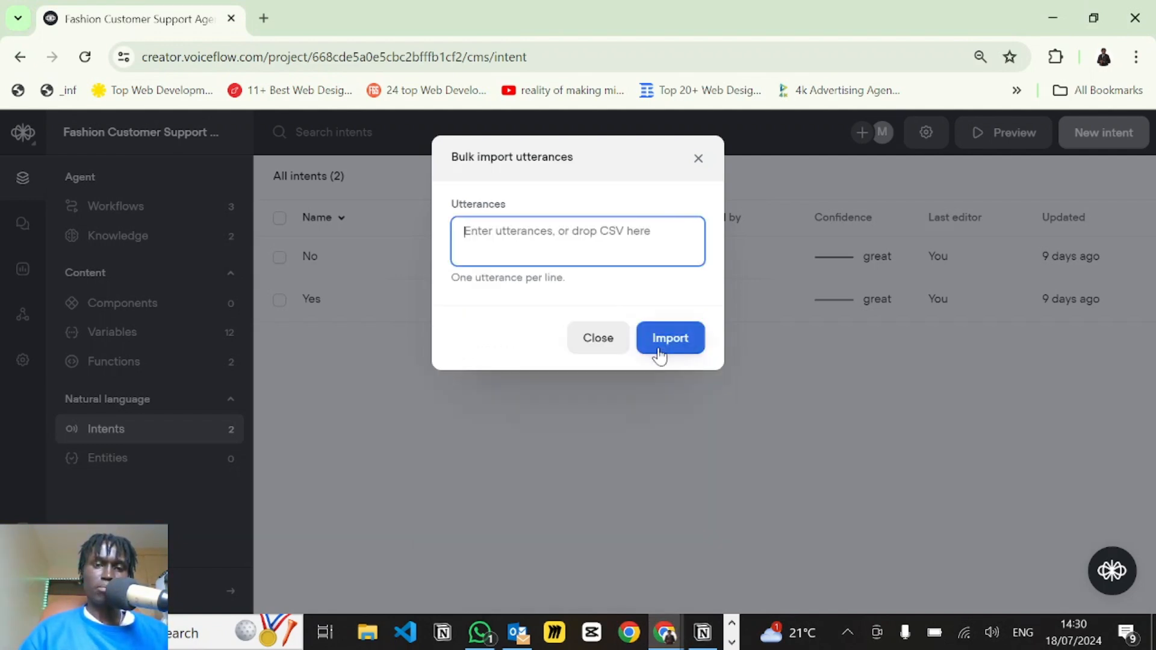
key(ctrl+v)
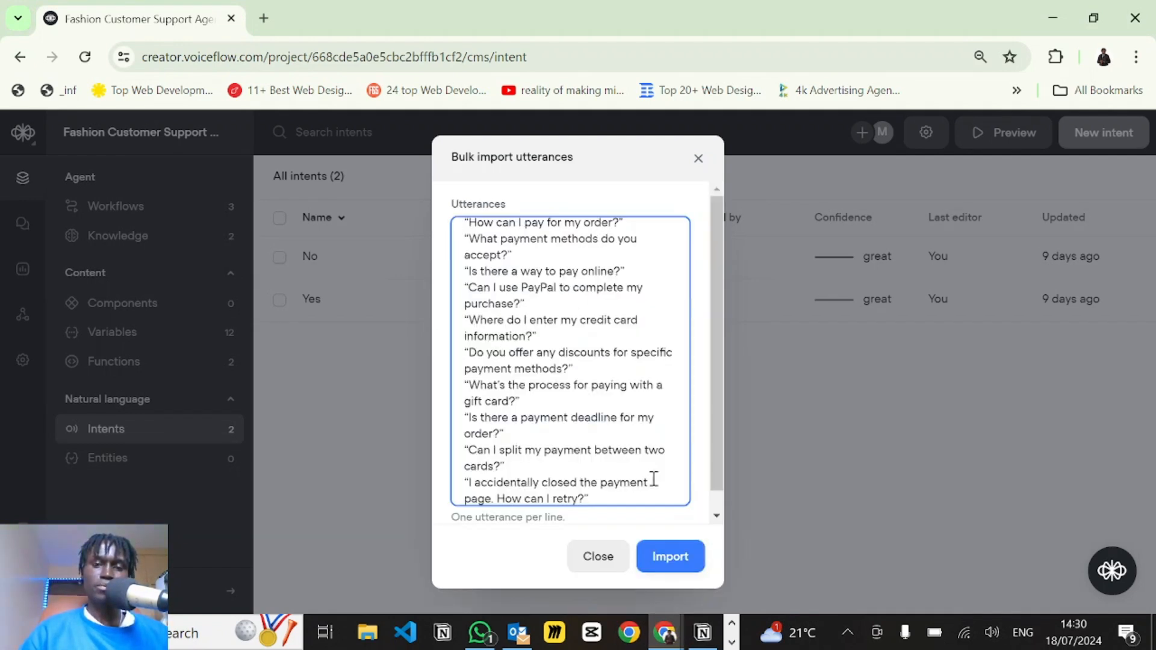
click(670, 558)
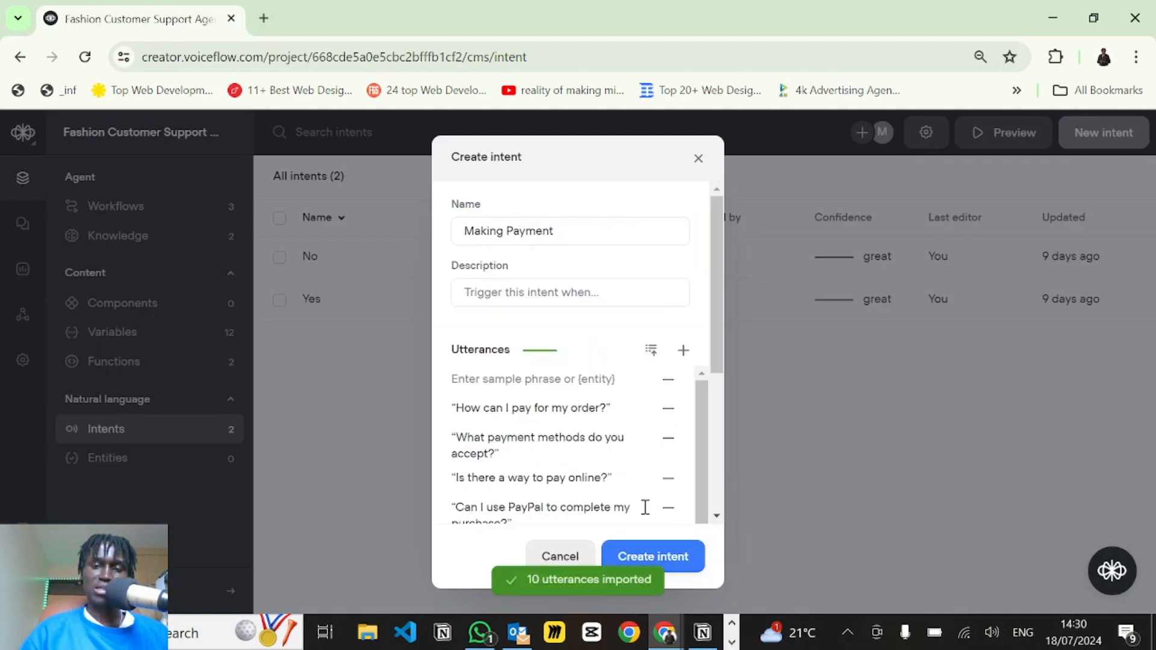
- Switch to Copilot and enter the prompt template for a concise intent description beginning with "Trigger this intent when" and ending with "Please"
click(519, 292)
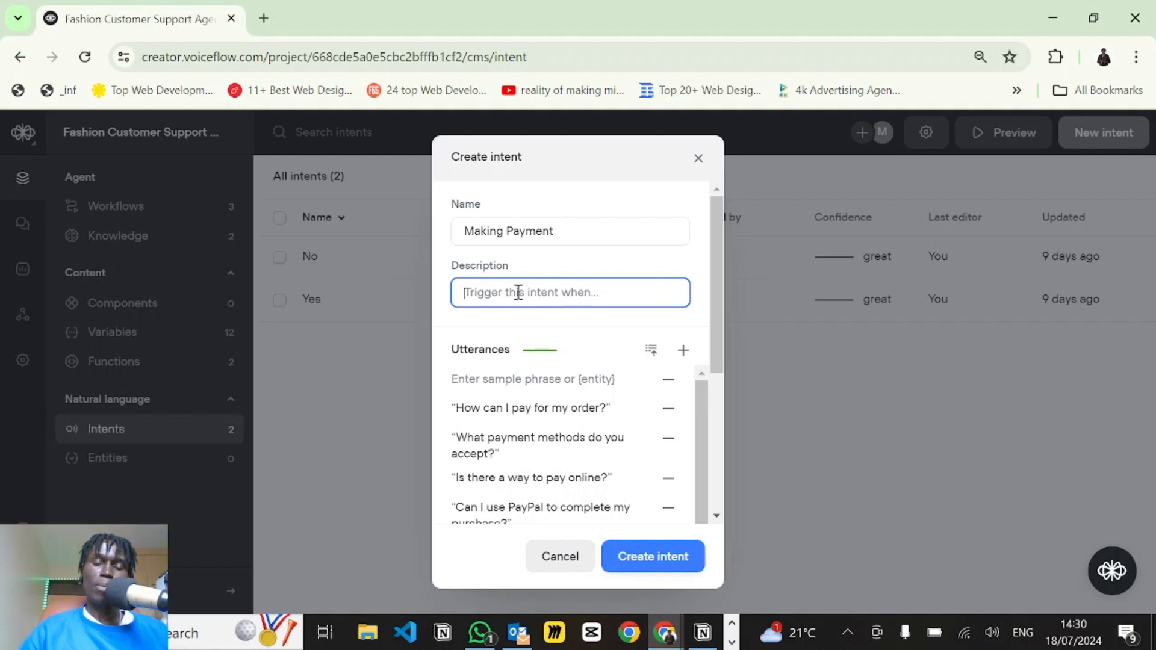
key(alt)
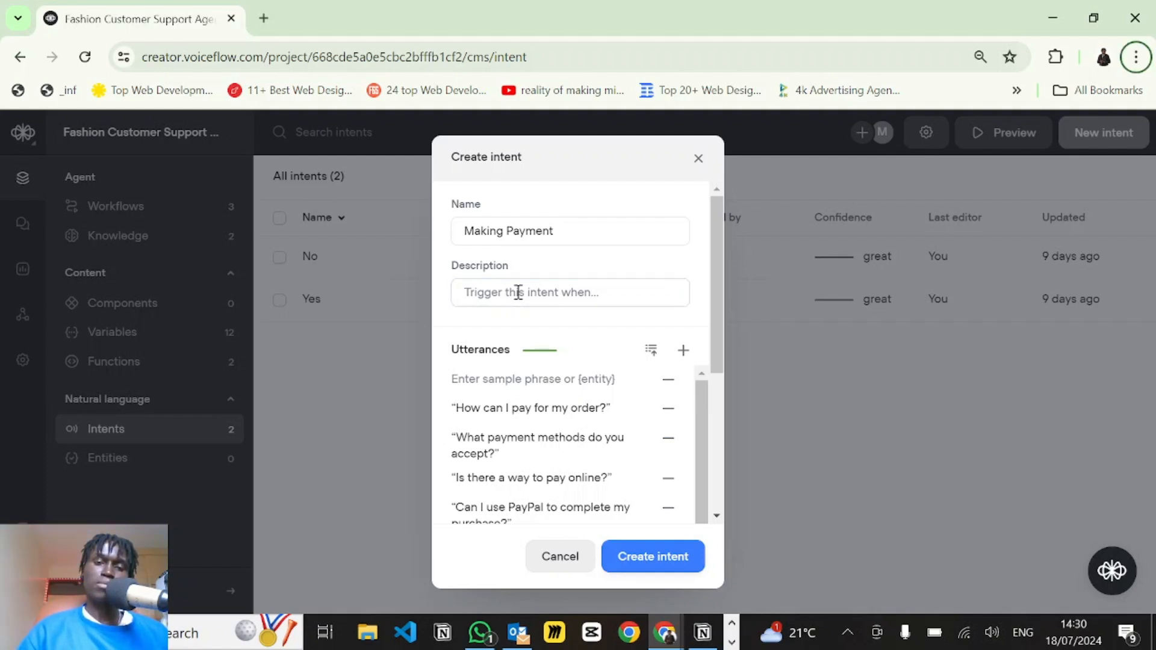
key(alt+Tab)
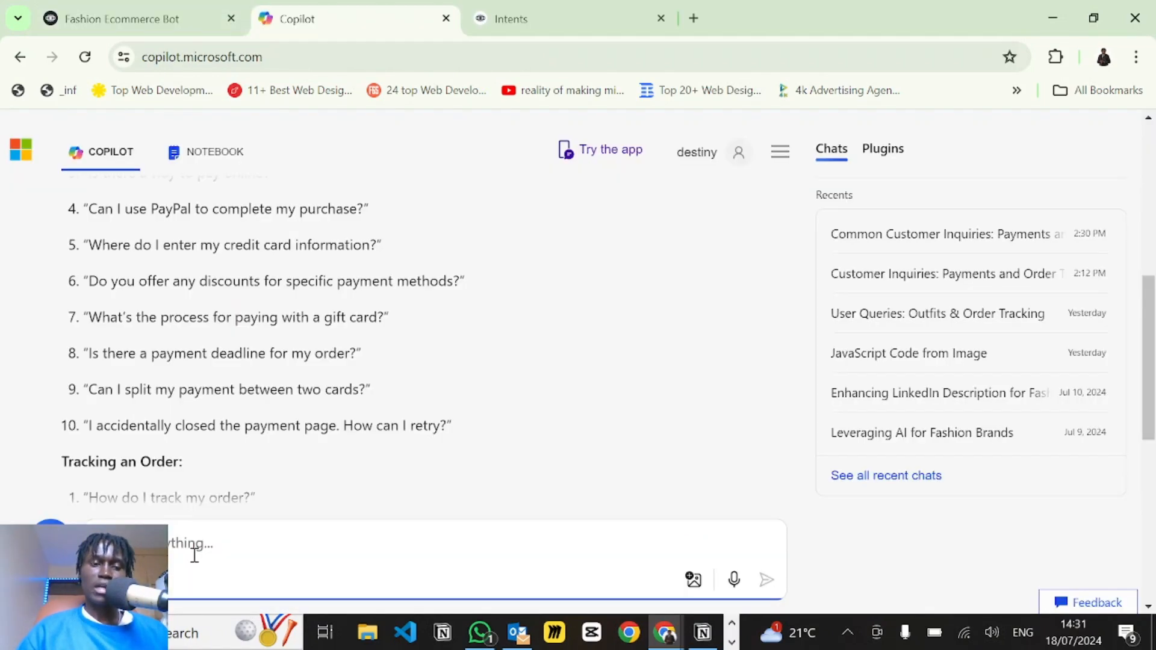
key(ctrl+v)
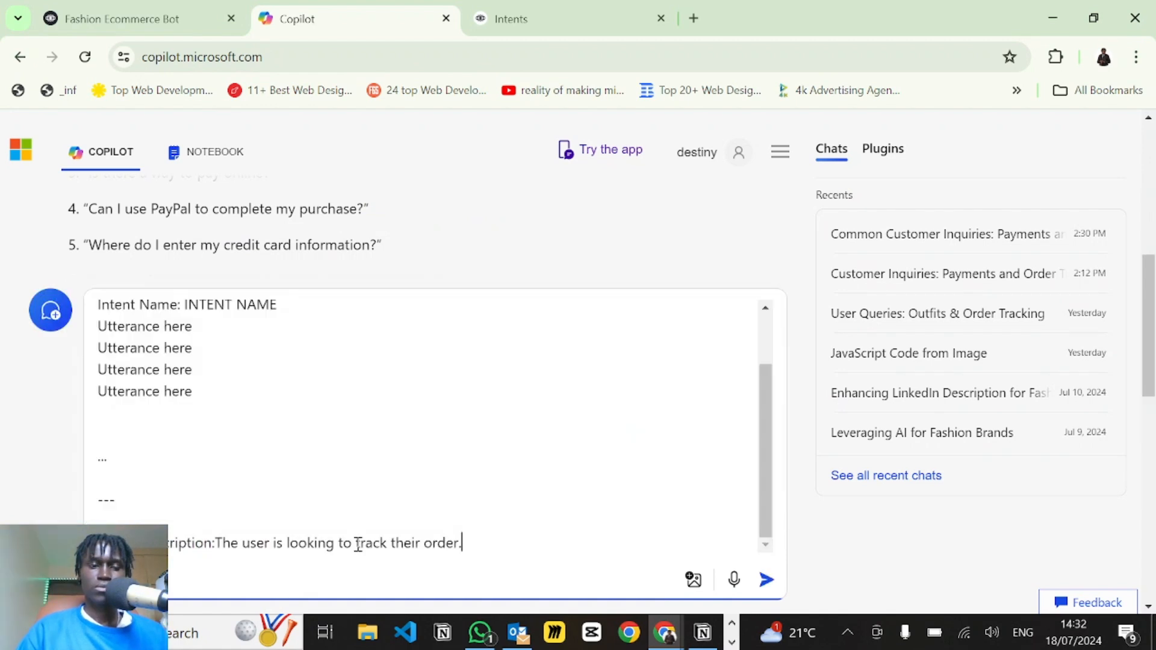
scroll(276, 462, up, 5)
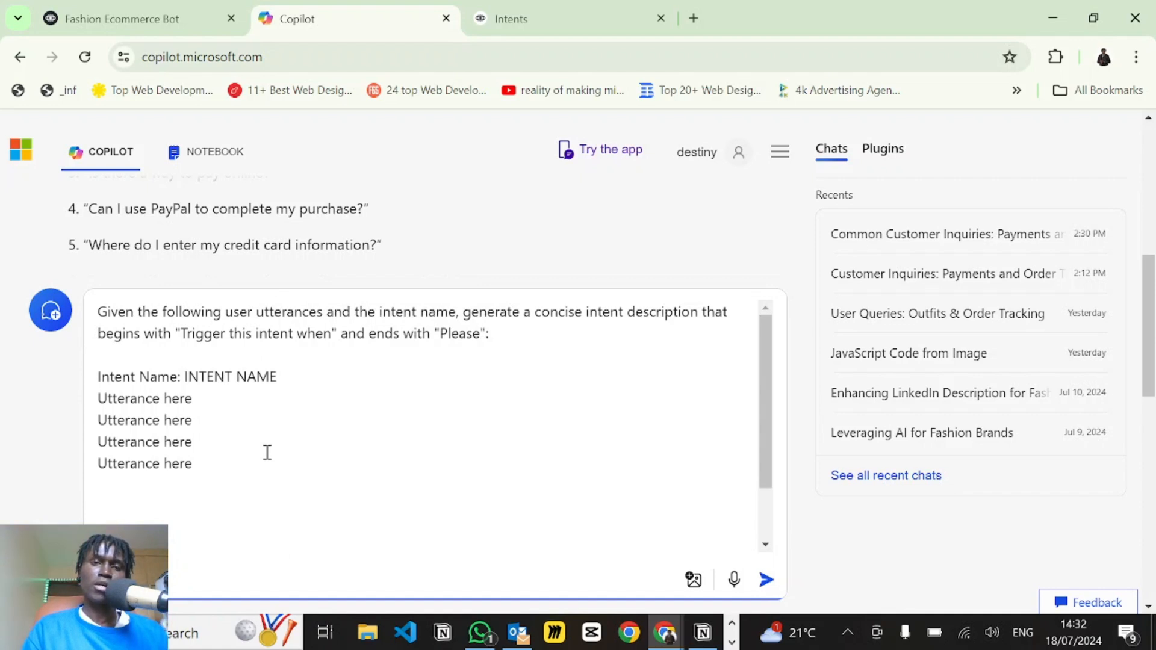
- Examine the training data requirements and the intent description prompt template in the Voiceflow Intents documentation
click(529, 12)
scroll(491, 192, up, 9)
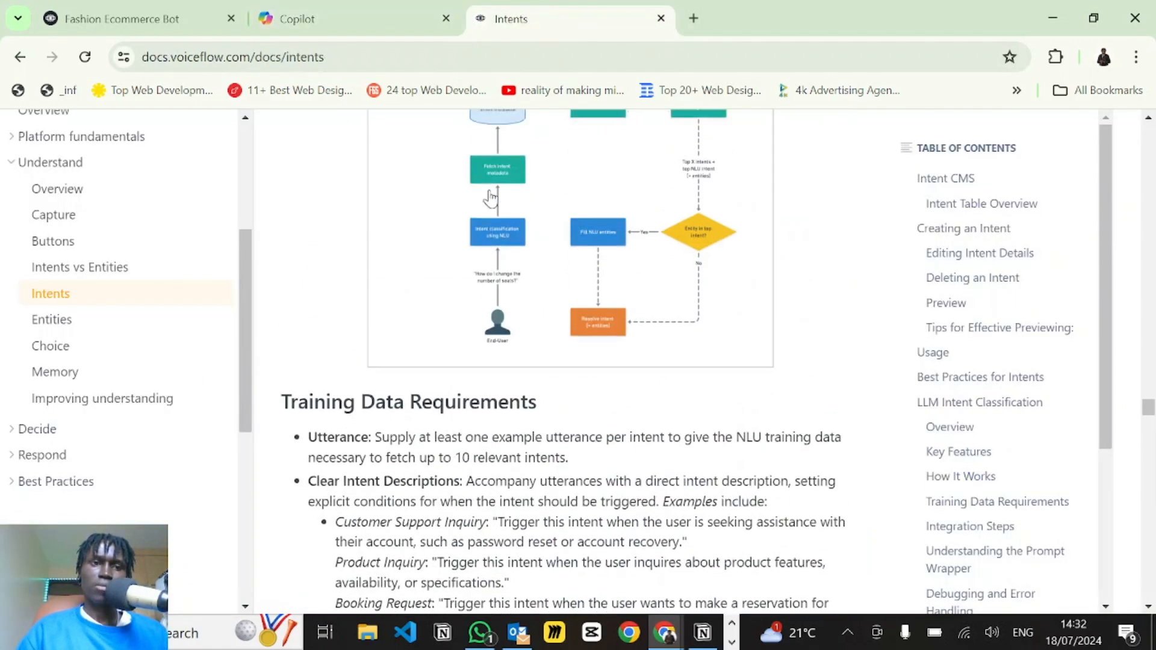
scroll(491, 198, down, 2)
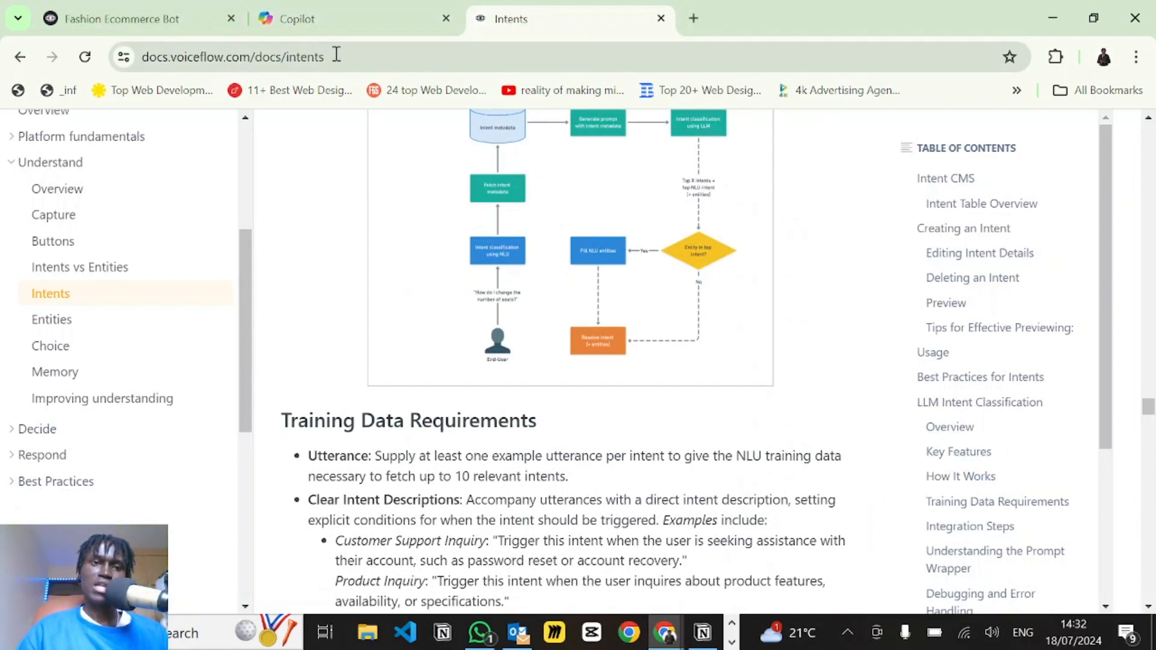
scroll(400, 364, down, 6)
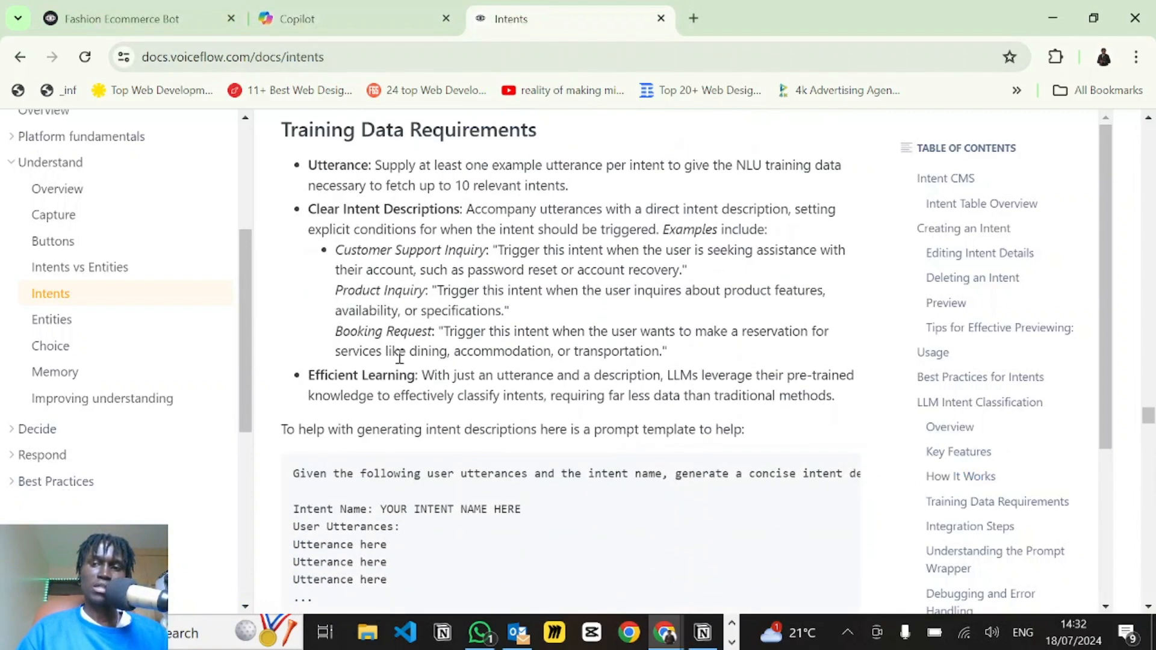
scroll(401, 364, down, 3)
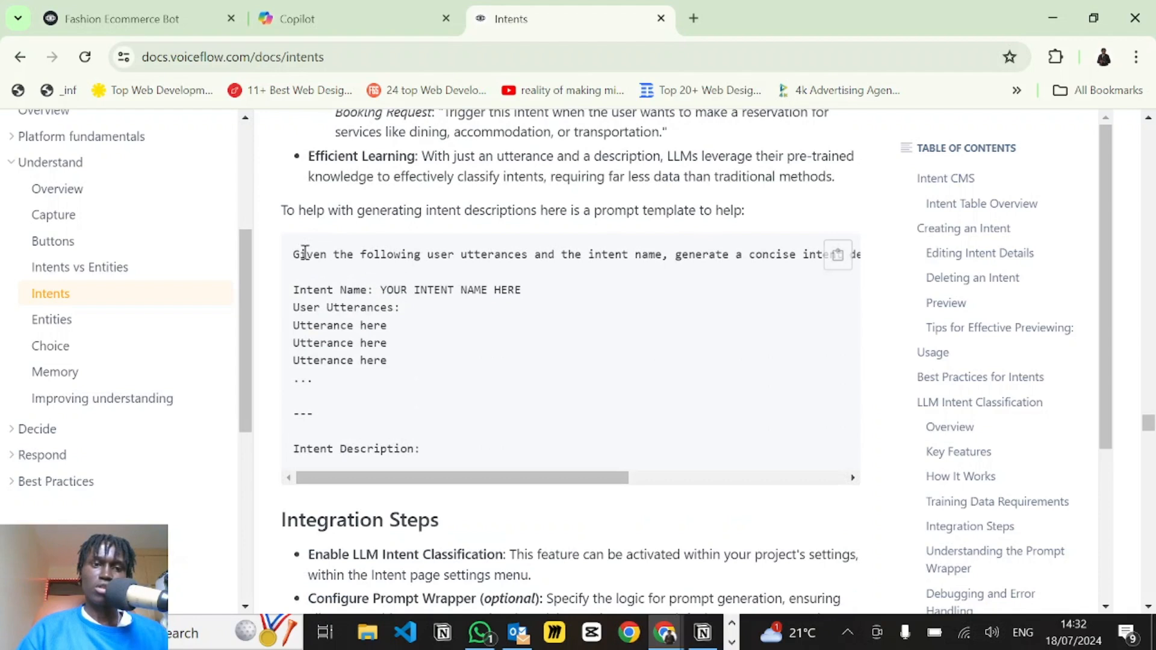
- Switch to the Copilot chat and replace the intent name placeholder in the drafted prompt with "Making Payments"
drag(294, 257, 460, 441)
click(459, 442)
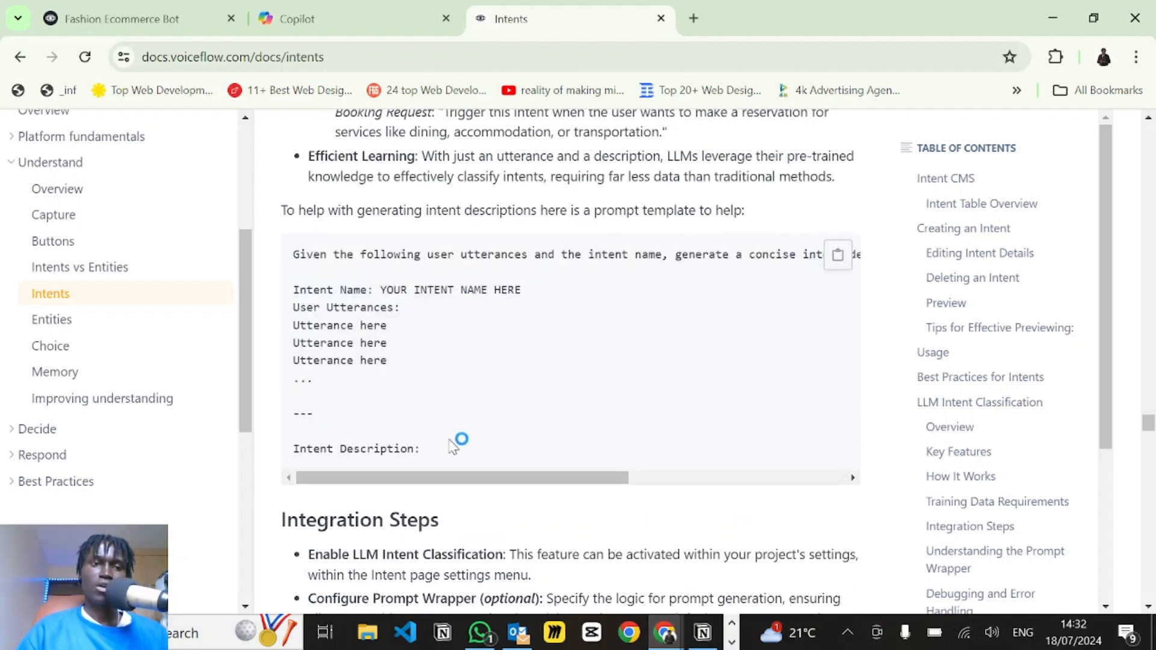
click(215, 10)
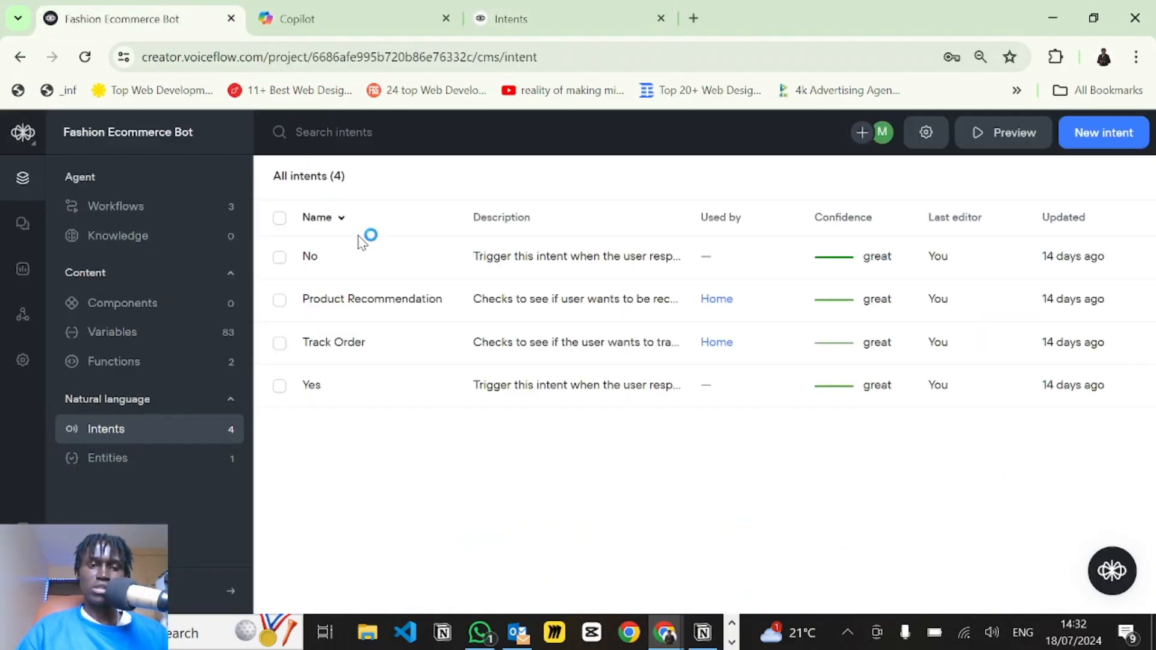
click(400, 9)
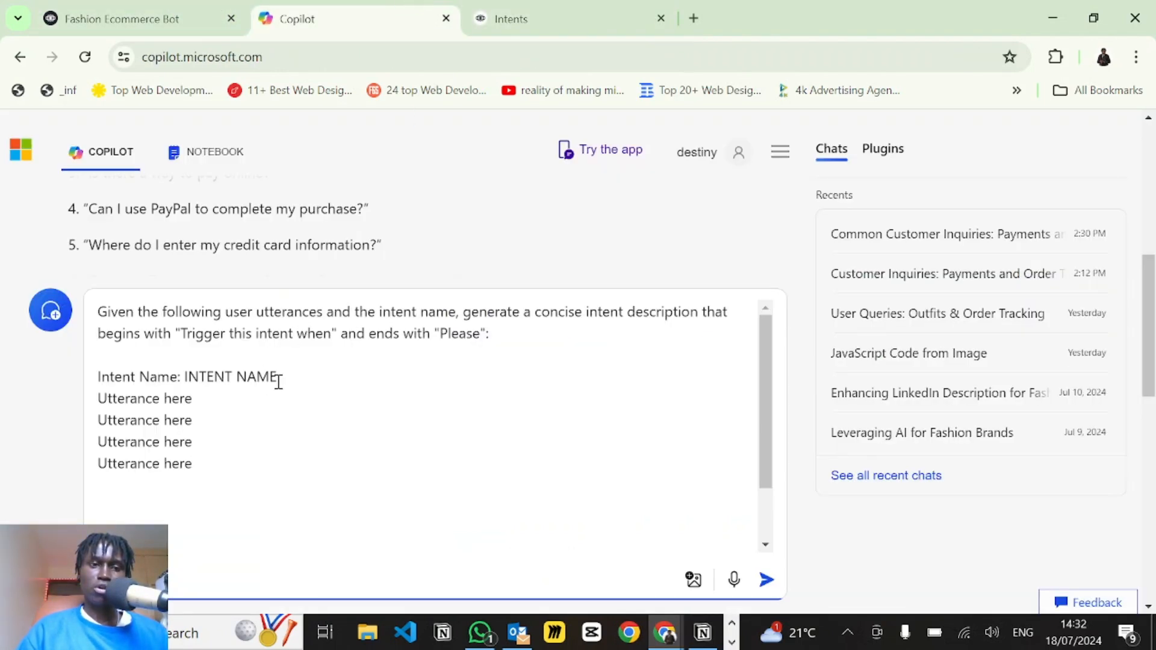
drag(279, 382, 181, 373)
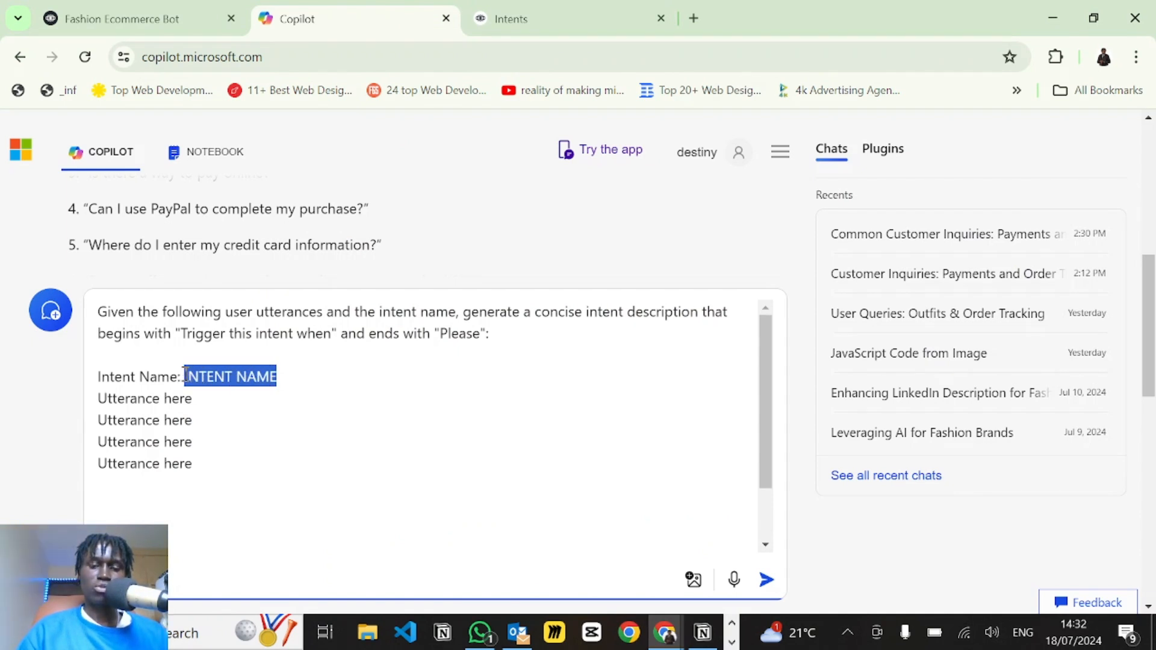
text(mAK)
key(BackSpace)
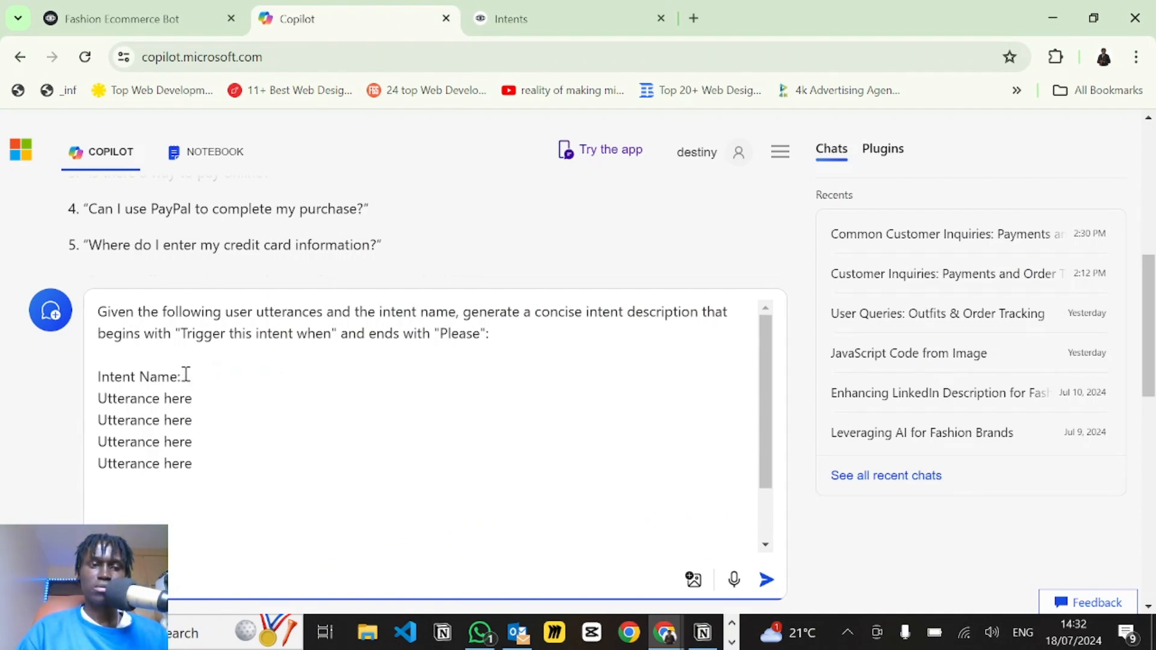
text(Making Payments)
- Replace the "Utterance here" placeholders in the prompt with the ten copied payment utterances
drag(194, 464, 79, 406)
scroll(217, 232, up, 1)
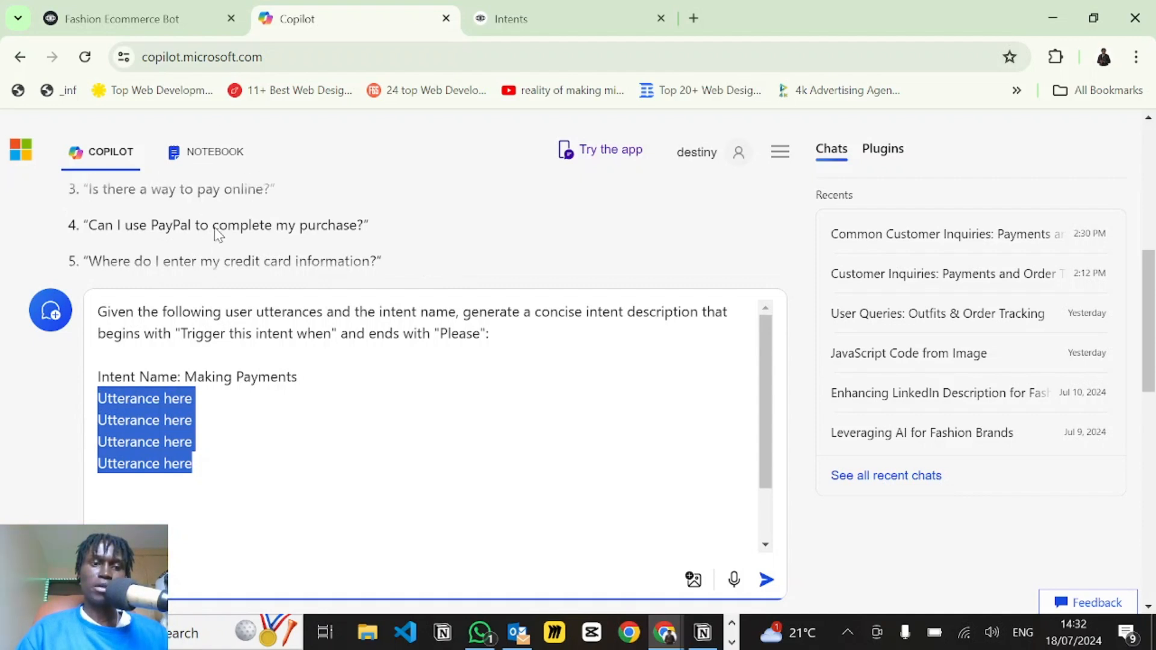
scroll(218, 234, up, 5)
scroll(218, 234, down, 3)
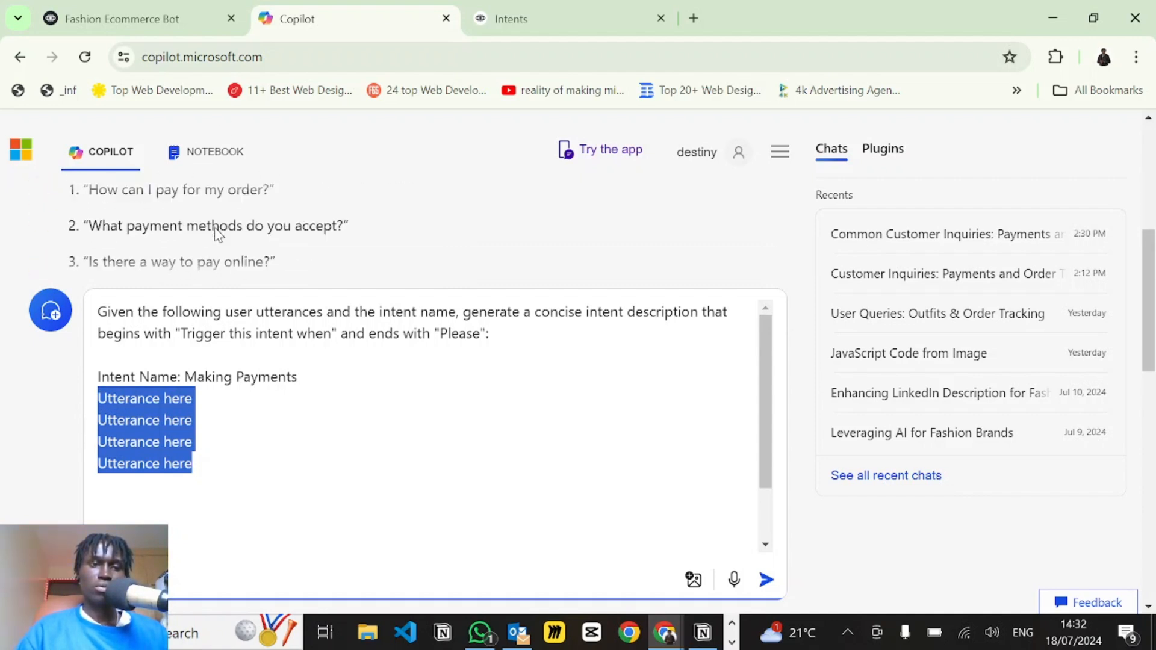
mouse_move(214, 227)
mouse_down()
mouse_move(160, 258)
mouse_move(217, 243)
mouse_up()
drag(269, 464, 91, 400)
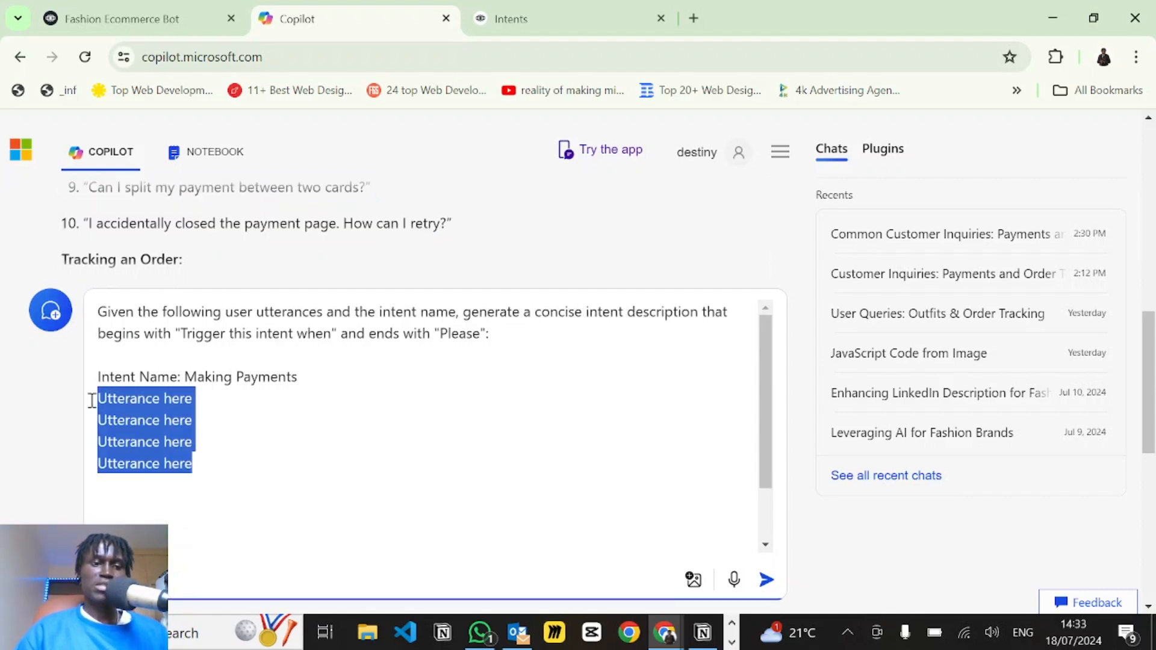
text("How can I pay for my order?" "What payment methods do you accept?" "Is there a way to pay online?" "Can I use PayPal to complete my purchase?" "Where do I enter my credit card information?" "Do you offer any discounts for specific payment methods?" "What's the process for paying with a gift card?" "Is there a payment deadline for my order?" "Can I split my payment between two cards?" "I accidentally closed the payment page. How can I retry?")
scroll(221, 448, down, 2)
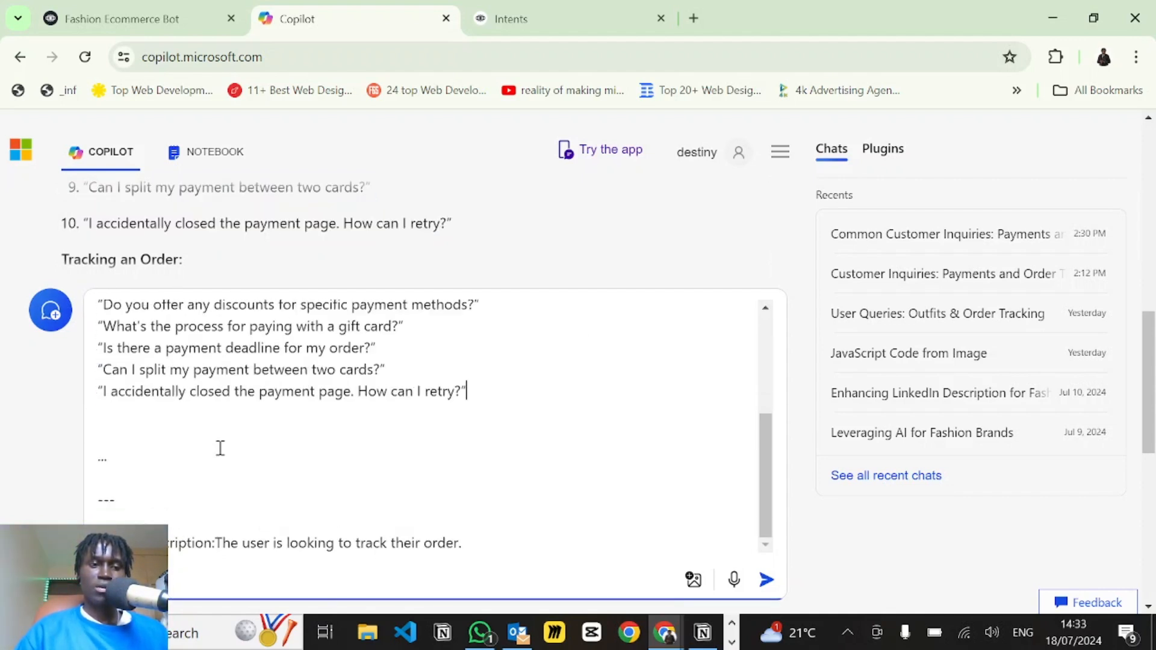
click(112, 456)
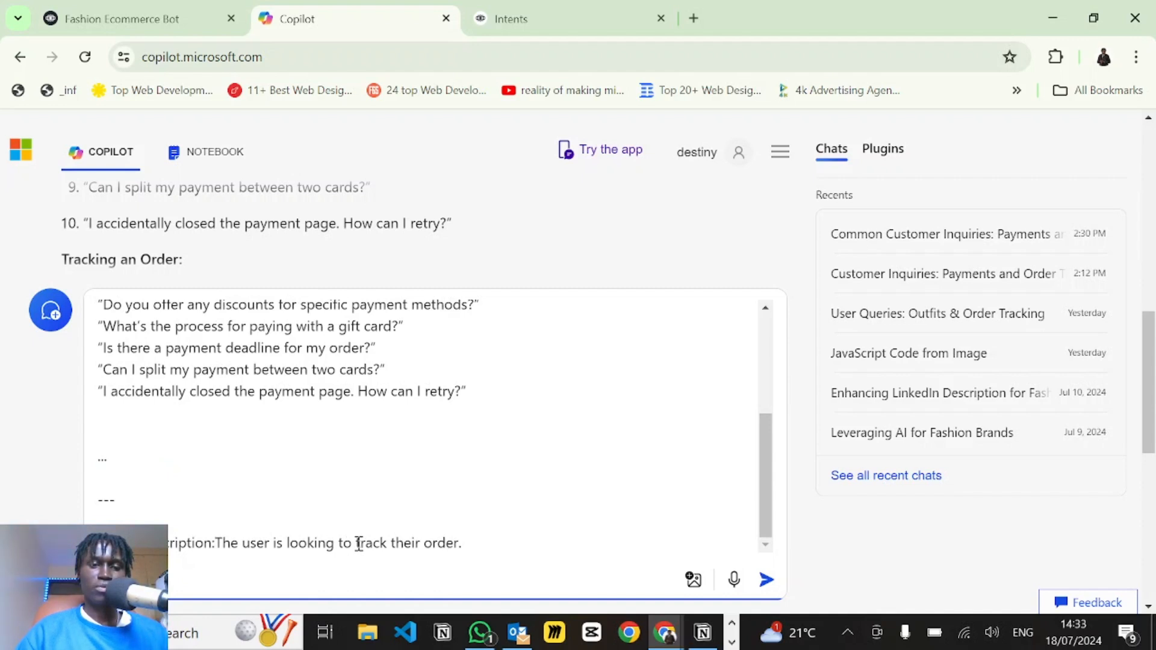
- Change the intent description in the prompt to "The user is looking to make their payment."
drag(356, 543, 480, 542)
text(make )
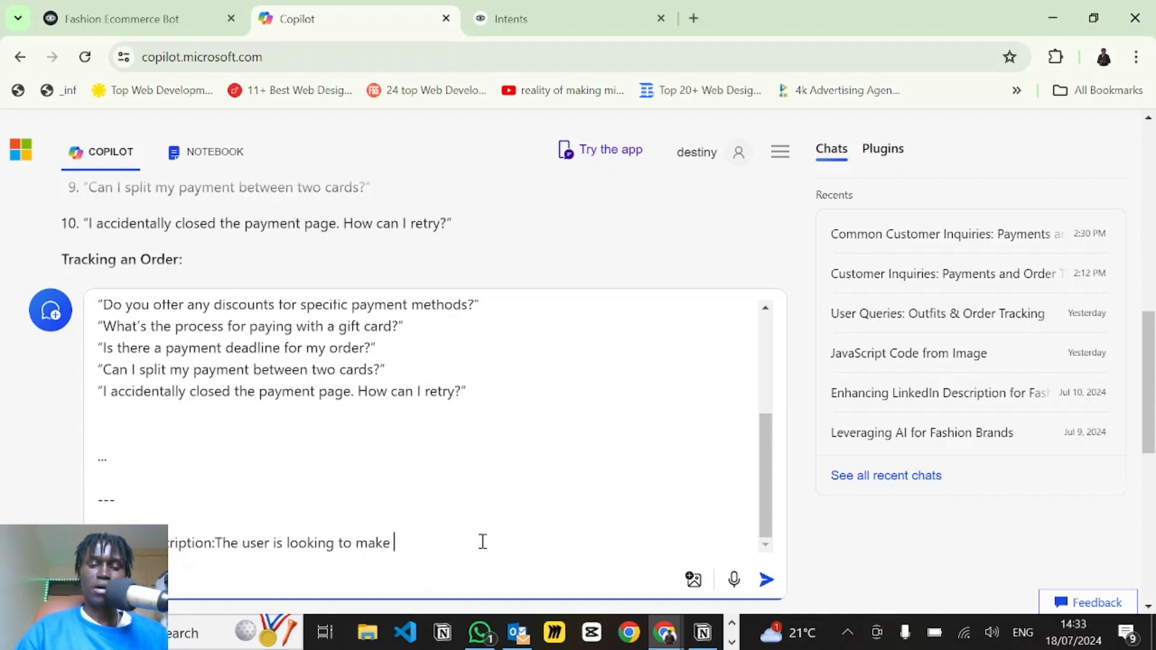
text(the)
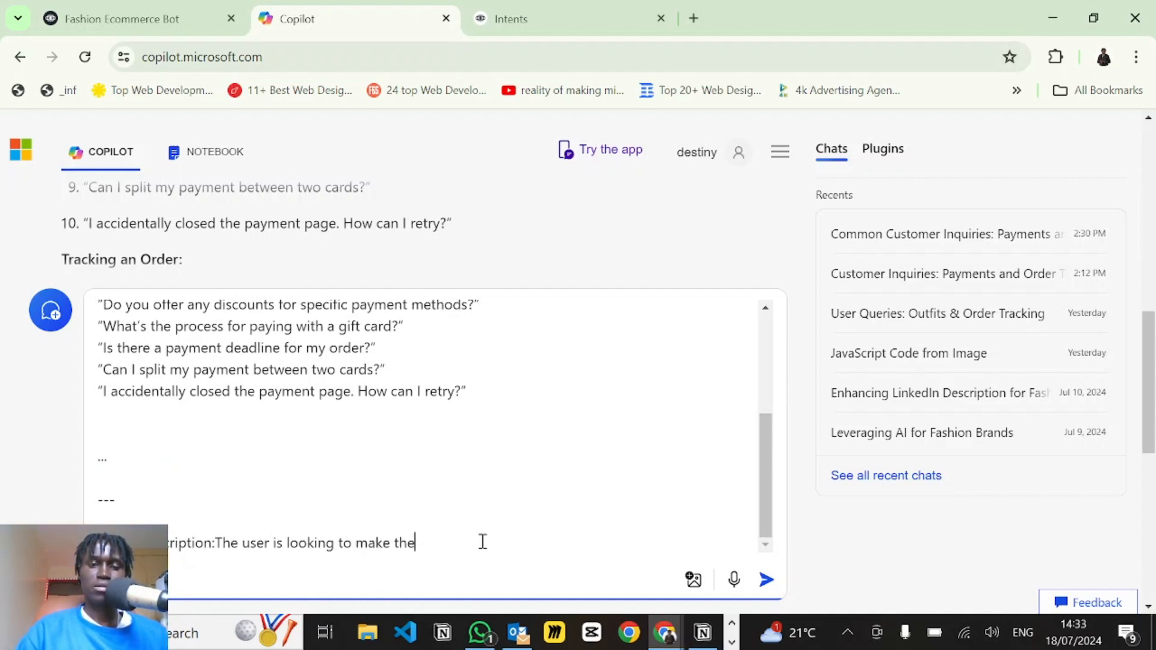
text(ir payment)
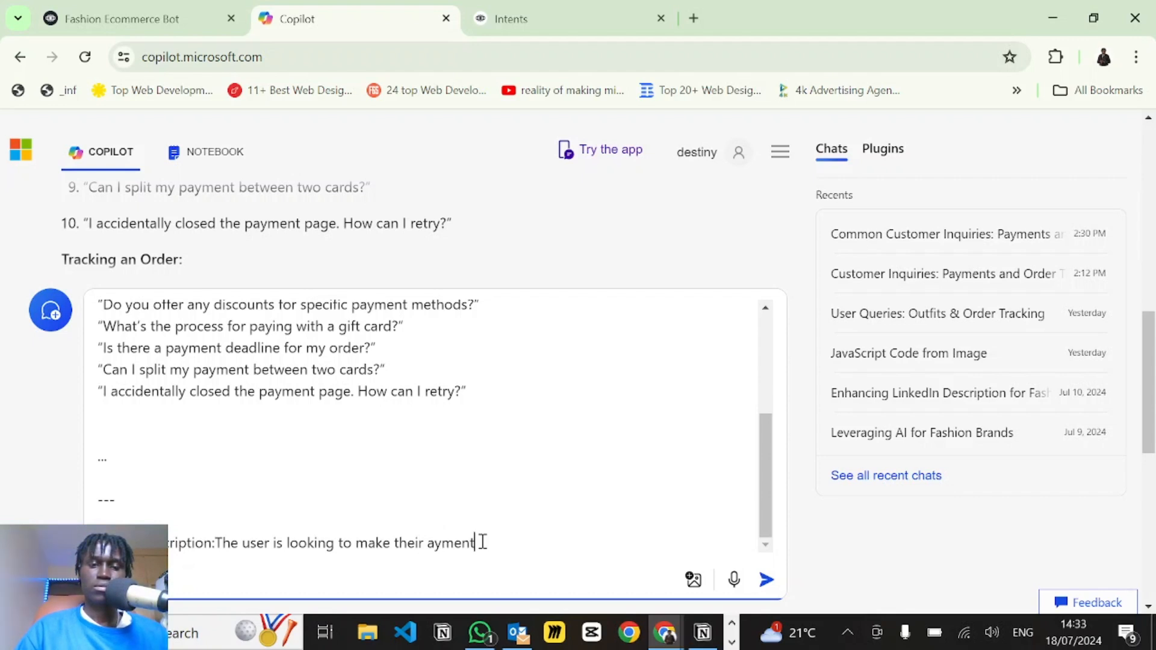
key(BackSpace)
key(BackSpace)
key(BackSpace)
key(BackSpace)
key(BackSpace)
key(BackSpace)
text(payment)
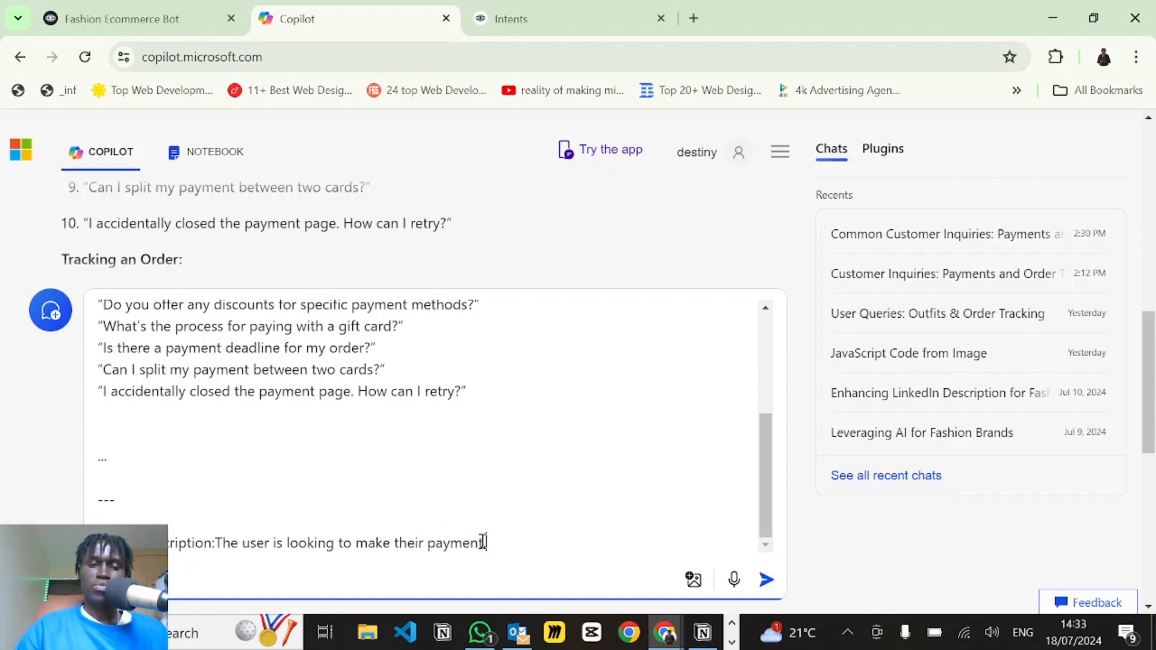
text(.)
- Add a space before the intent description's text and send the prompt to Copilot
shift+click(213, 559)
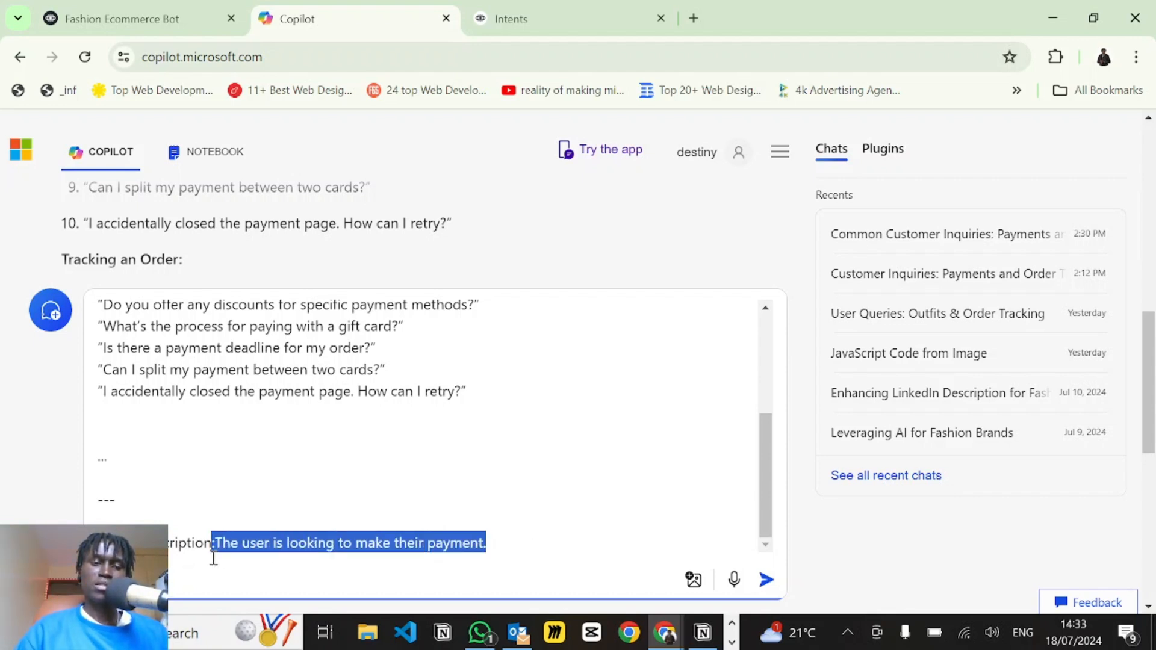
shift+click(218, 557)
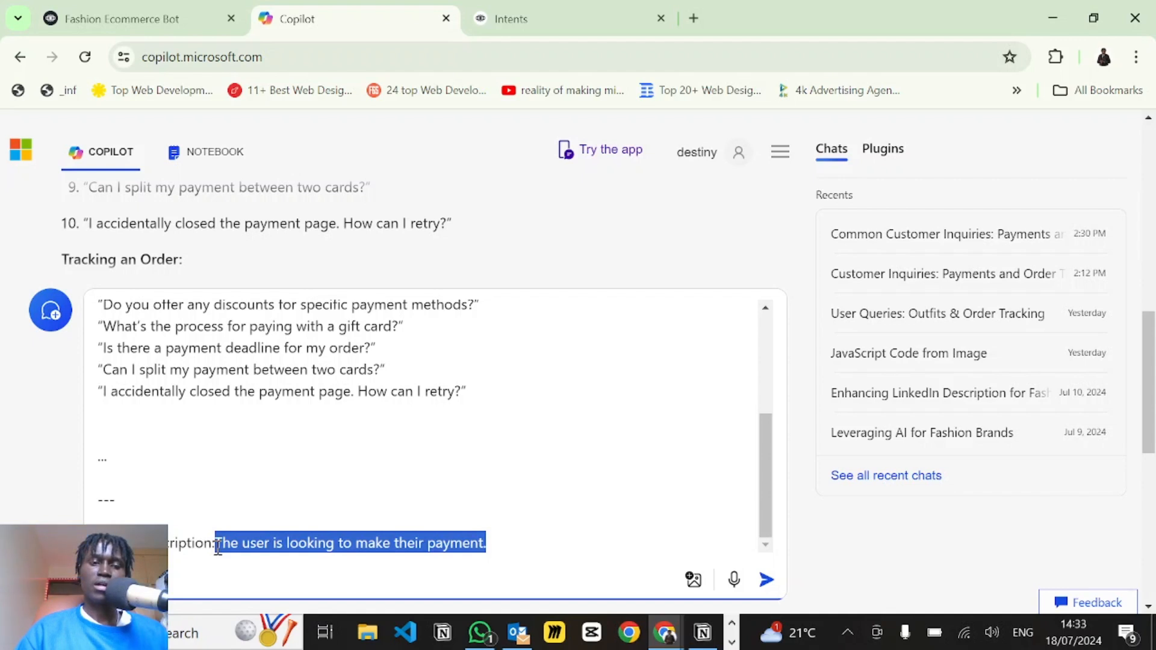
click(218, 547)
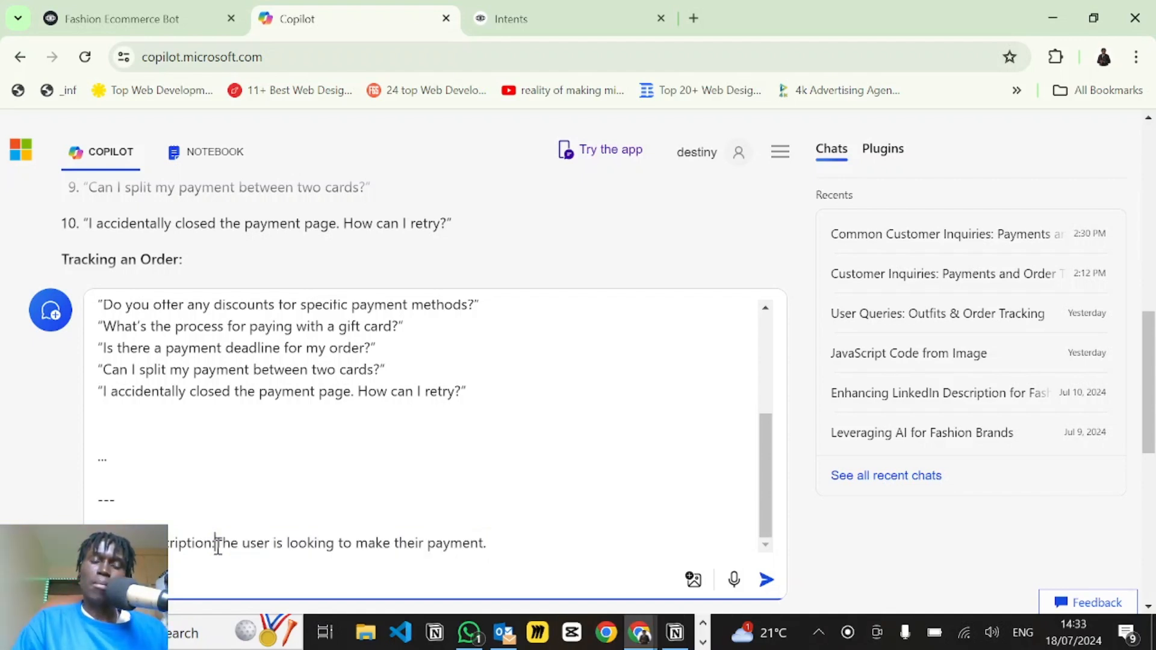
drag(218, 547, 502, 545)
click(502, 545)
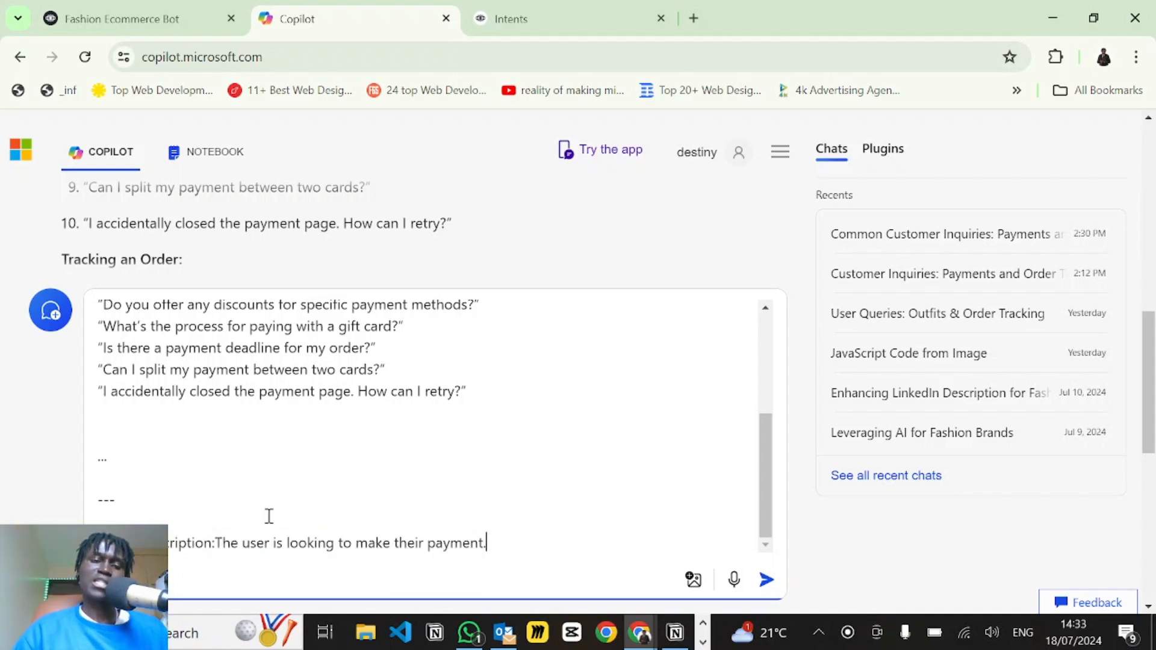
click(218, 544)
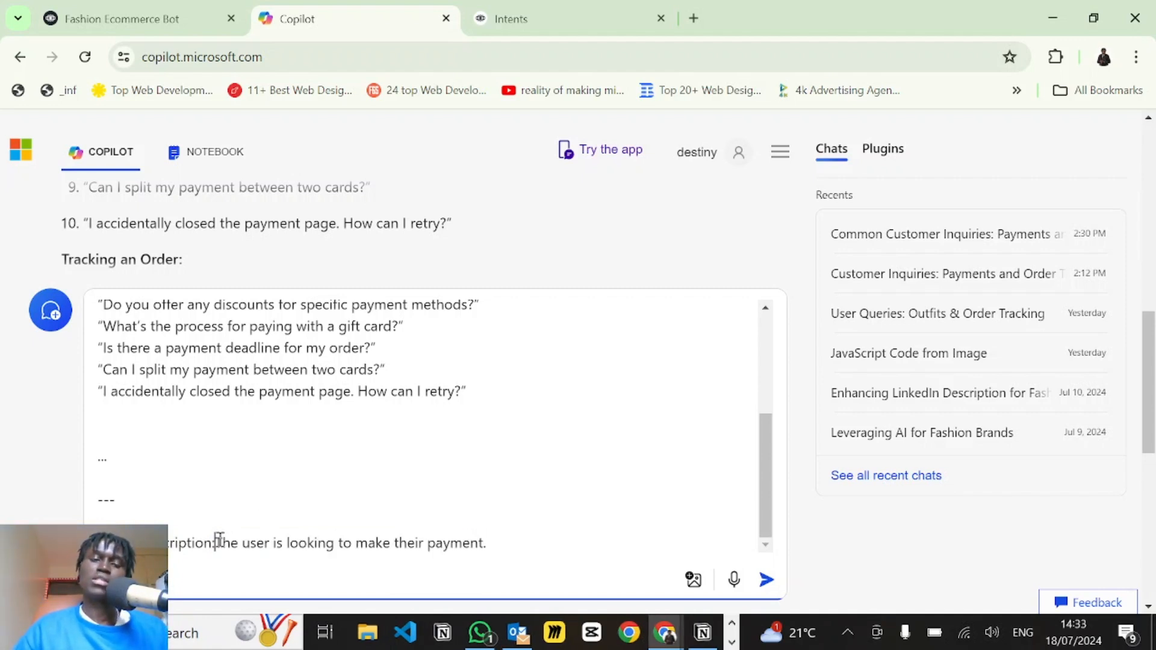
click(299, 504)
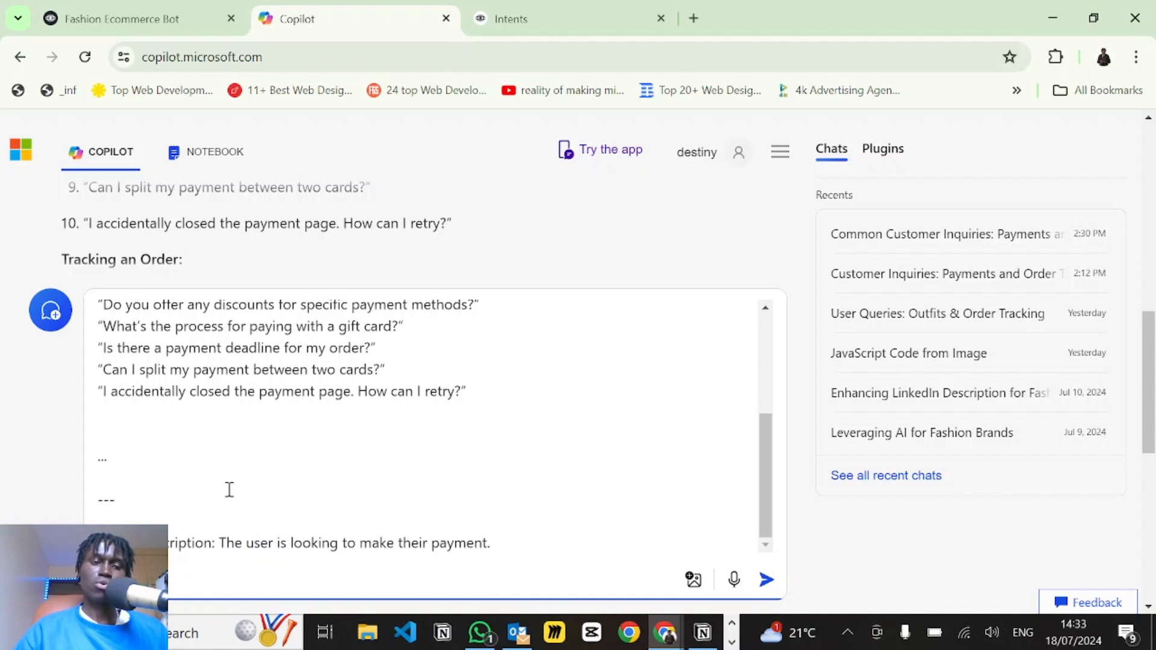
key(Return)
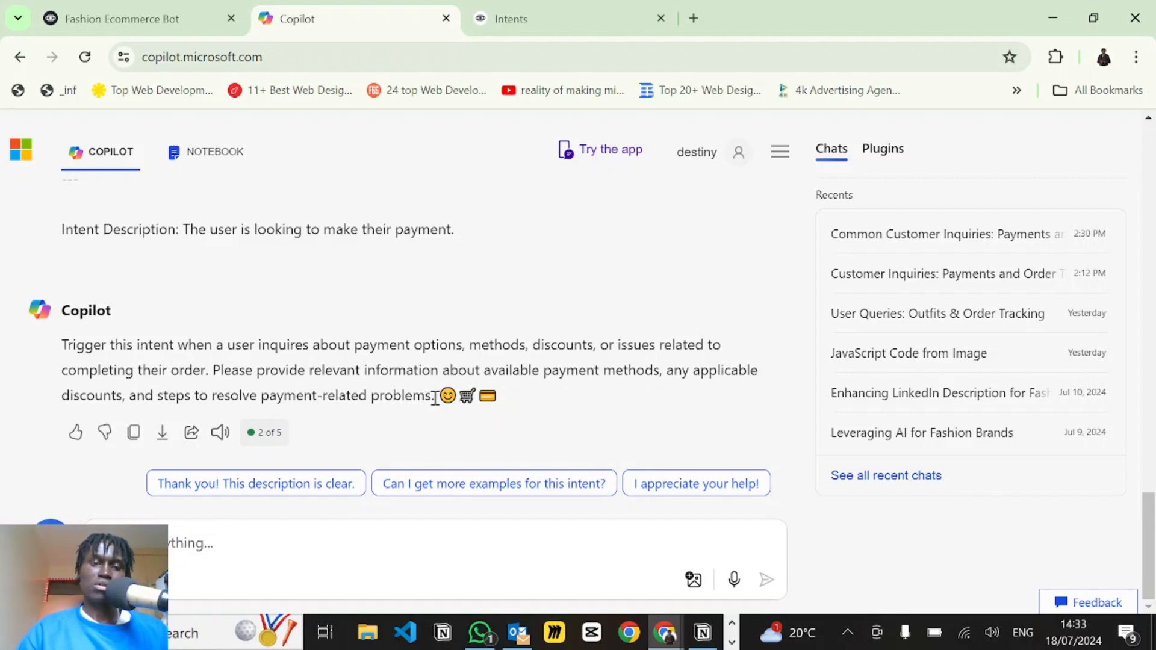
- Copy Copilot's generated intent description without the emojis and switch back to the Voiceflow intent being created
drag(434, 399, 63, 340)
key(ctrl+c)
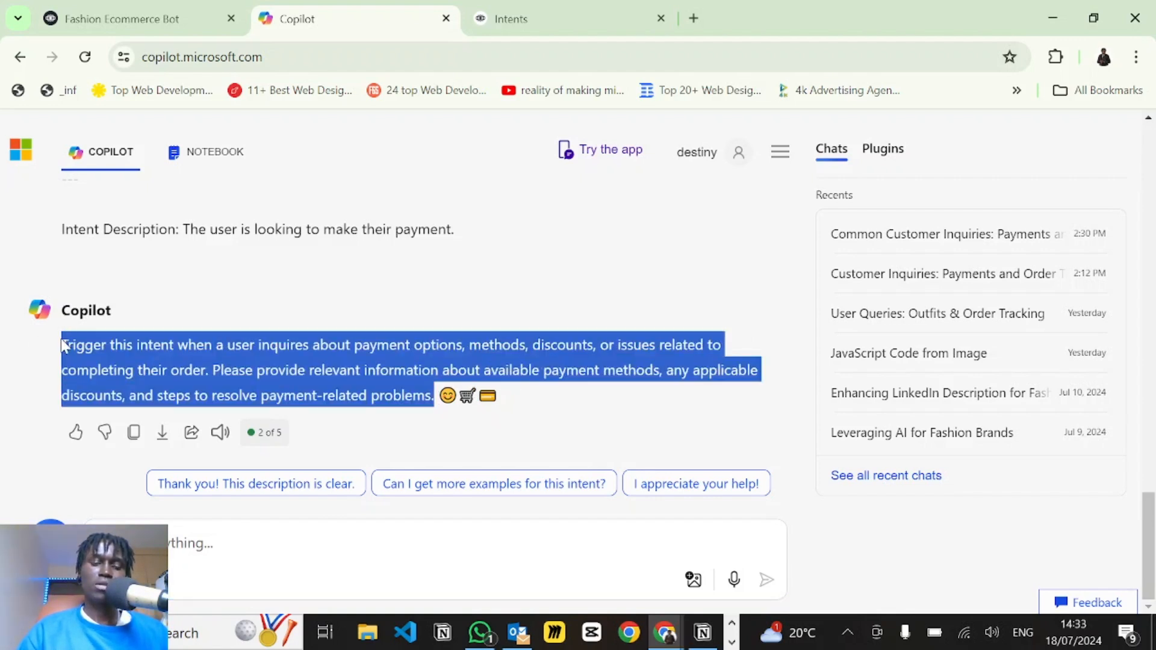
click(171, 337)
key(alt+Tab)
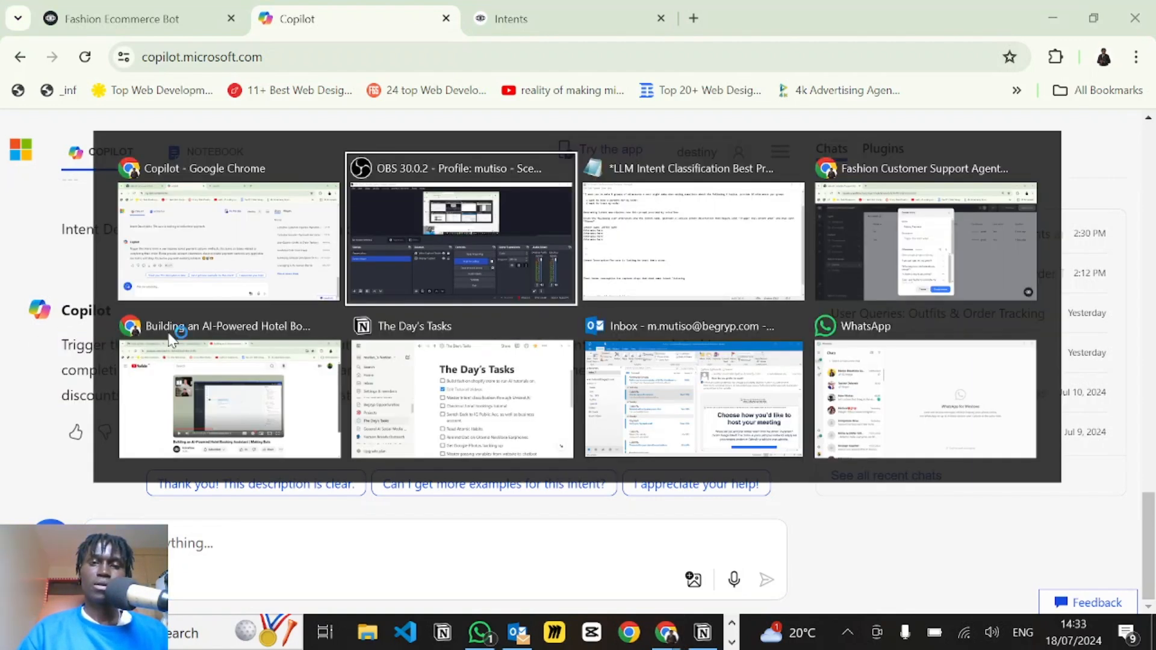
key(alt+Tab)
key(alt+Tab)
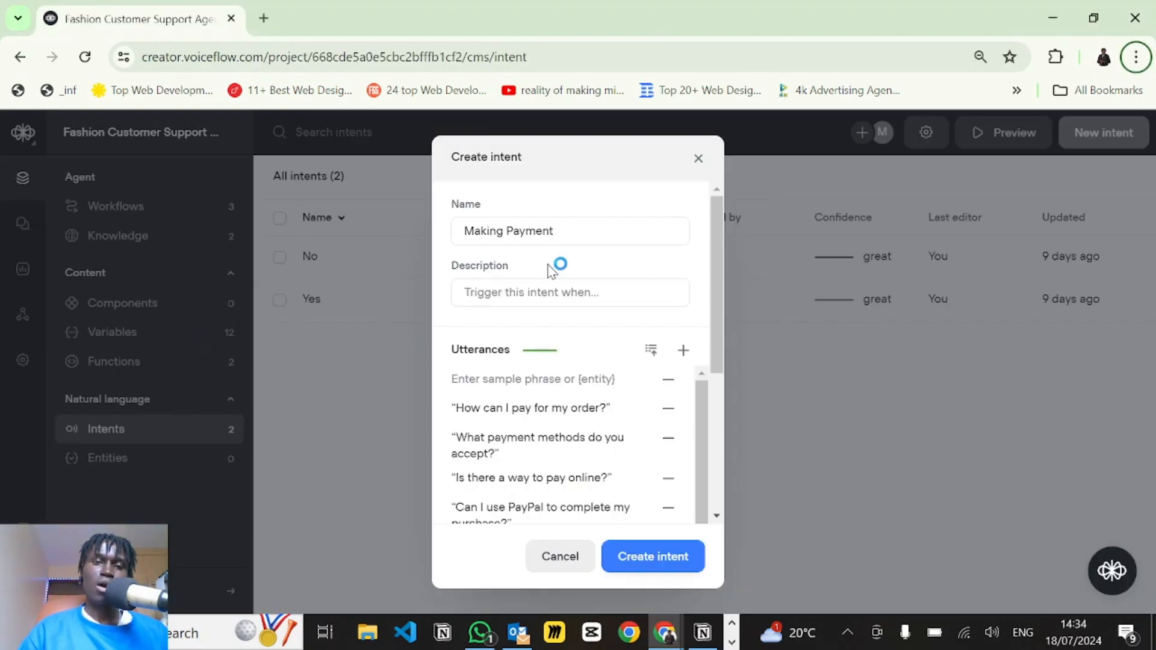
- Insert the copied text as the Making Payment intent's description and end it with "Please."
click(515, 289)
key(ctrl+v)
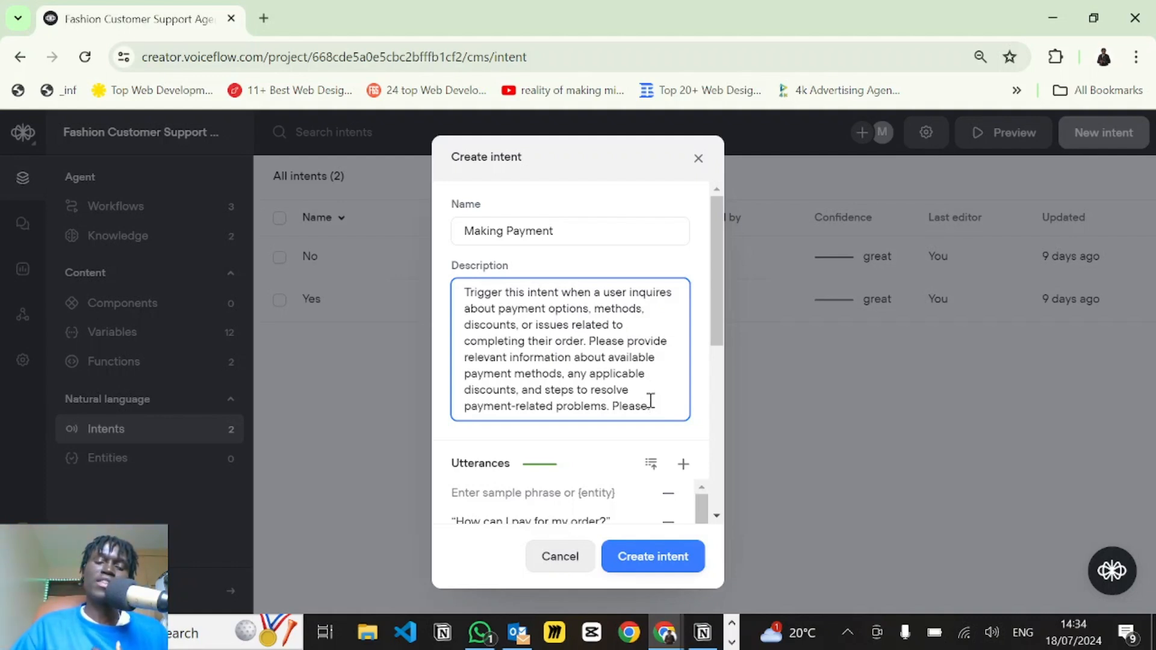
drag(654, 410, 615, 409)
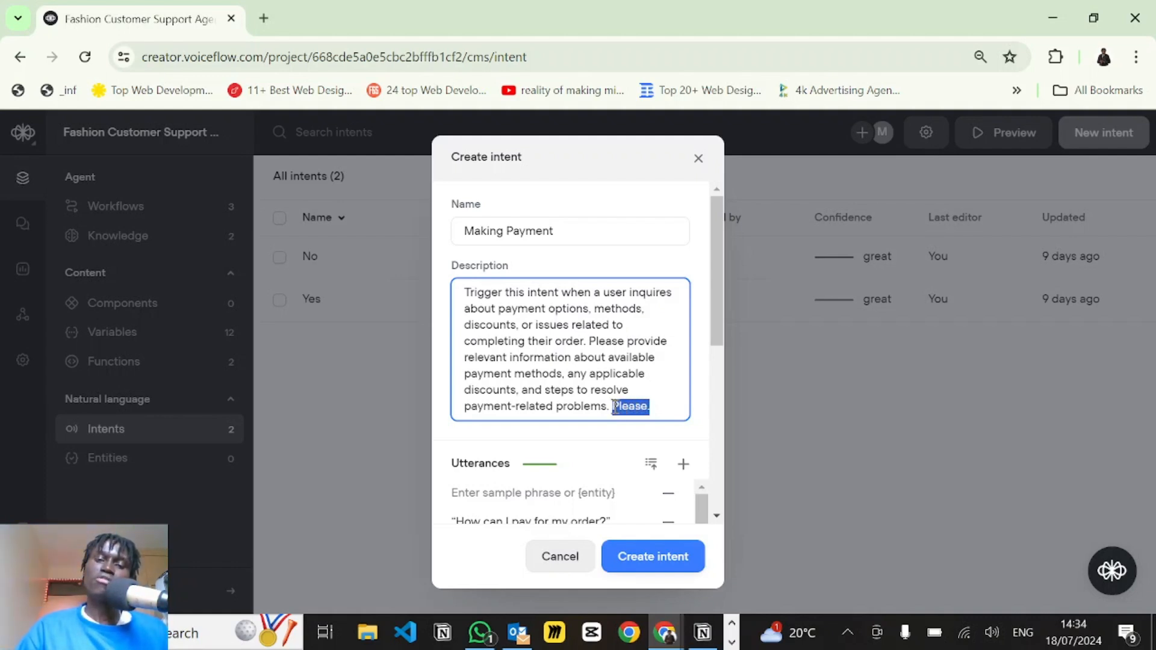
click(614, 407)
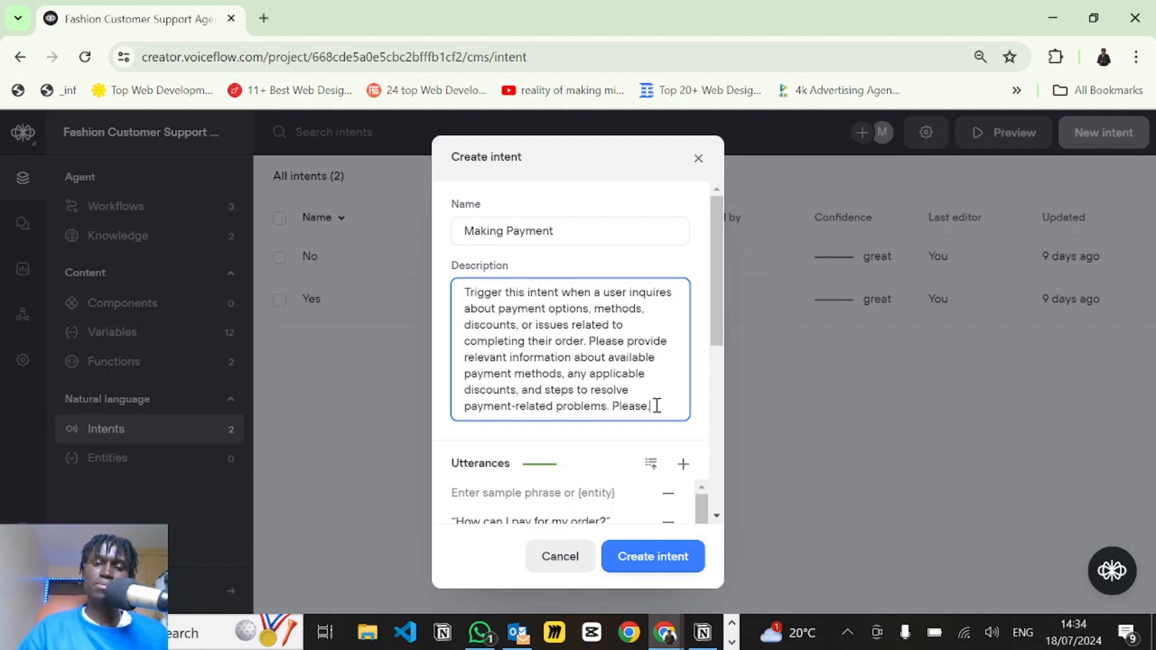
- Remove the empty utterance row, create the Making Payment intent and close its details
scroll(484, 412, down, 5)
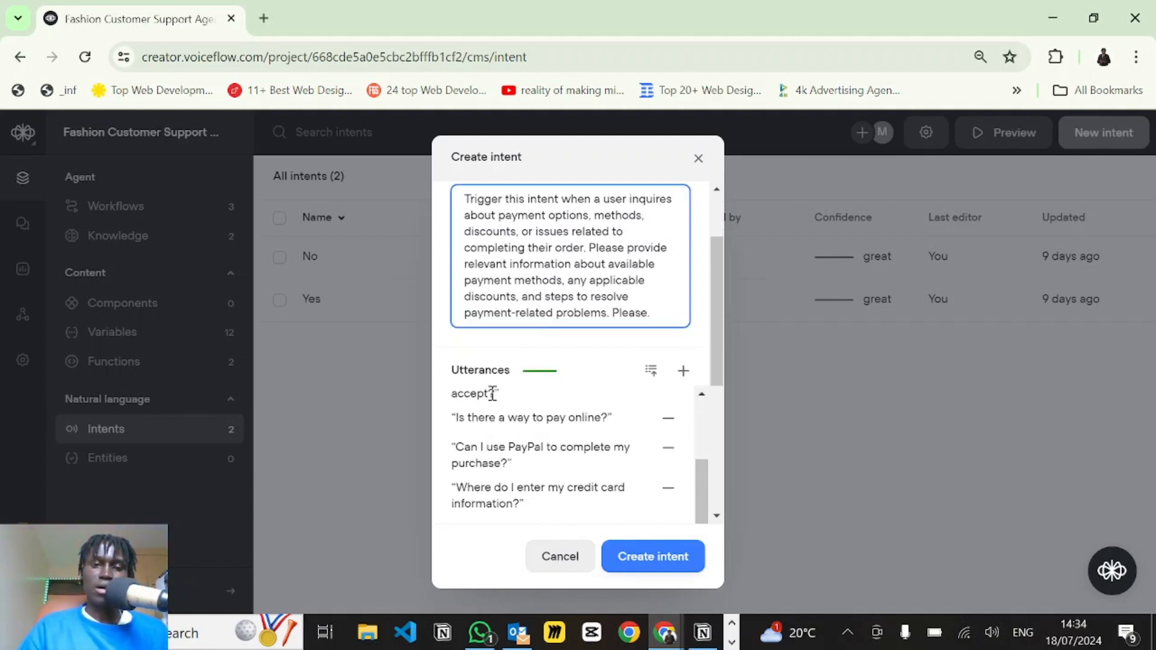
scroll(492, 398, up, 3)
click(666, 397)
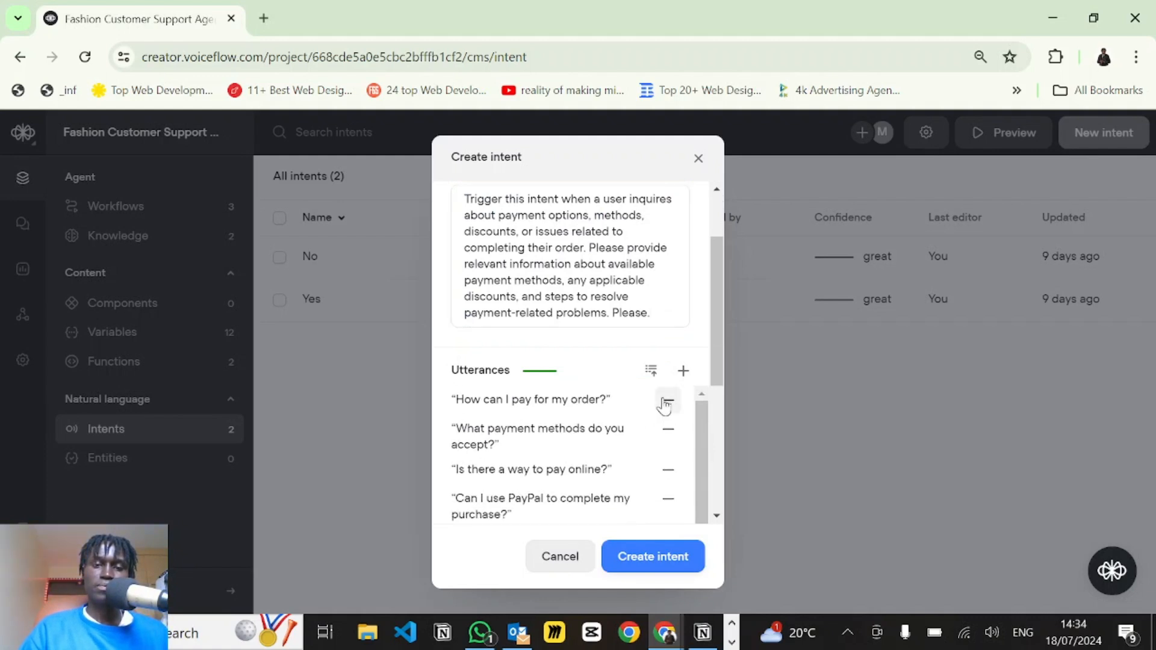
scroll(595, 423, down, 1)
scroll(595, 422, down, 4)
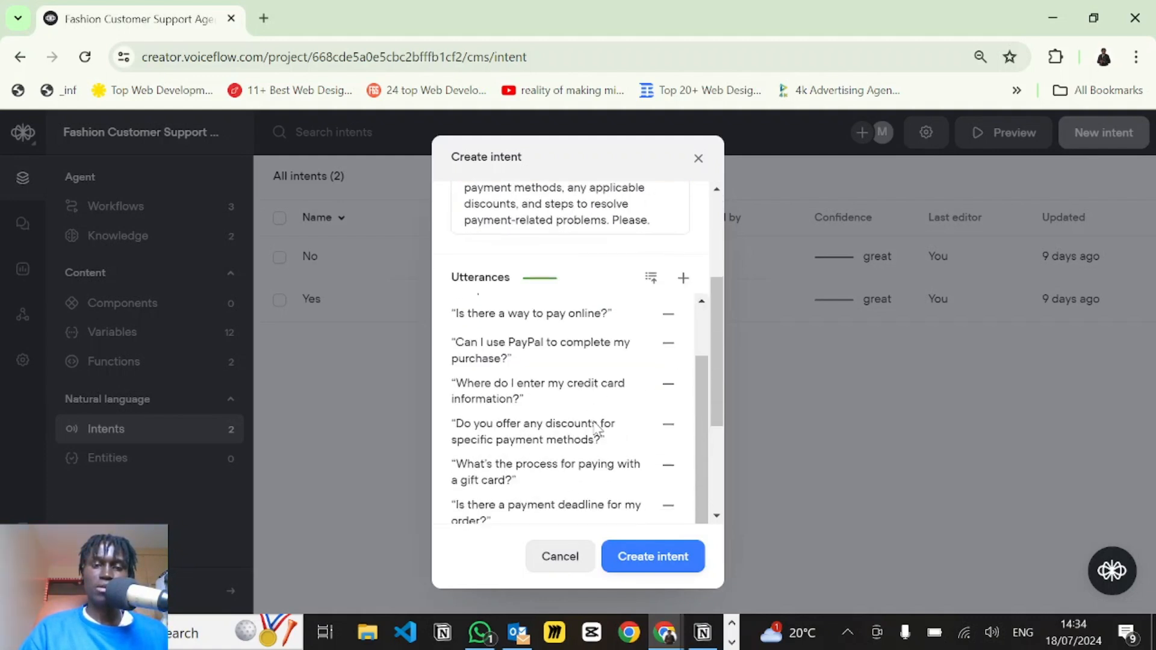
click(652, 557)
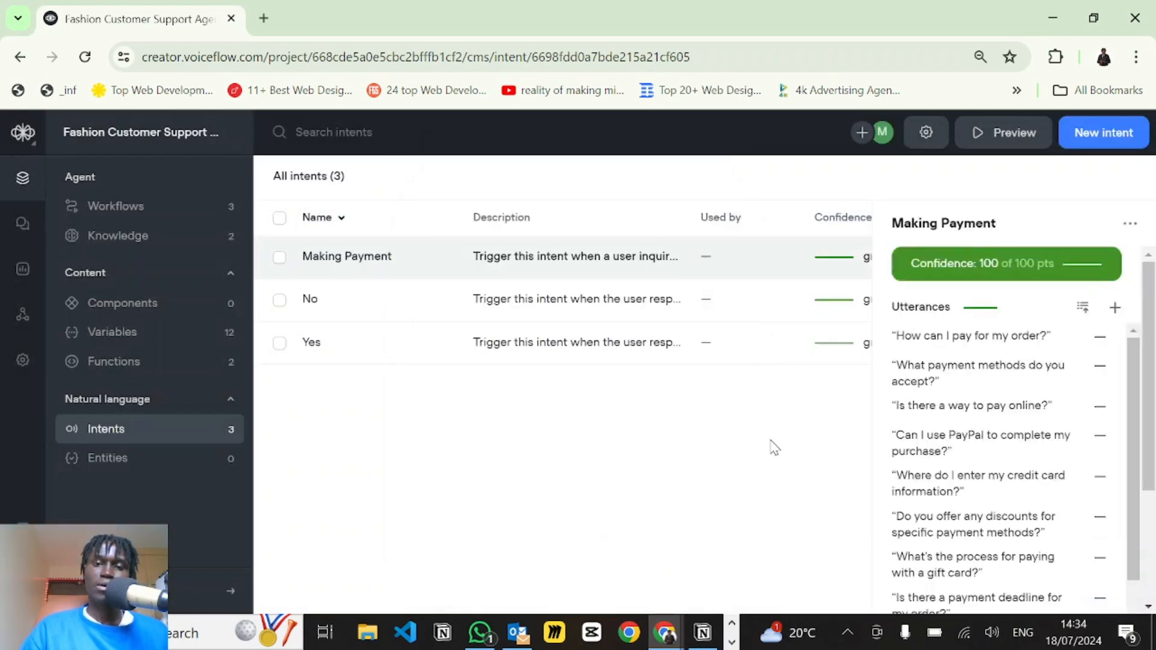
click(676, 486)
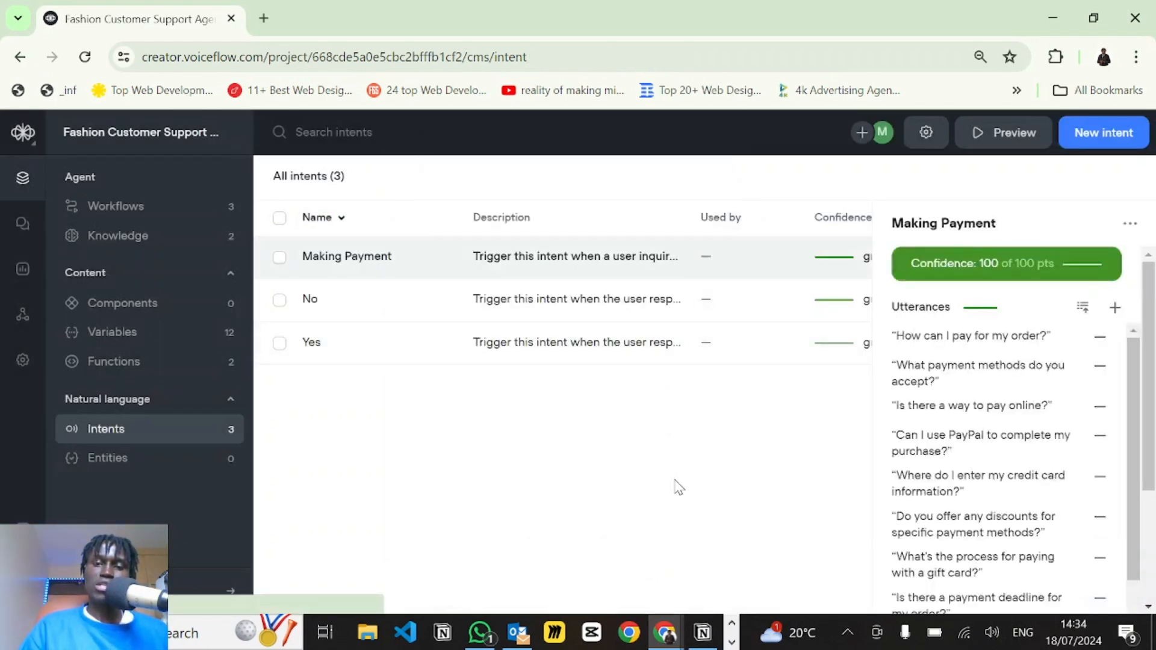
- Start a new intent named "Tracking Order"
click(1086, 147)
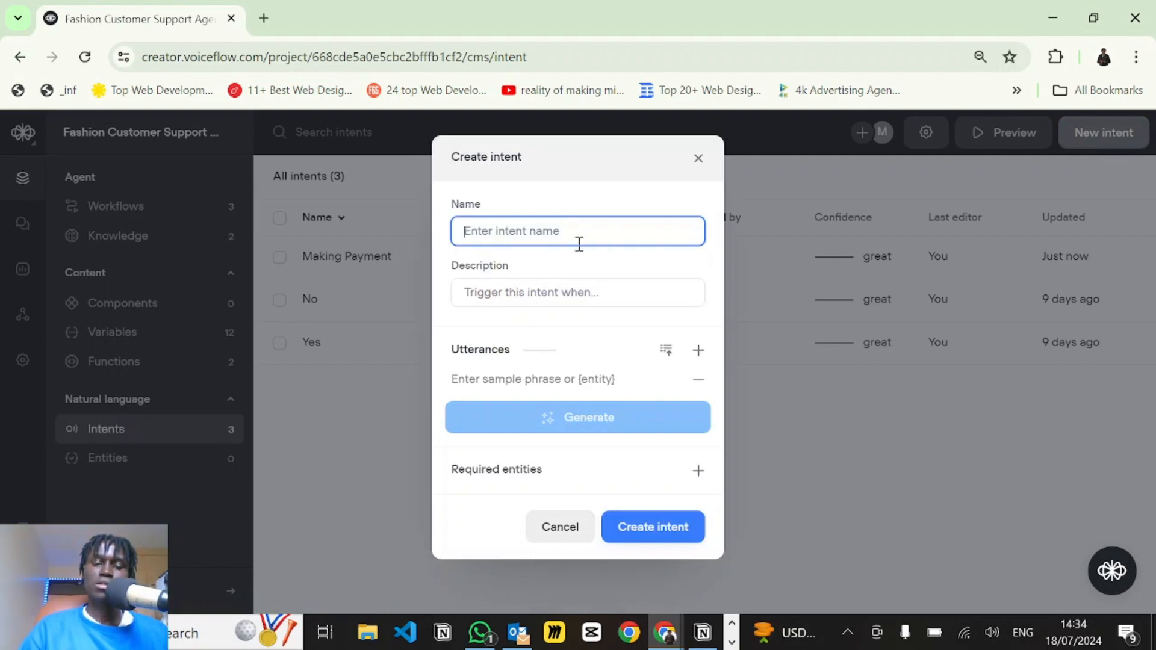
text(Tracking Order)
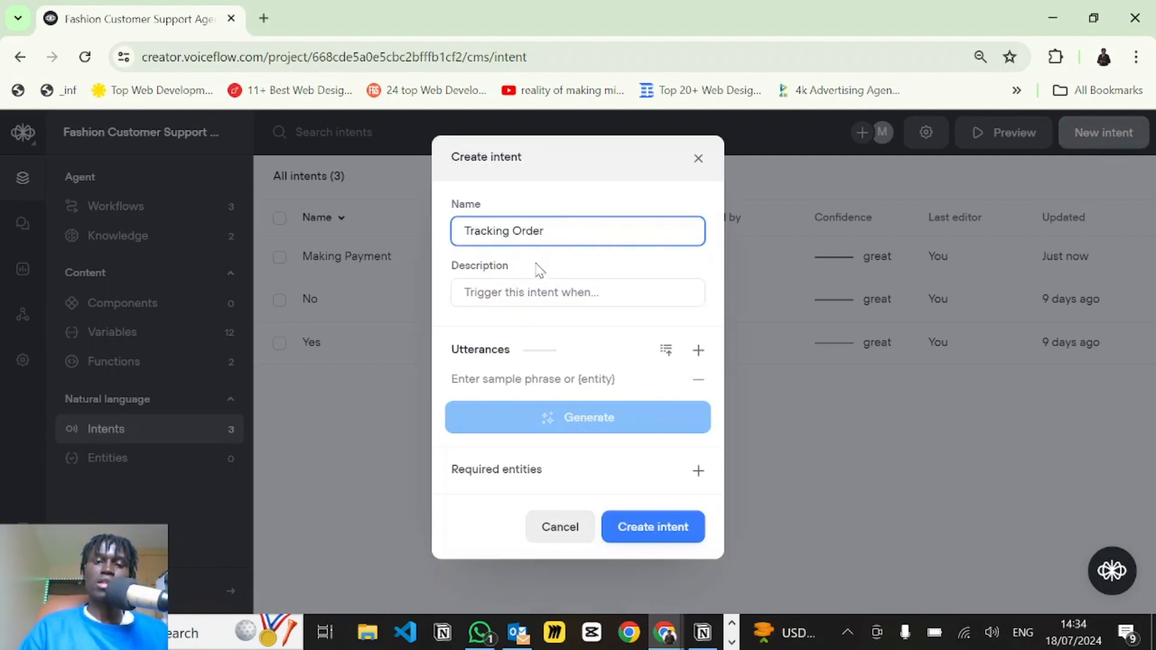
click(499, 287)
click(492, 374)
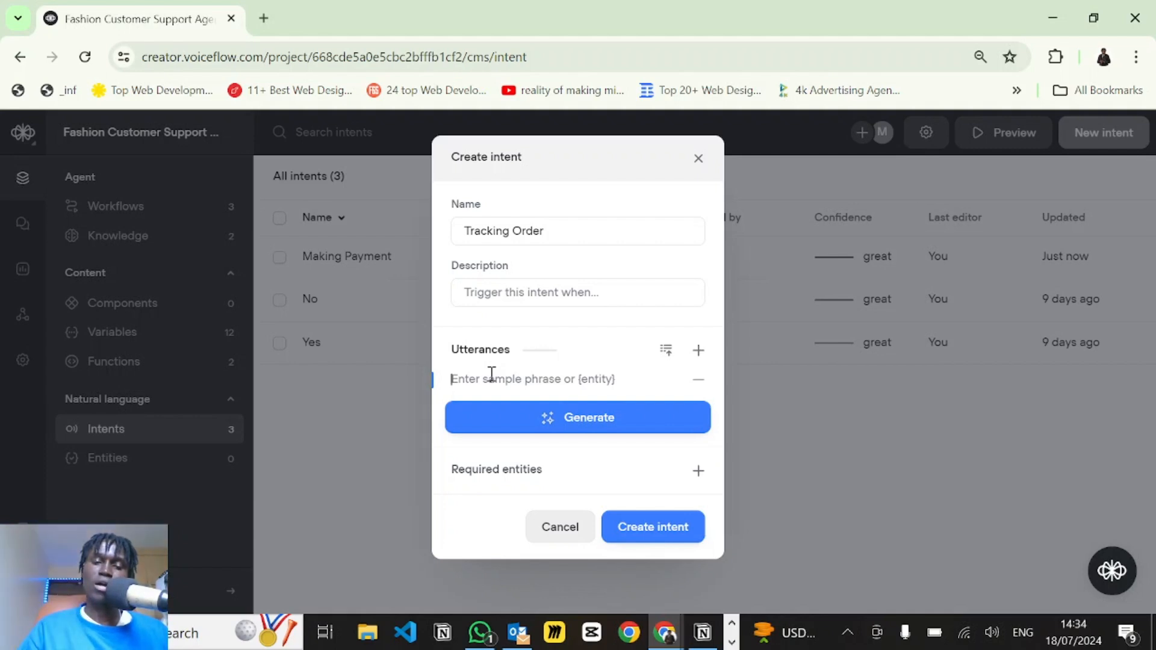
- Copy the ten order-tracking utterances from the Copilot chat and switch back to the Tracking Order intent in Voiceflow
key(alt+Tab)
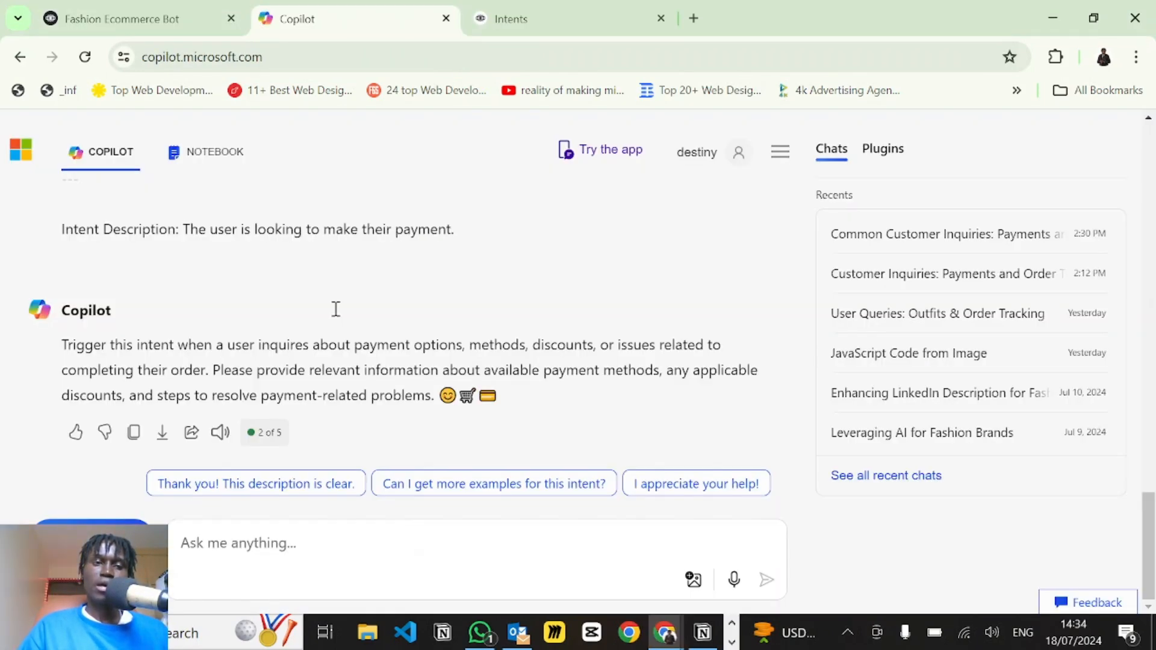
scroll(336, 309, up, 15)
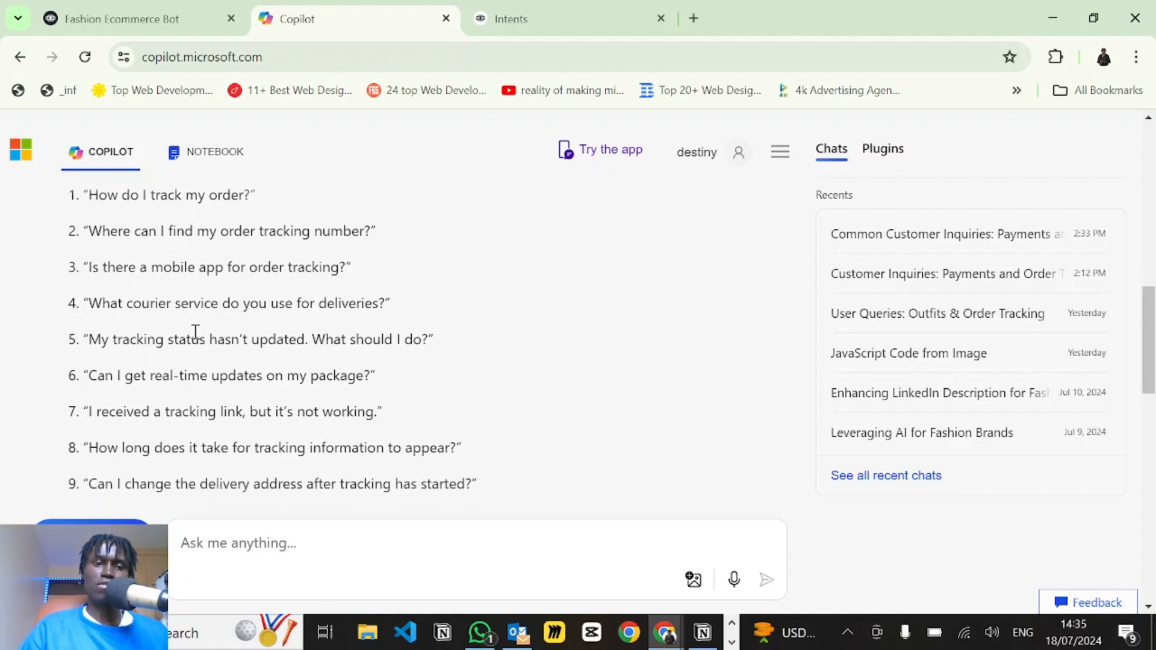
scroll(196, 331, up, 2)
drag(85, 271, 372, 472)
scroll(372, 465, down, 5)
scroll(372, 467, up, 1)
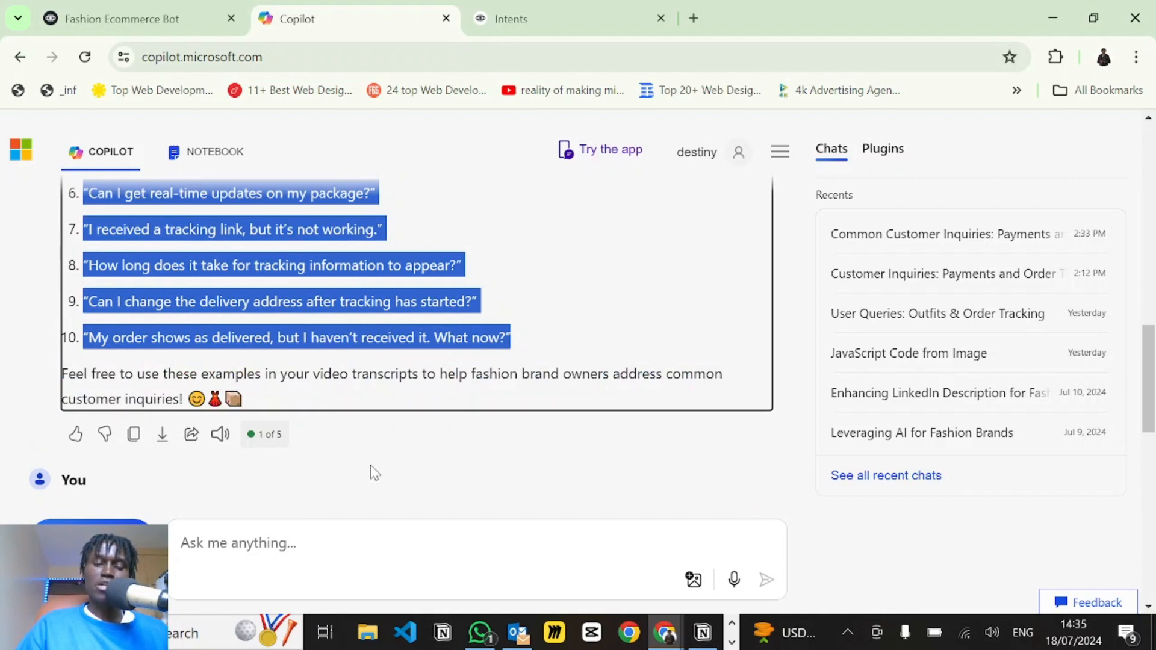
click(516, 295)
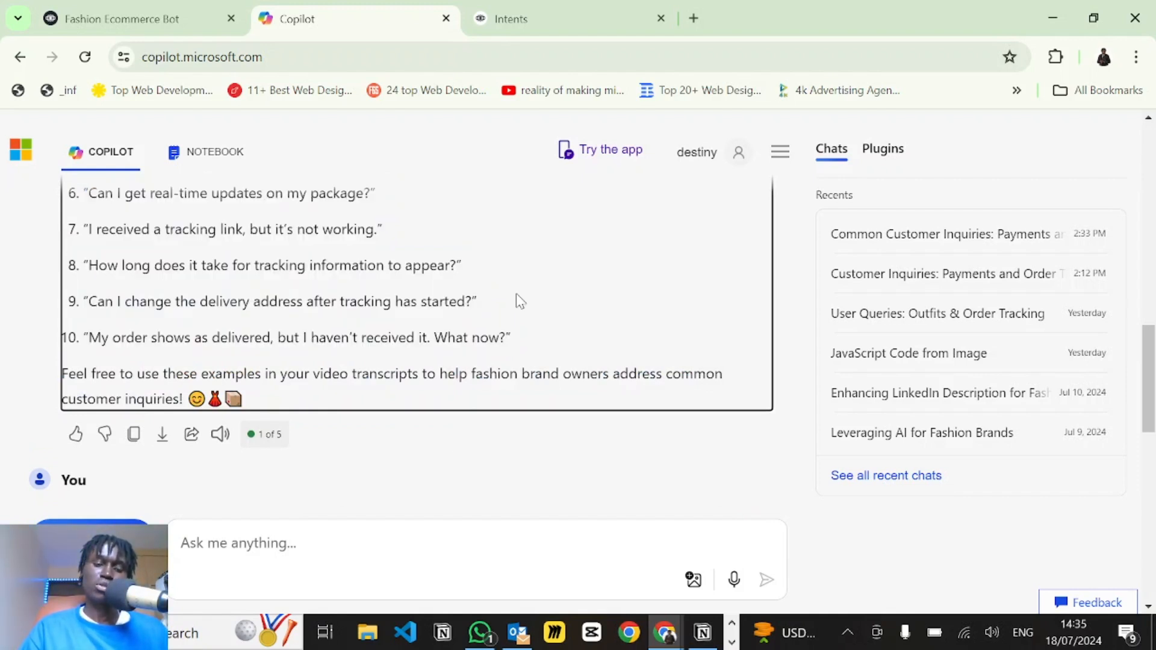
key(alt+Tab)
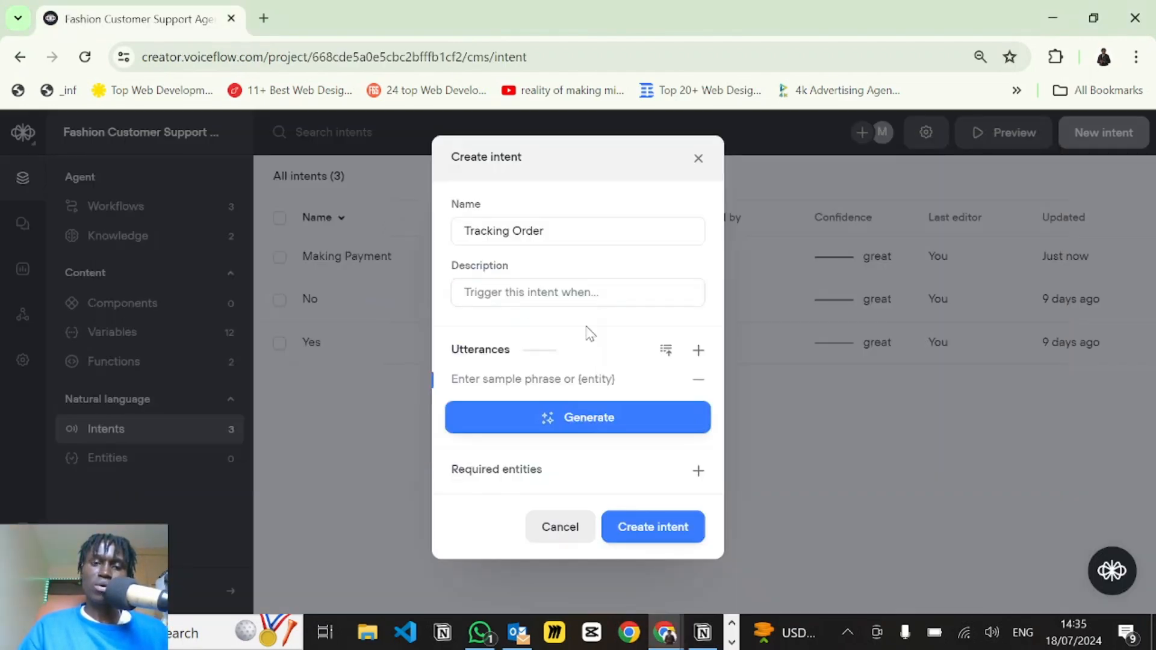
- Bulk import the copied order-tracking utterances into the Tracking Order intent
click(666, 350)
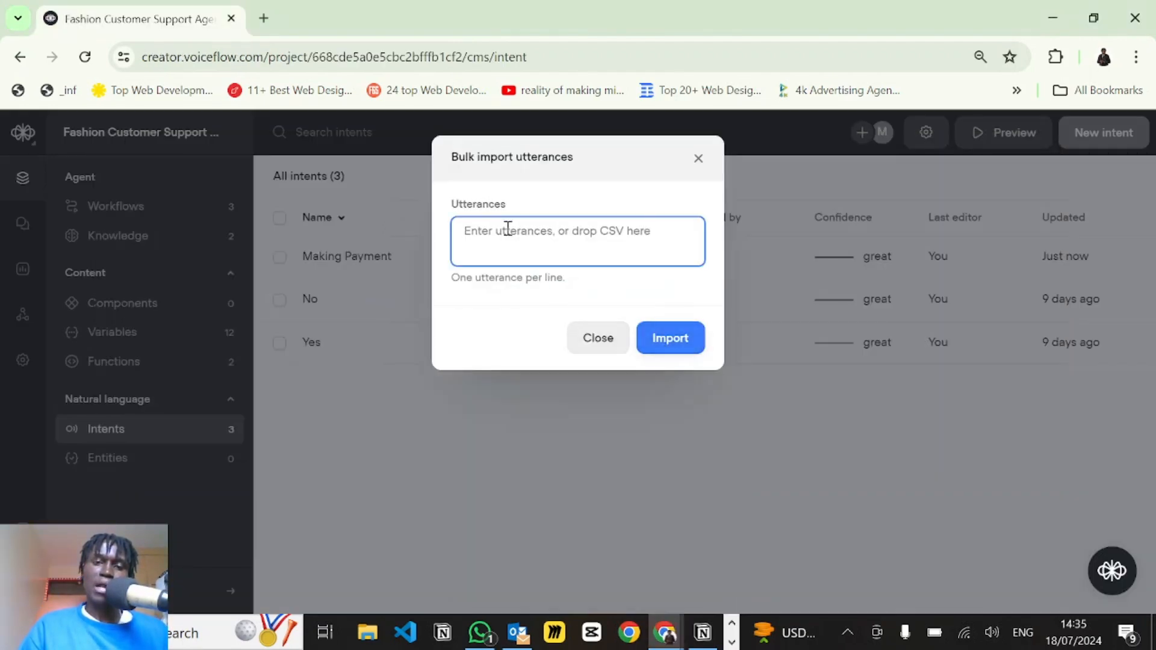
text("How do I track my order?" "Where can I find my order tracking number?" "Is there a mobile app for order tracking?" "What courier service do you use for deliveries?" "My tracking status hasn’t updated. What should I do?" "Can I get real-time updates on my package?" "I received a tracking link, but it’s not working." "How long does it take for tracking information to appear?" "Can I change the delivery address after tracking has started?" "My order shows as delivered, but I haven’t received it. What now?")
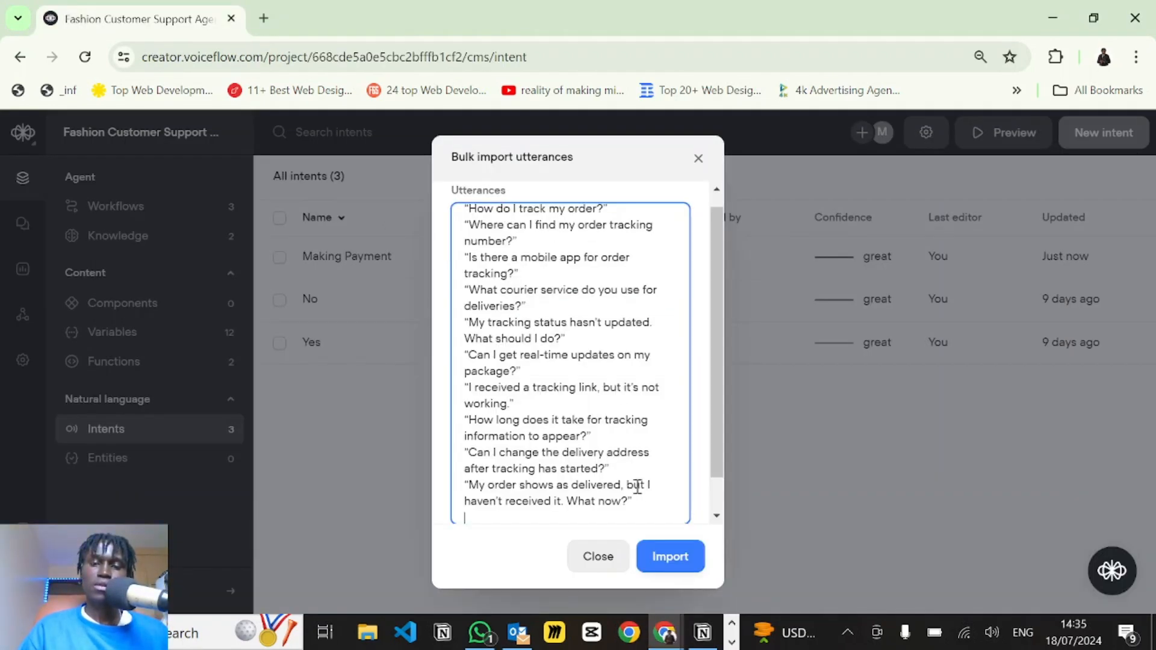
click(662, 559)
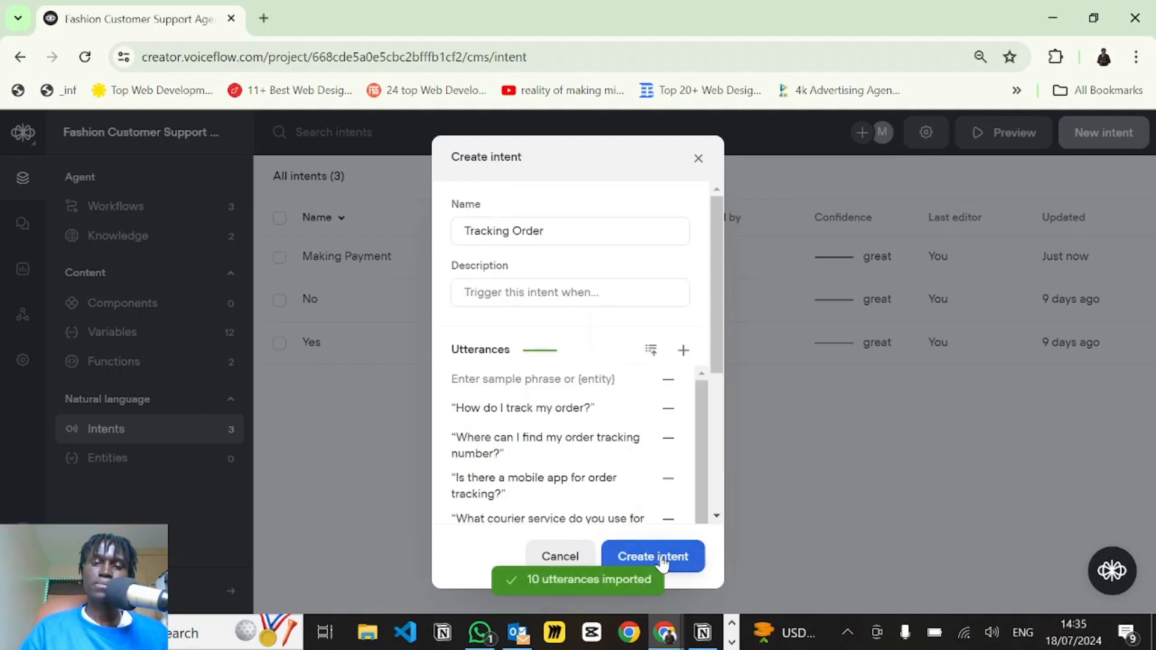
- Switch to Copilot and reuse the earlier Making Payments description prompt as the text of a new message
click(504, 293)
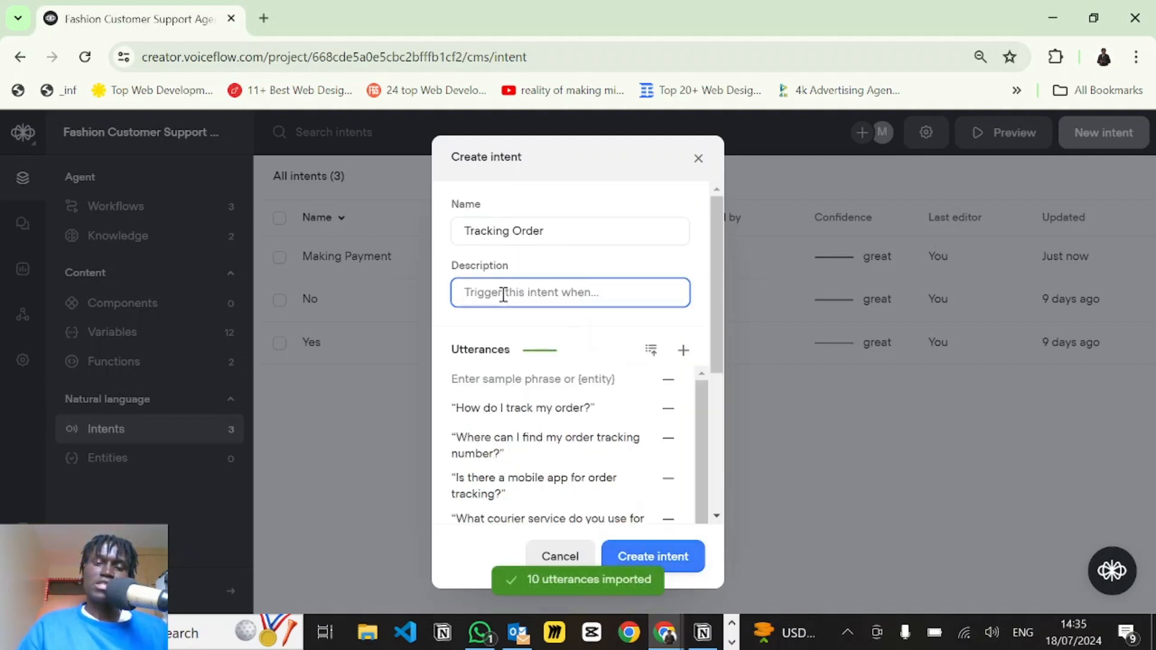
key(alt+Tab)
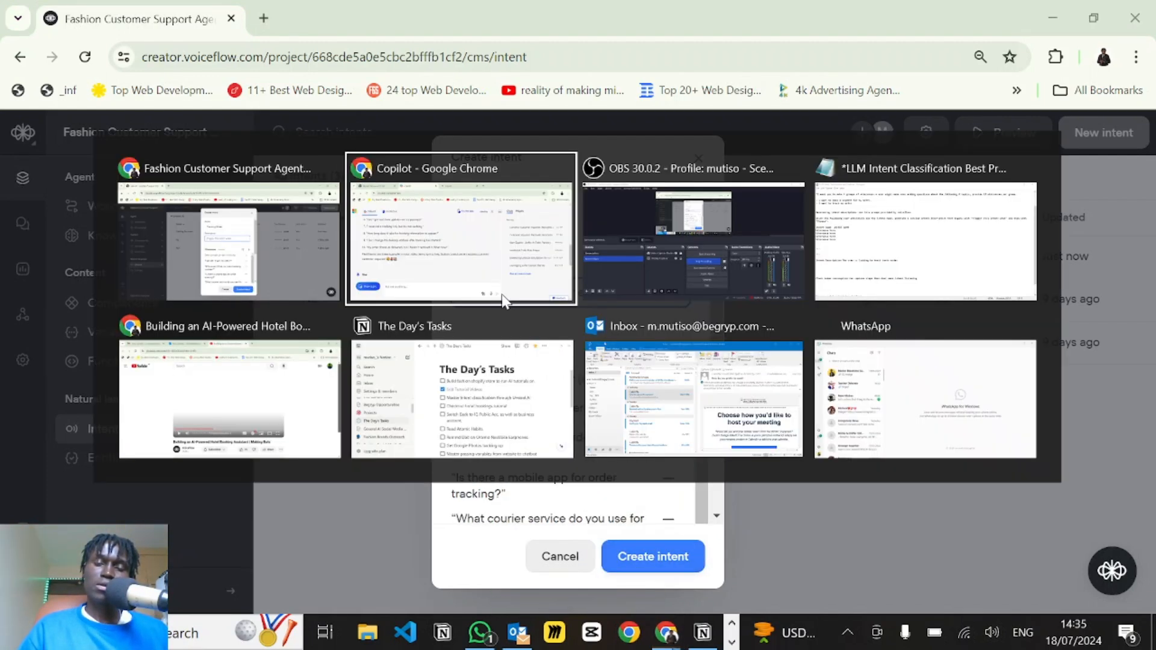
scroll(298, 240, up, 15)
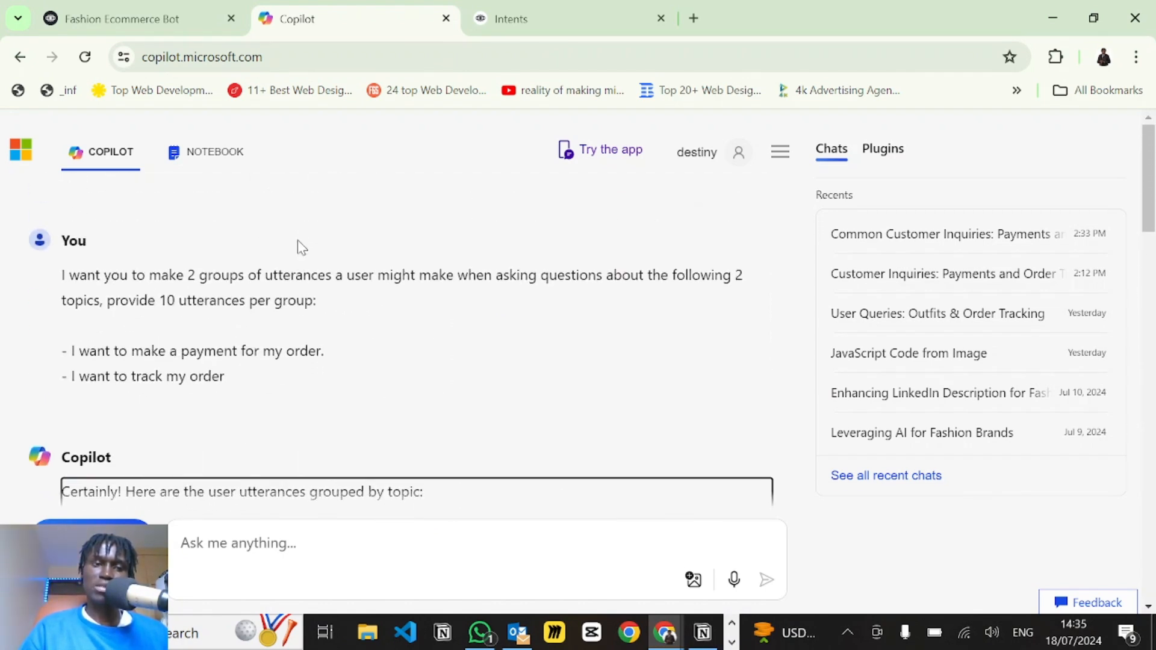
scroll(193, 289, down, 15)
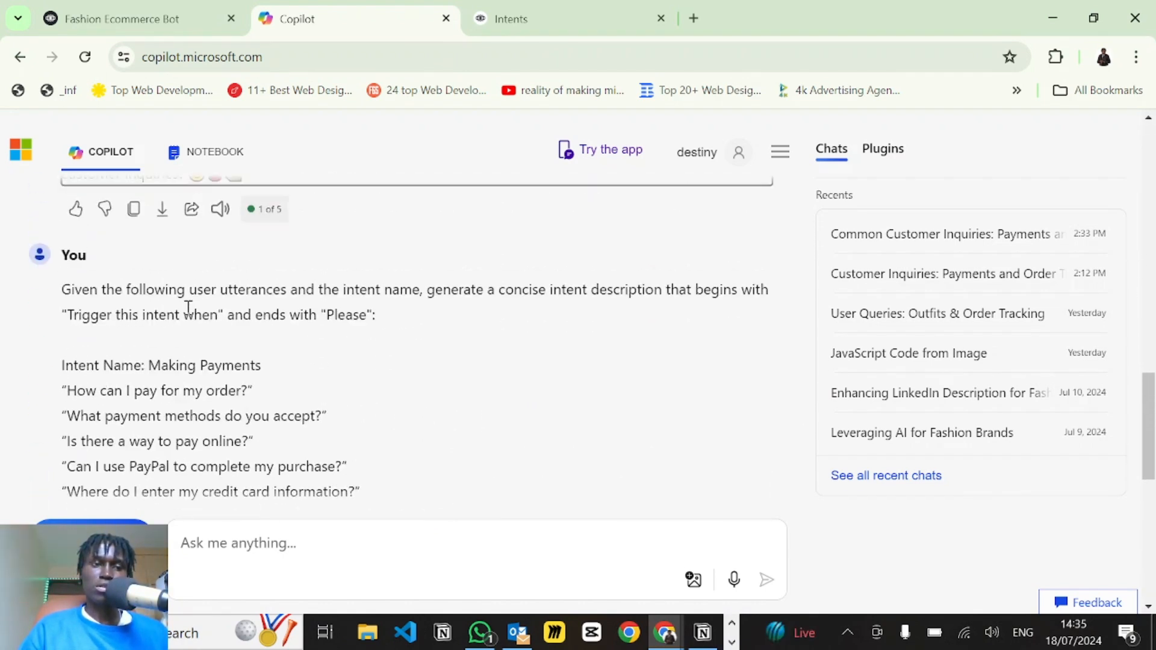
drag(65, 291, 229, 485)
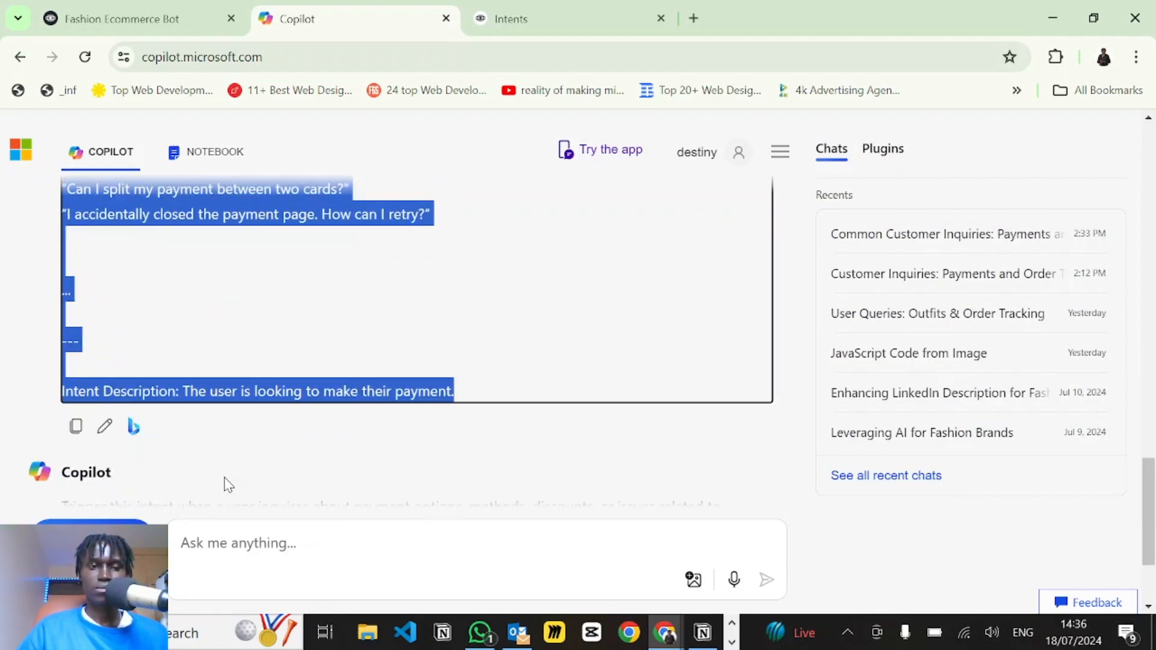
key(ctrl+c)
click(252, 551)
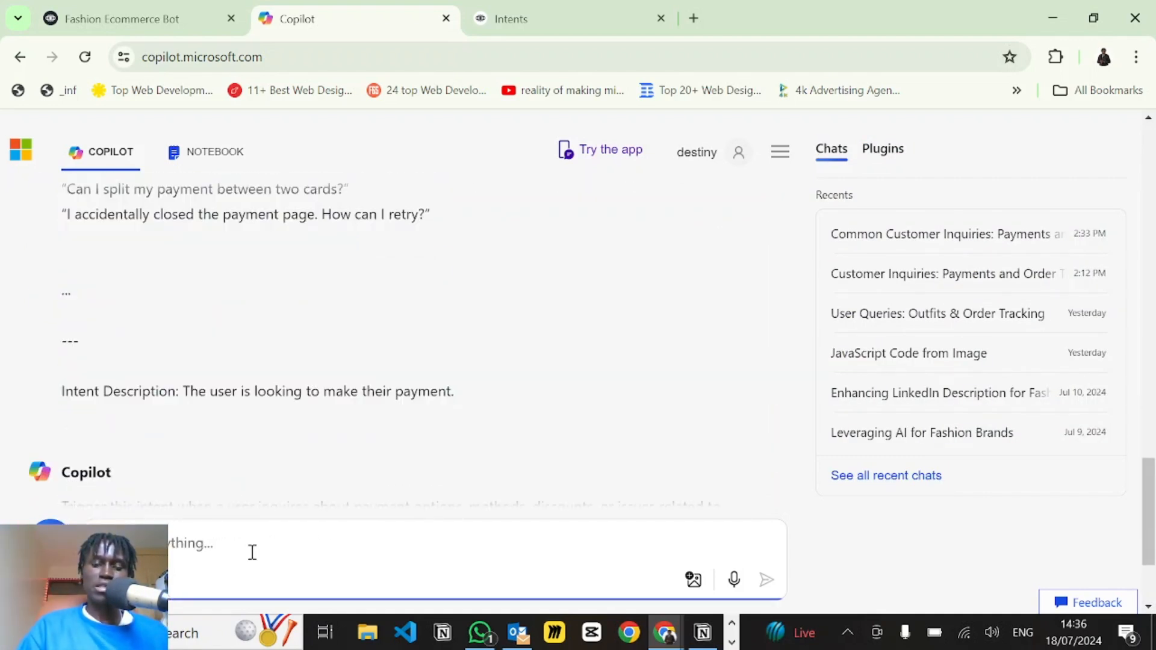
key(ctrl+v)
scroll(243, 418, up, 5)
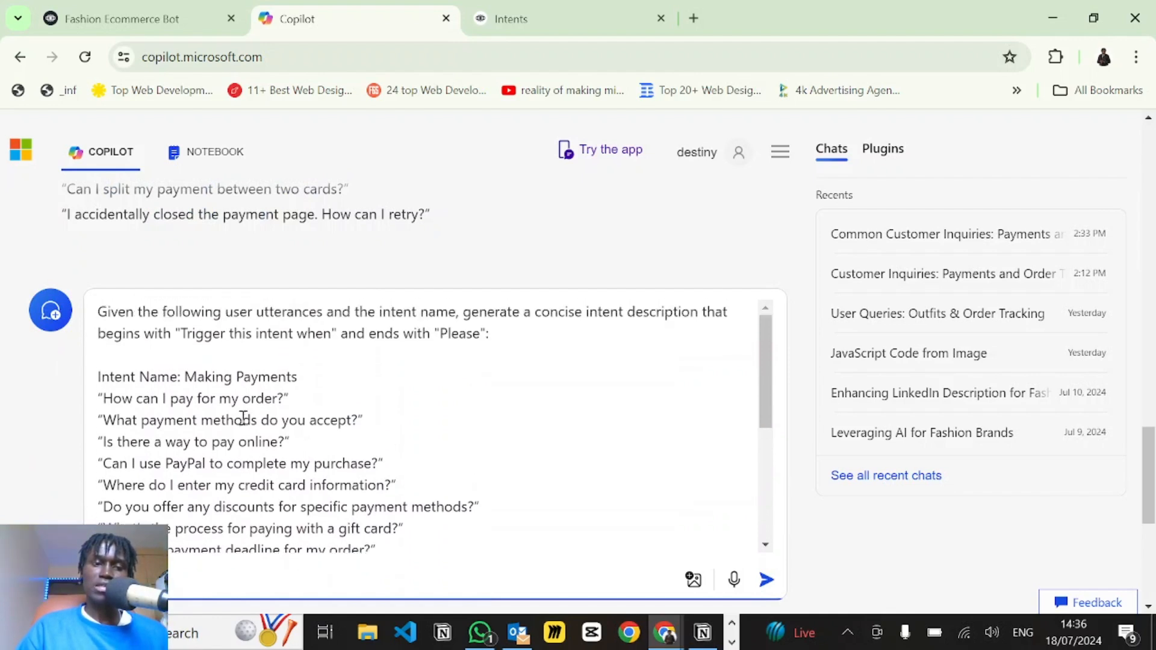
- Change the intent name in the new prompt to "Tracking Order"
scroll(243, 417, down, 1)
scroll(243, 417, up, 2)
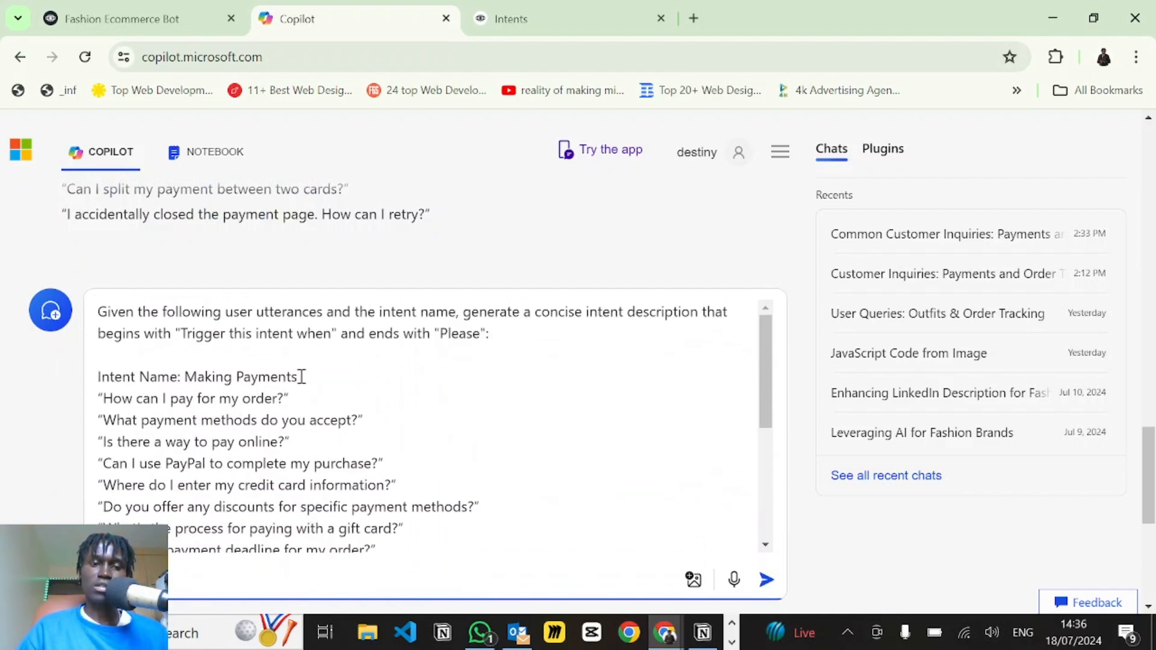
drag(302, 377, 185, 381)
key(BackSpace)
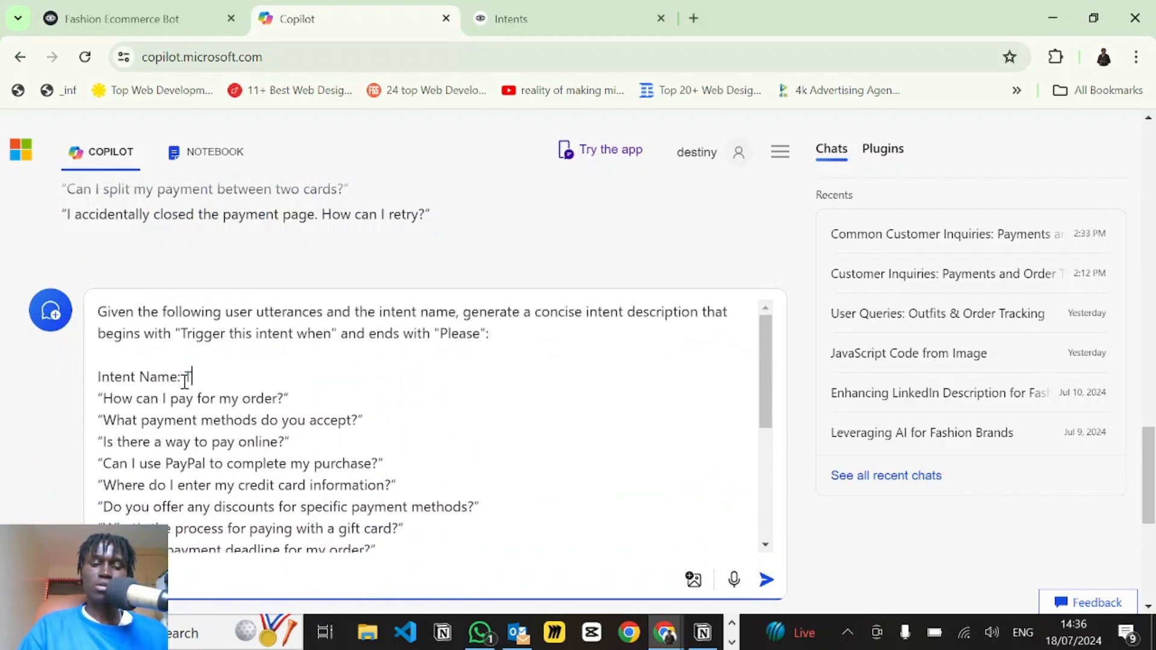
text(Tracking Order)
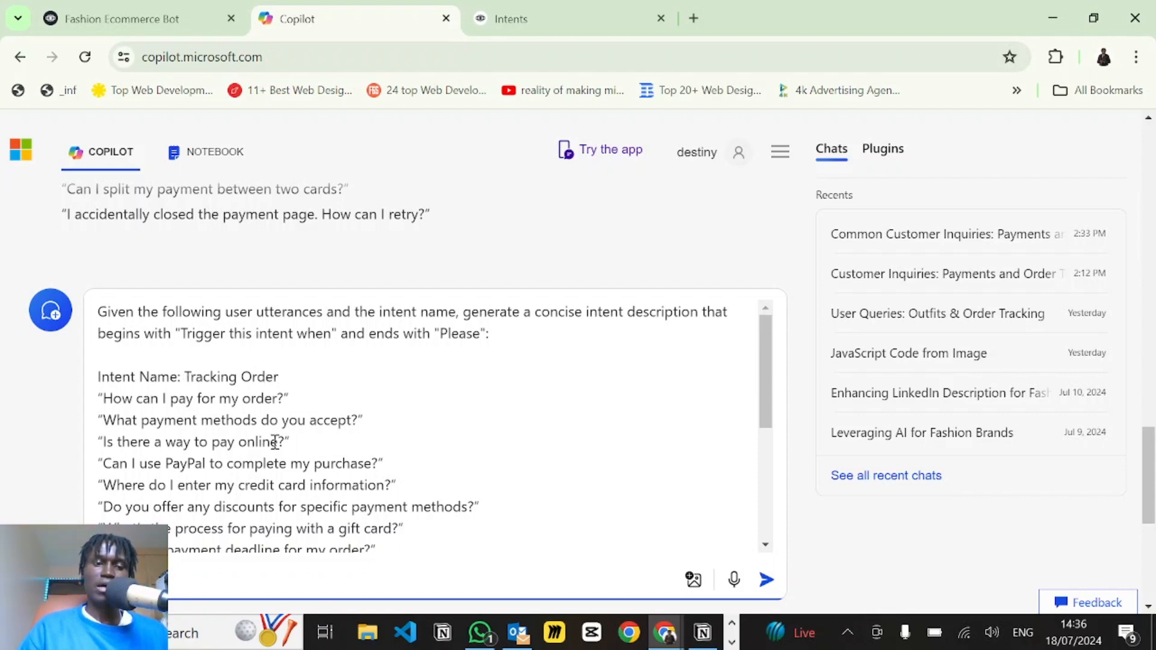
- Replace the payment utterances in the prompt with the ten order-tracking utterances copied from Copilot's earlier answer
scroll(275, 443, down, 3)
scroll(275, 442, up, 3)
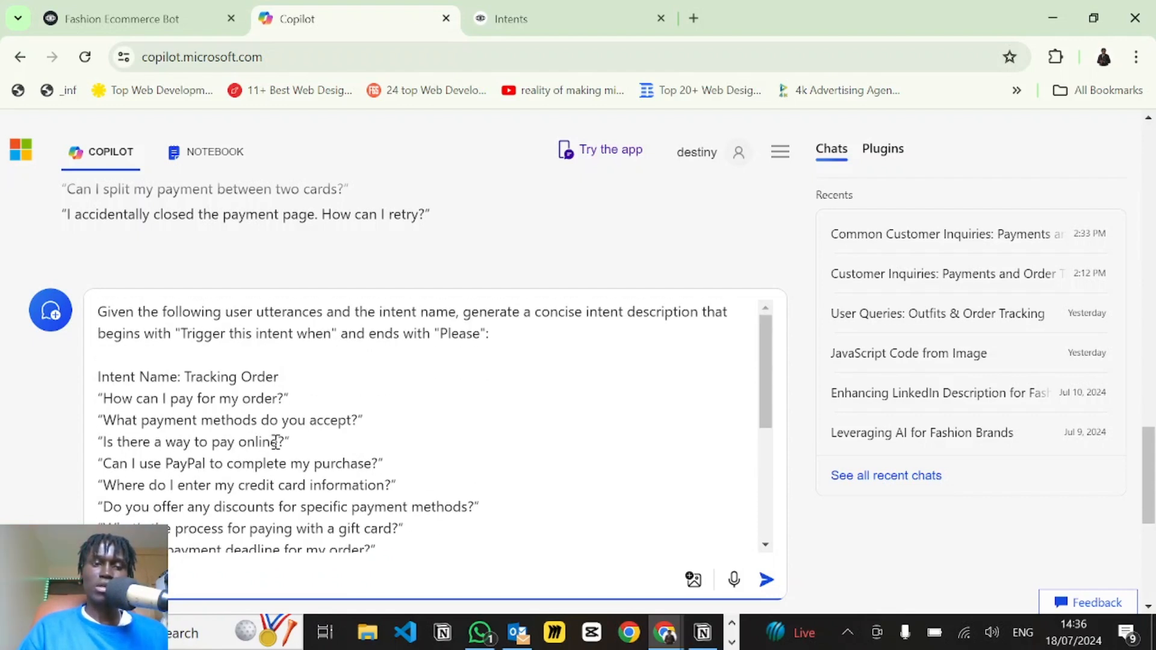
scroll(326, 283, up, 10)
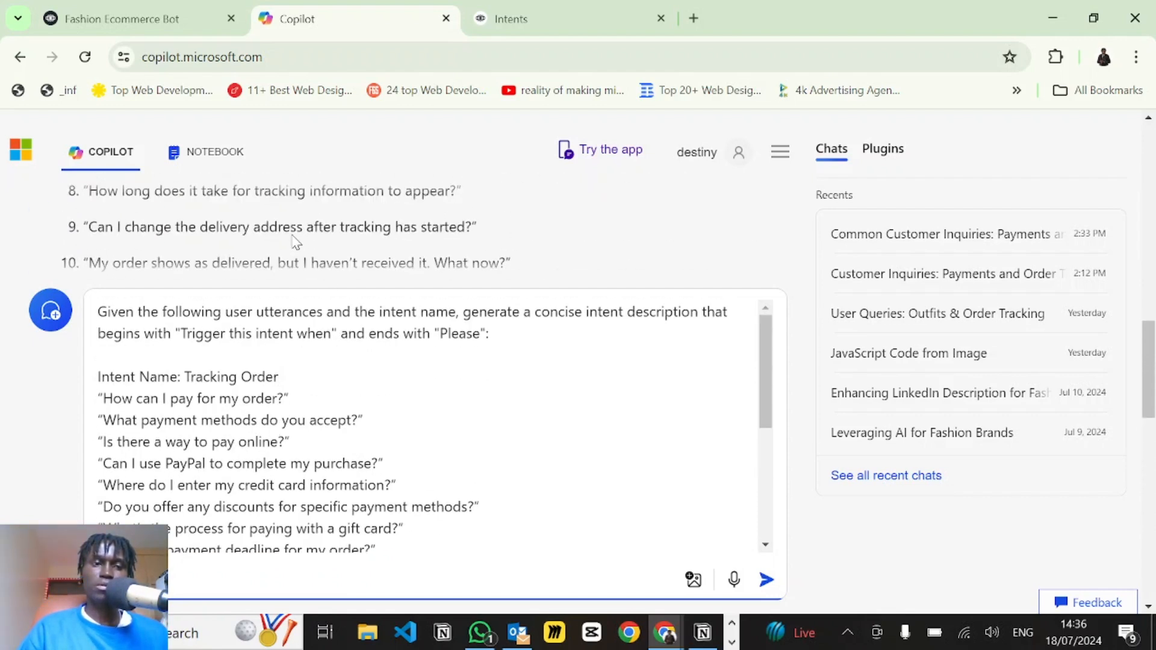
scroll(91, 220, up, 1)
drag(89, 223, 236, 260)
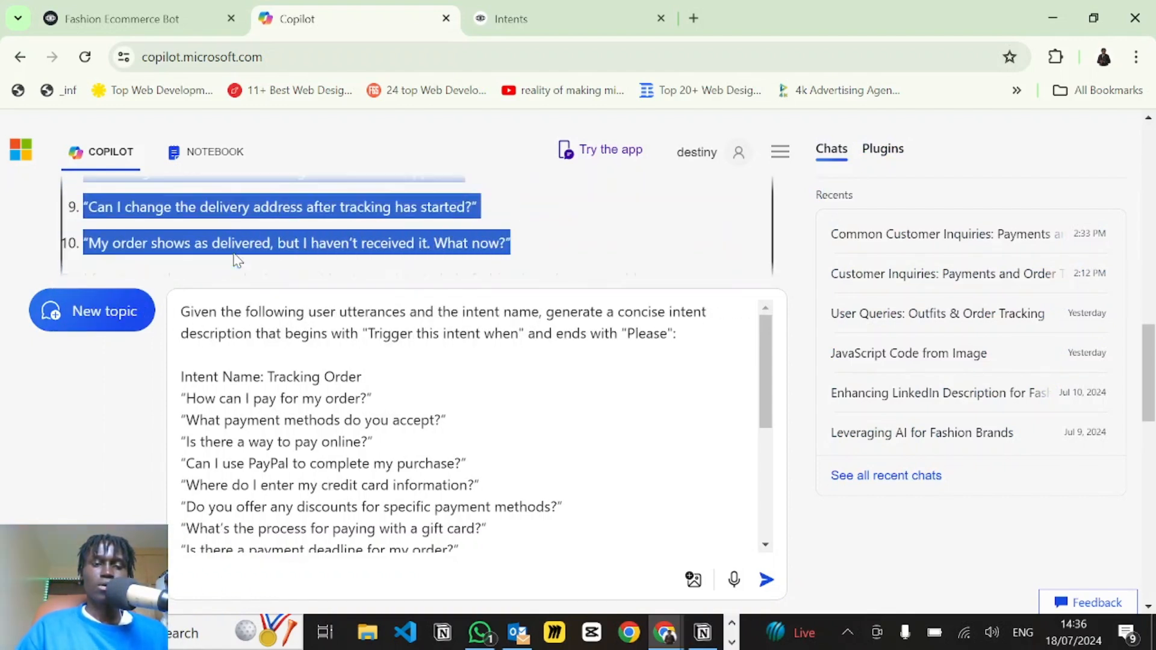
scroll(237, 453, down, 2)
scroll(419, 468, up, 1)
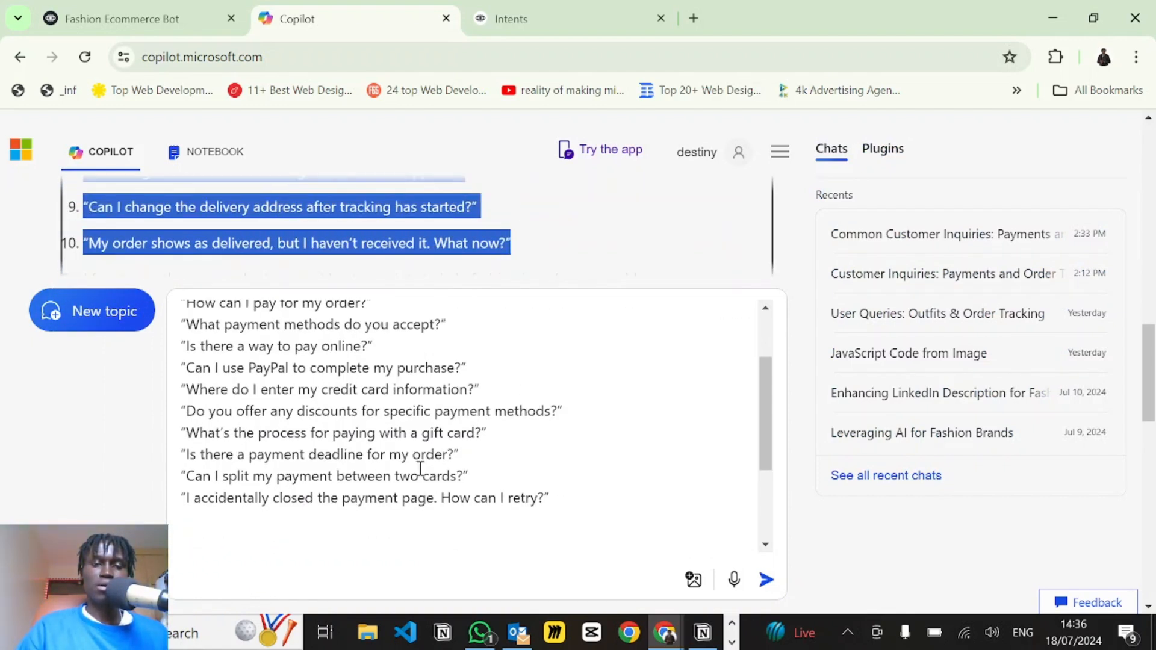
drag(567, 493, 186, 365)
key(ctrl+v)
scroll(227, 446, down, 2)
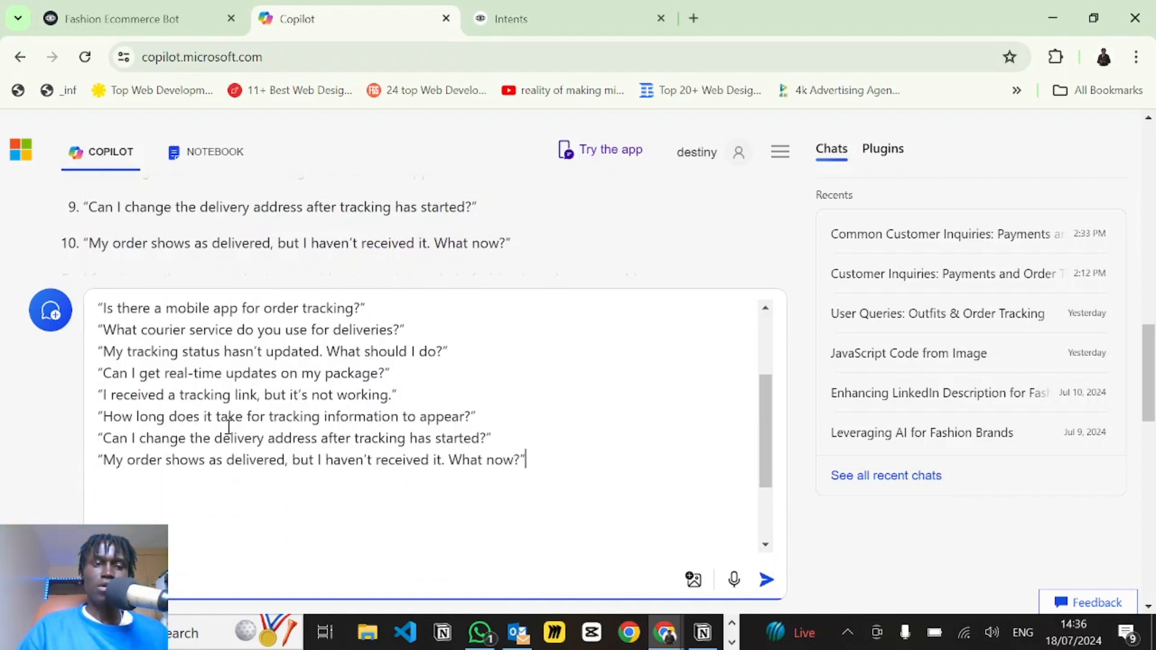
scroll(227, 430, up, 3)
- Change the prompt's intent description to "The user is looking to track their order." and send the message
scroll(229, 428, down, 5)
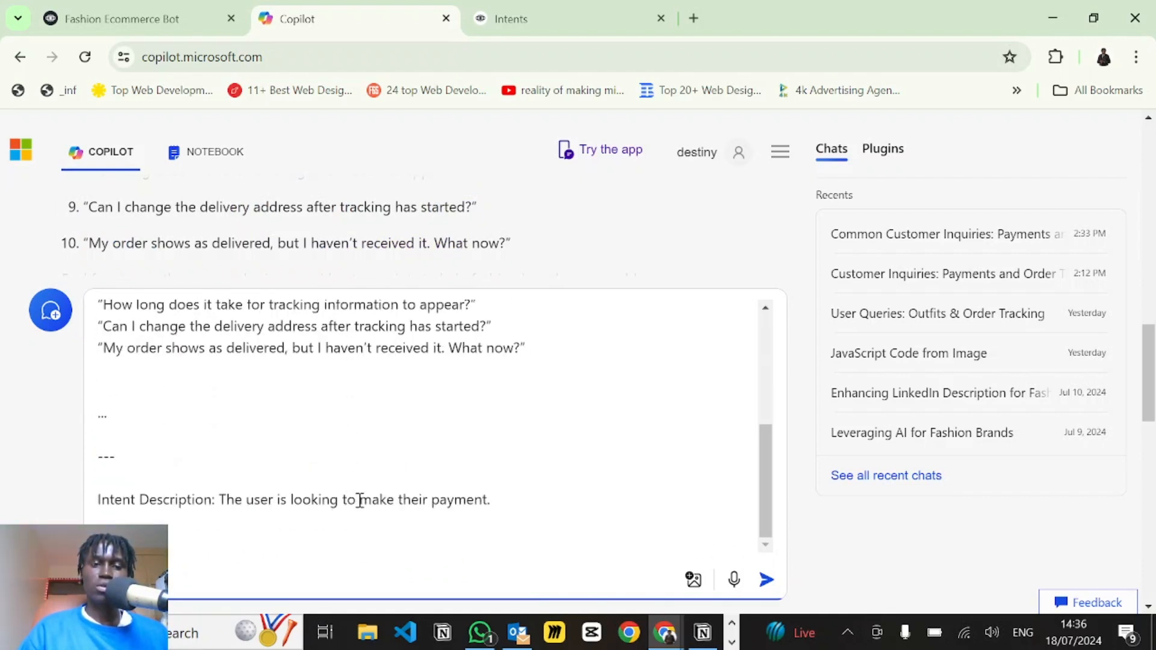
drag(362, 500, 490, 514)
text(track their order)
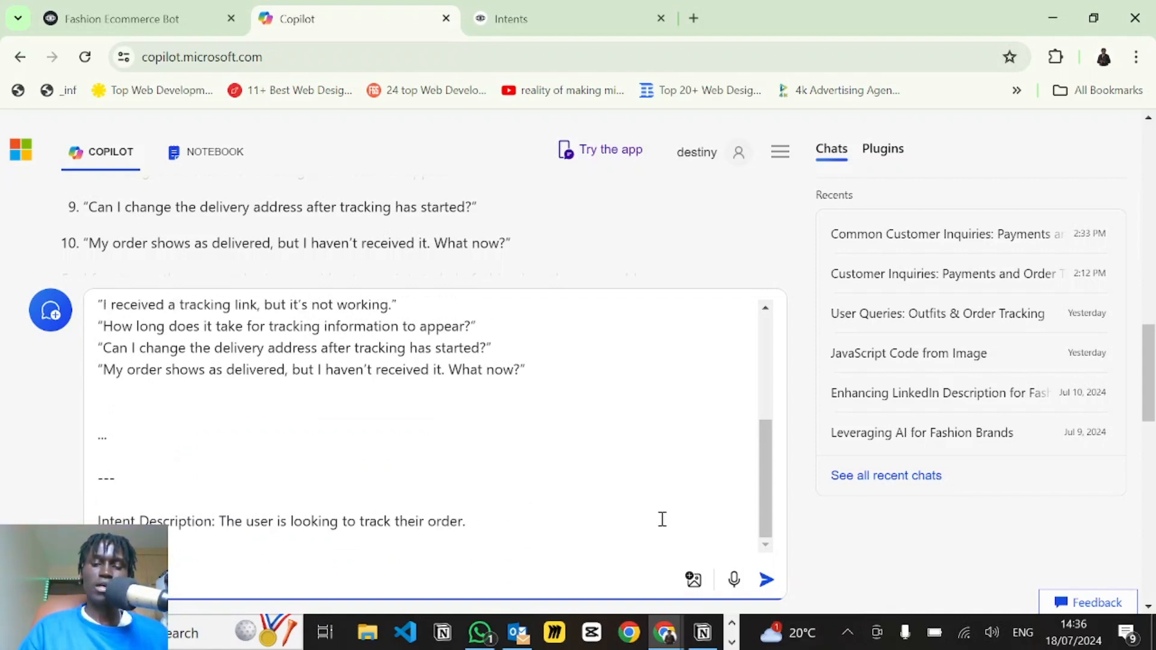
key(Return)
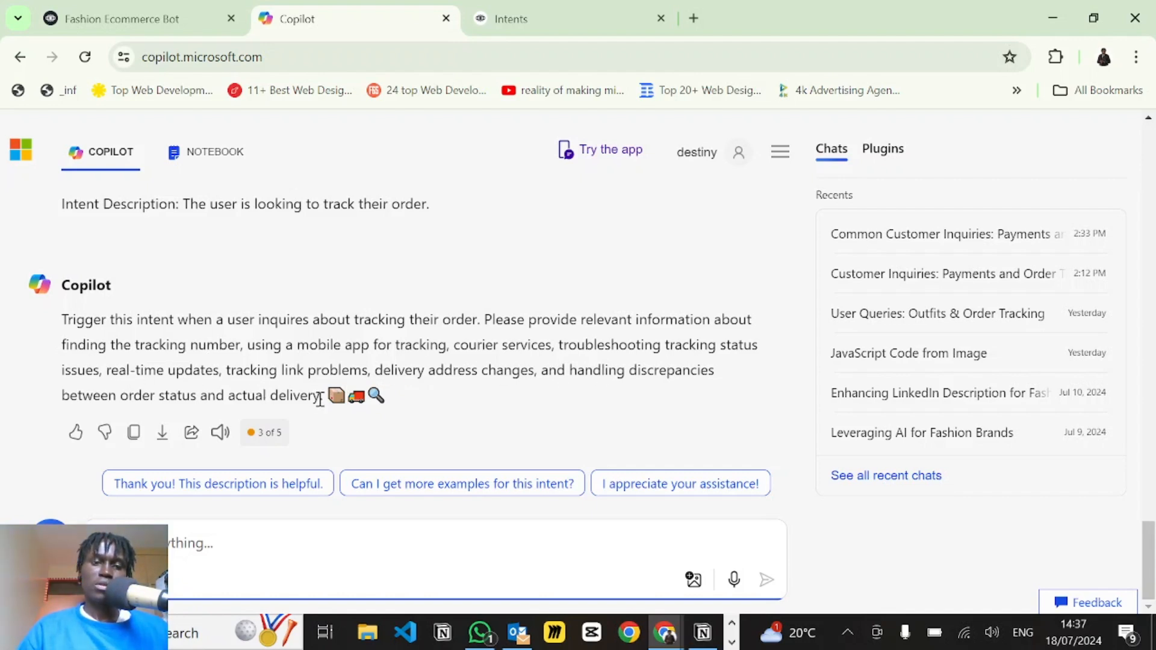
- Copy Copilot's generated tracking description without the emojis and insert it as the Tracking Order intent's description in Voiceflow
drag(323, 399, 3, 312)
key(ctrl+c)
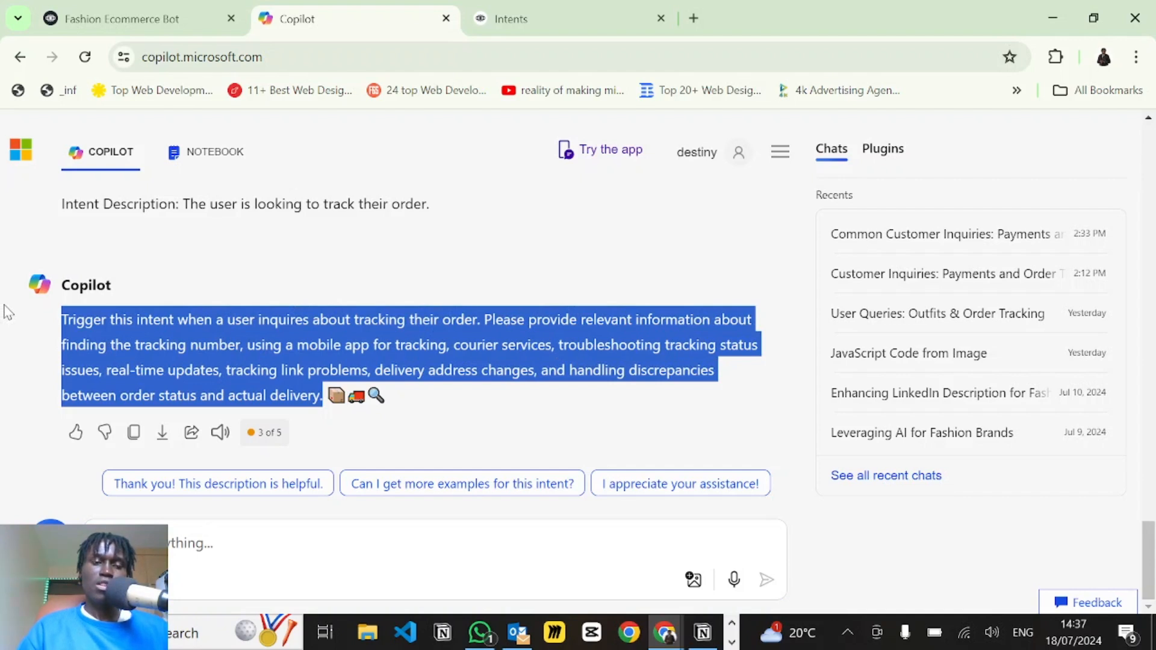
click(209, 337)
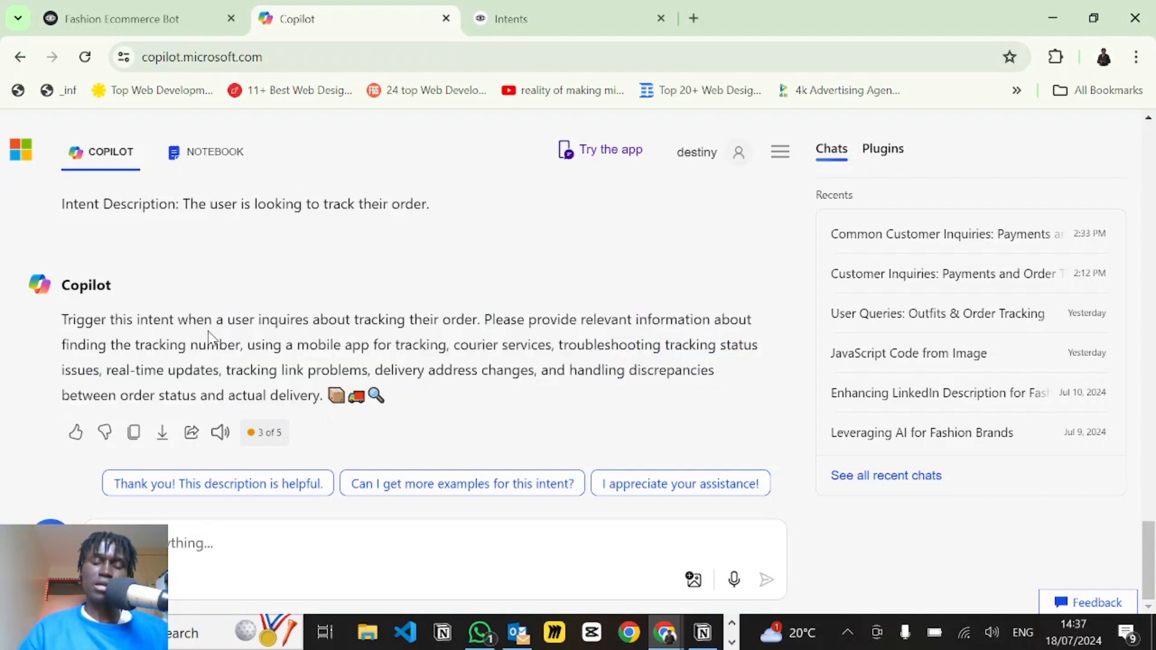
key(alt+Tab)
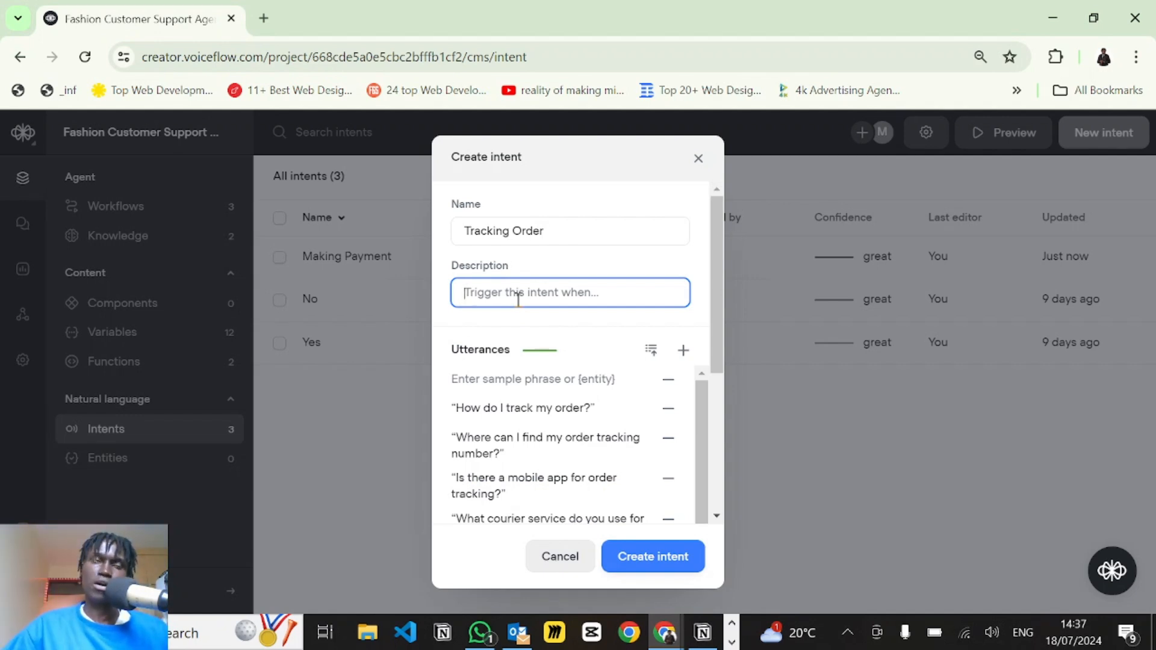
key(ctrl+v)
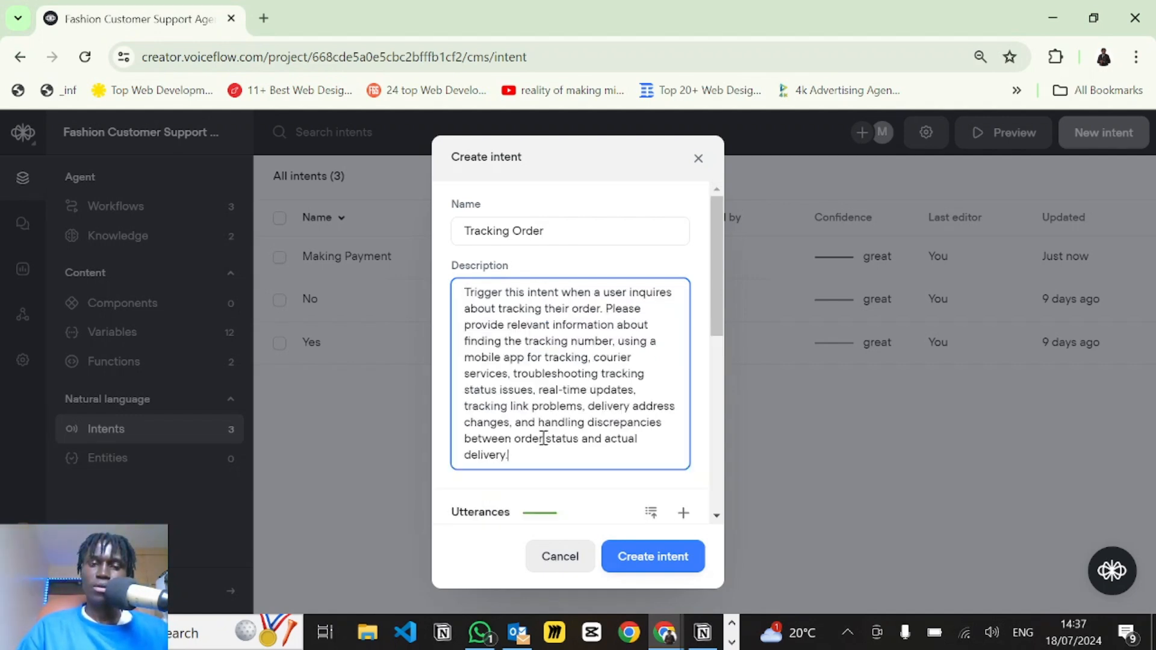
- Remove the empty utterance row from the Tracking Order intent and review its utterances and description
scroll(684, 363, down, 3)
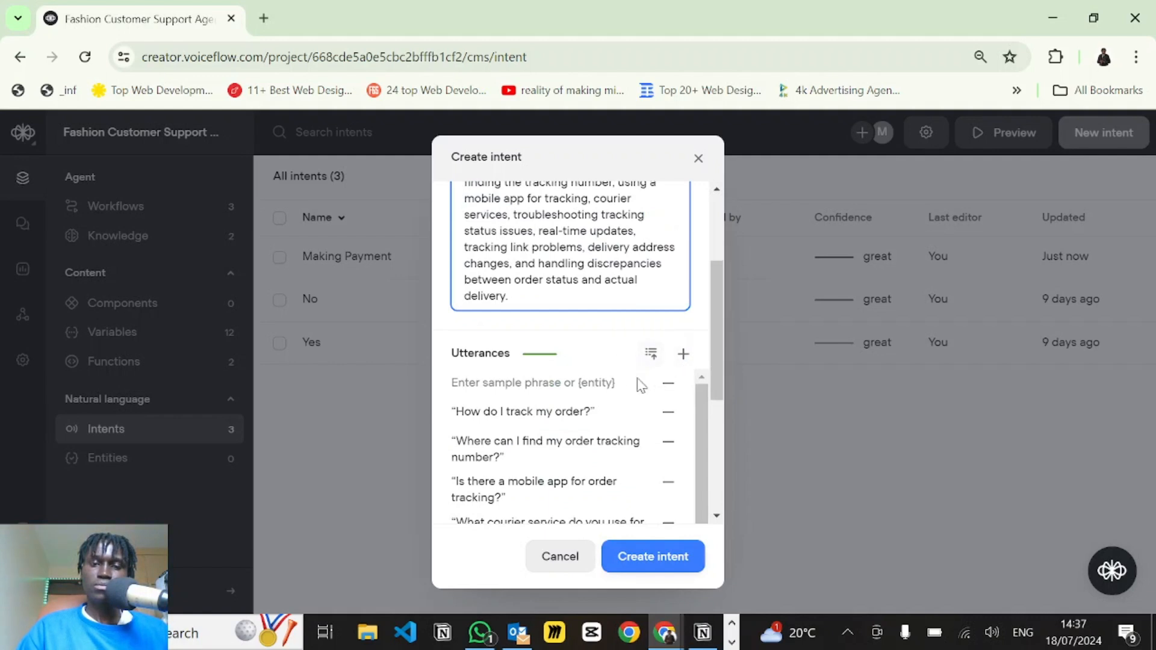
click(673, 391)
scroll(549, 391, down, 2)
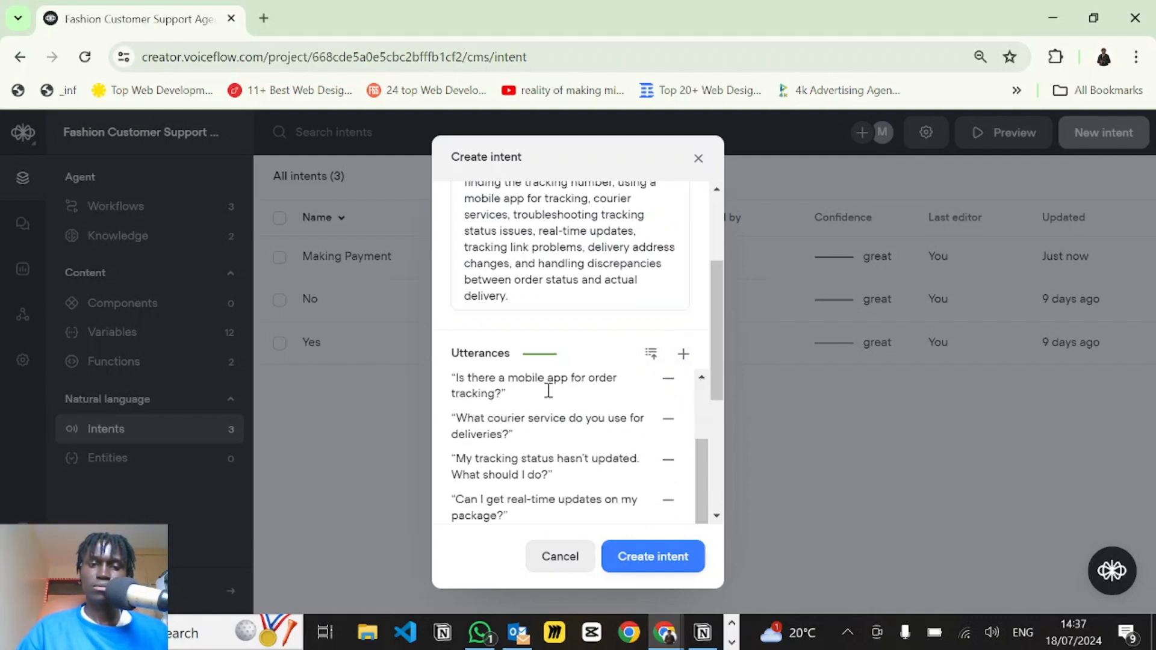
scroll(548, 391, up, 2)
scroll(526, 235, up, 2)
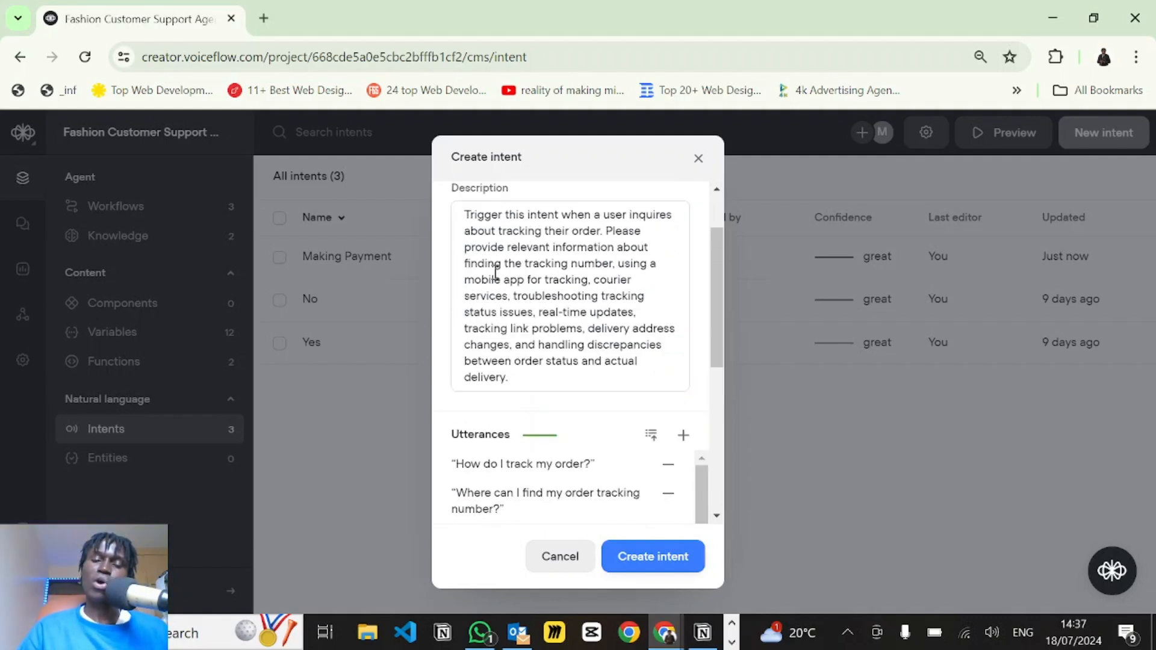
double_click(496, 271)
double_click(549, 295)
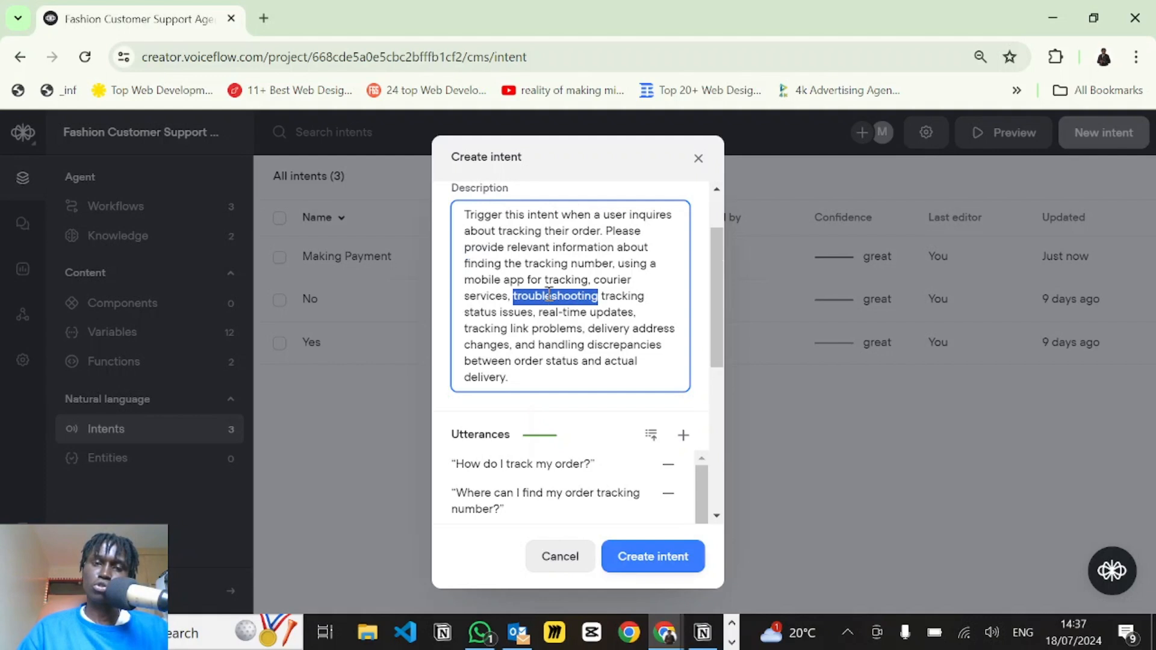
click(550, 296)
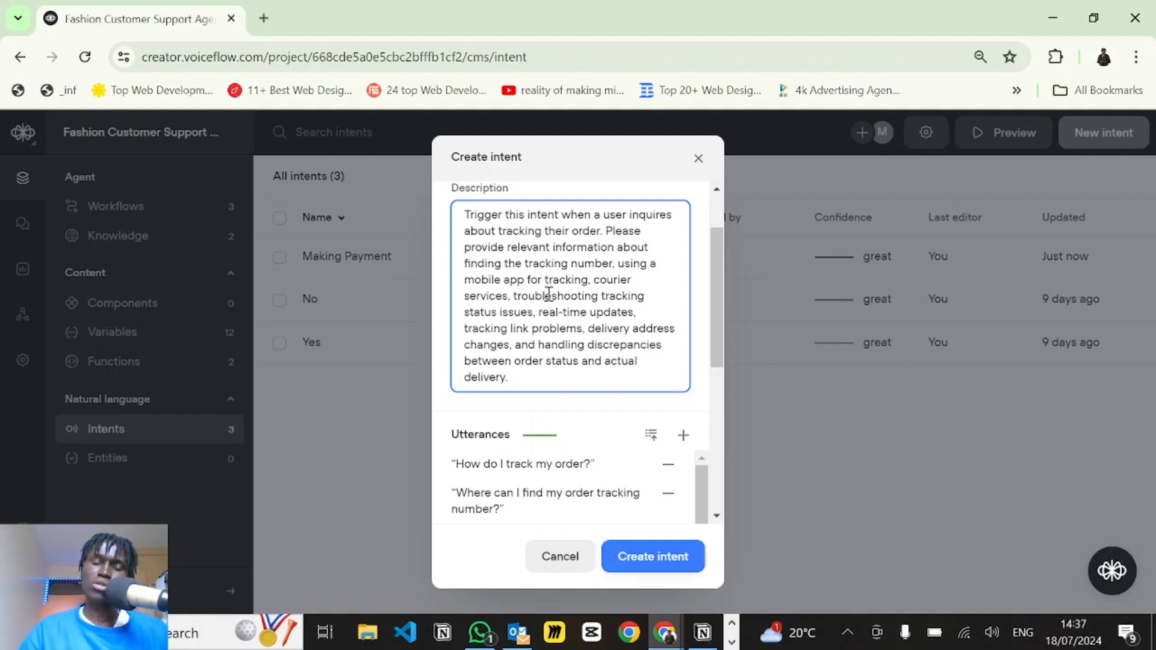
- Create the Tracking Order intent with its utterances and description, and close its details
scroll(583, 306, down, 5)
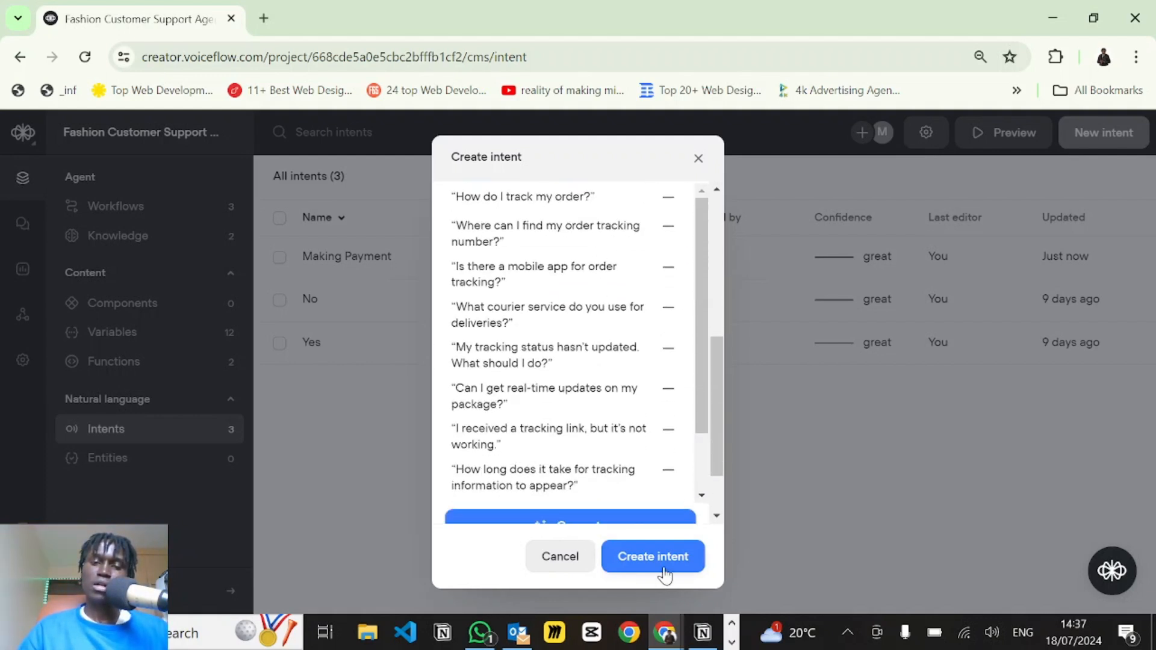
click(649, 560)
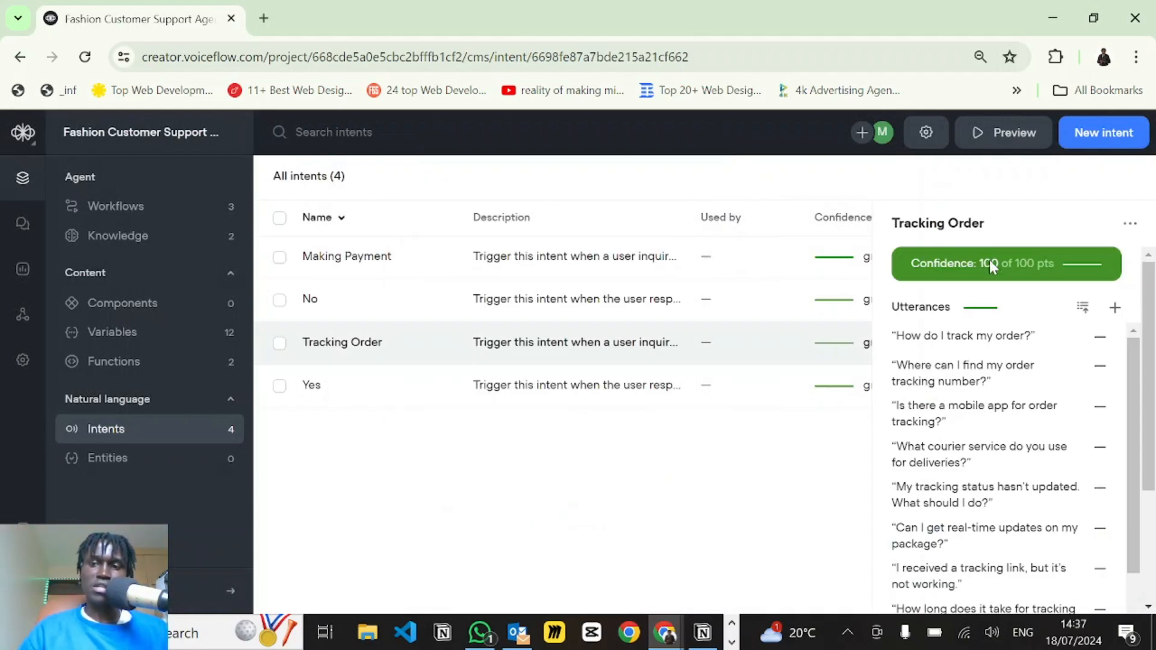
click(581, 505)
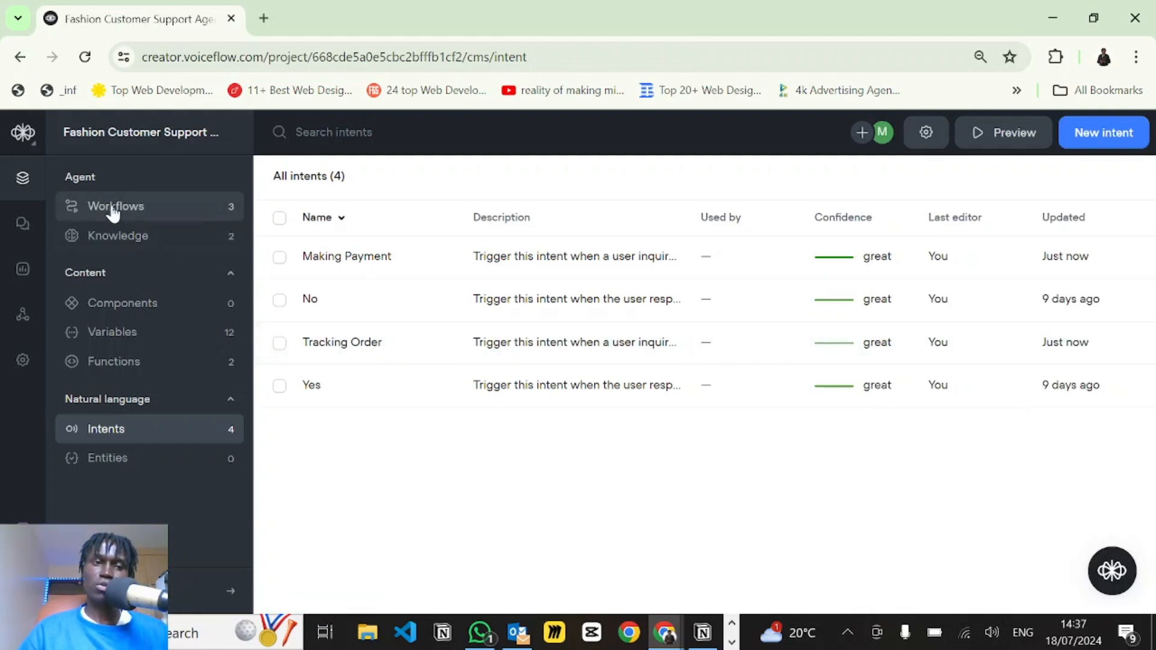
- Open the Home workflow and assign the Making Payment intent to the Choice step's first path
click(113, 213)
click(446, 259)
click(952, 280)
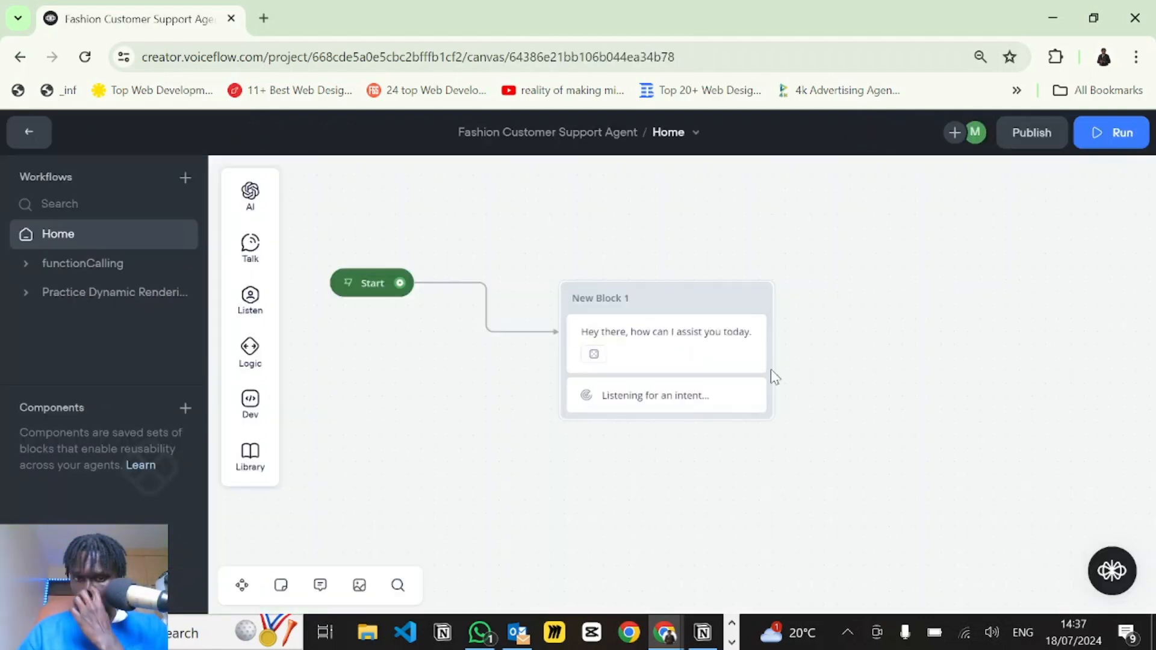
click(688, 408)
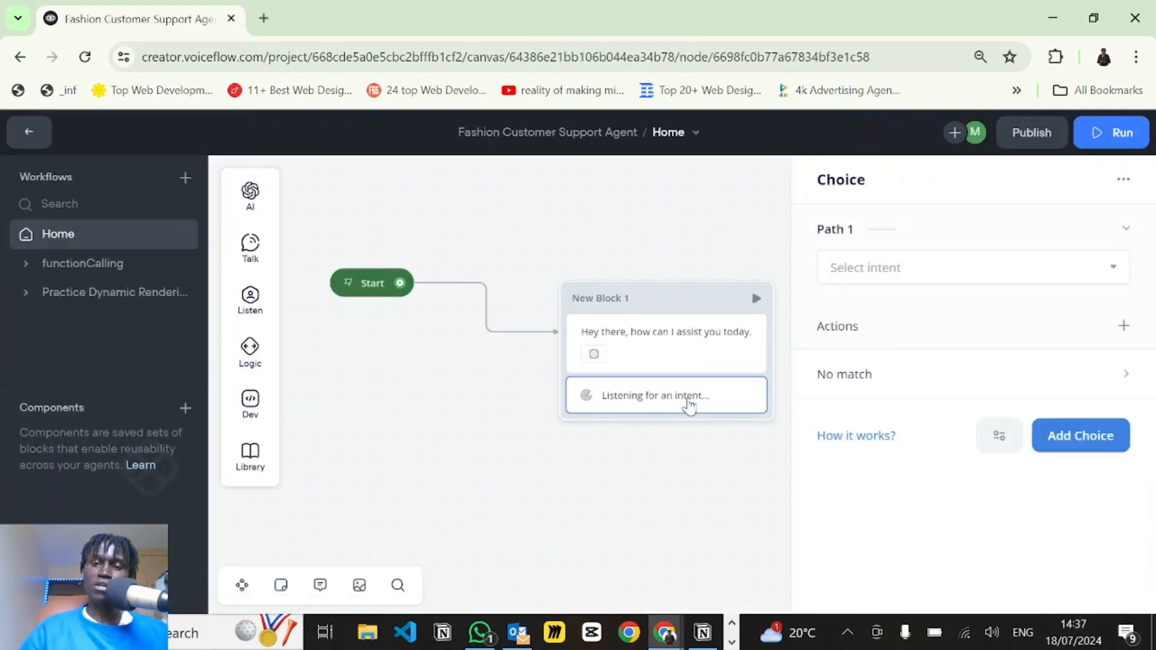
click(859, 268)
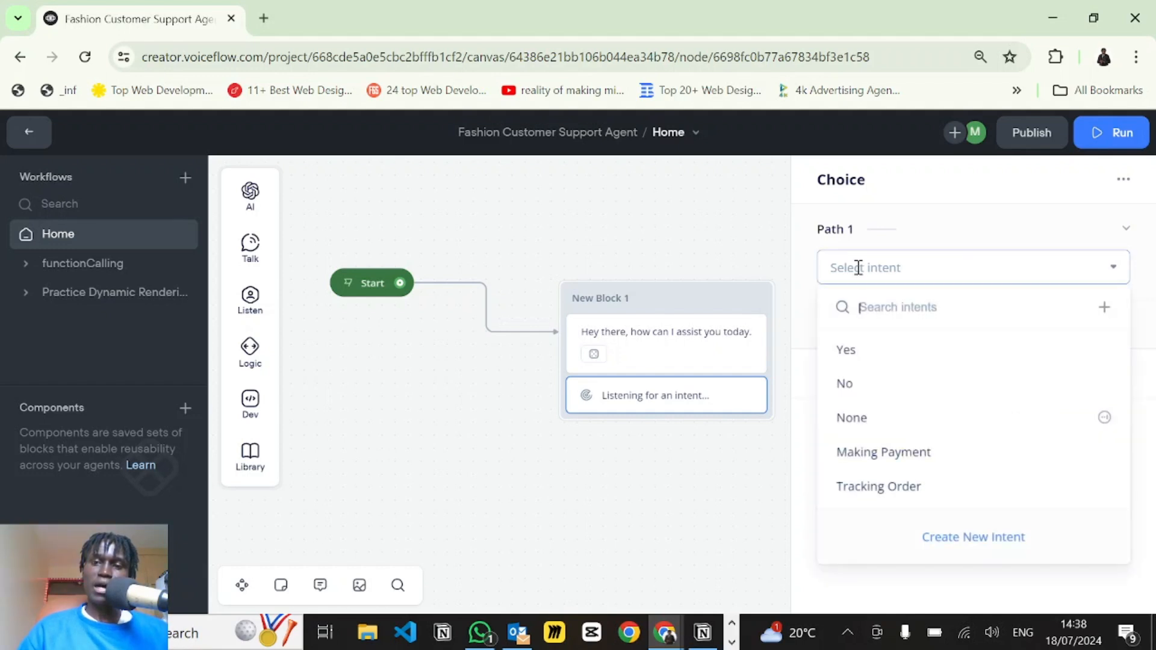
click(880, 452)
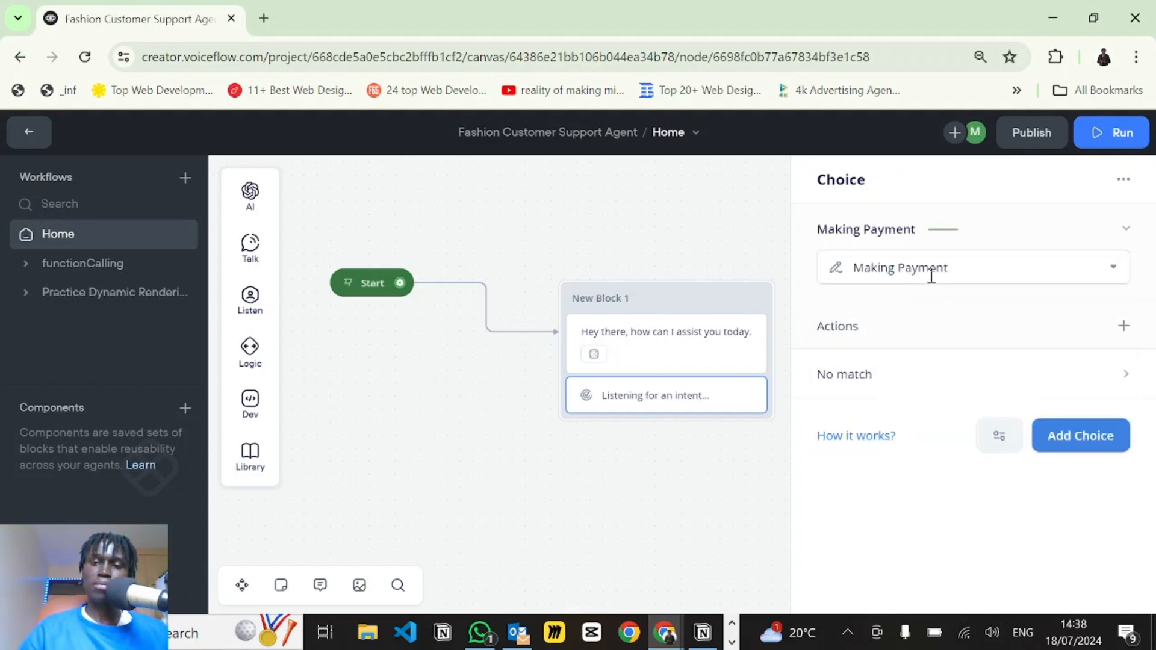
- Add a second path to the Choice step and assign it the Tracking Order intent
click(1067, 425)
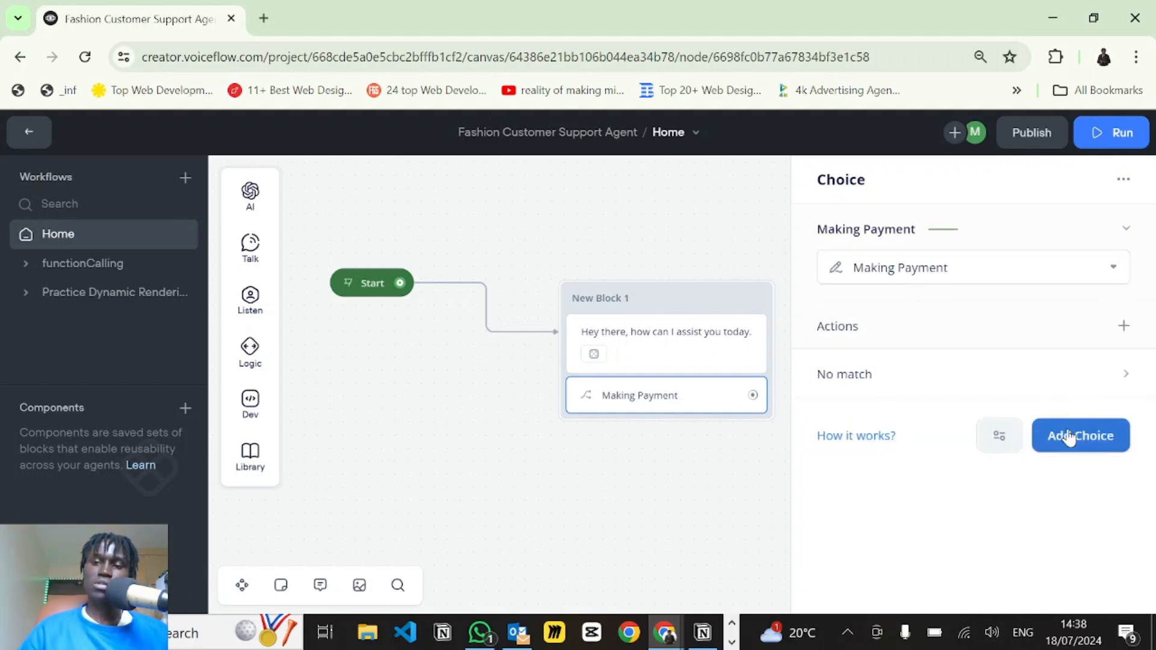
click(873, 416)
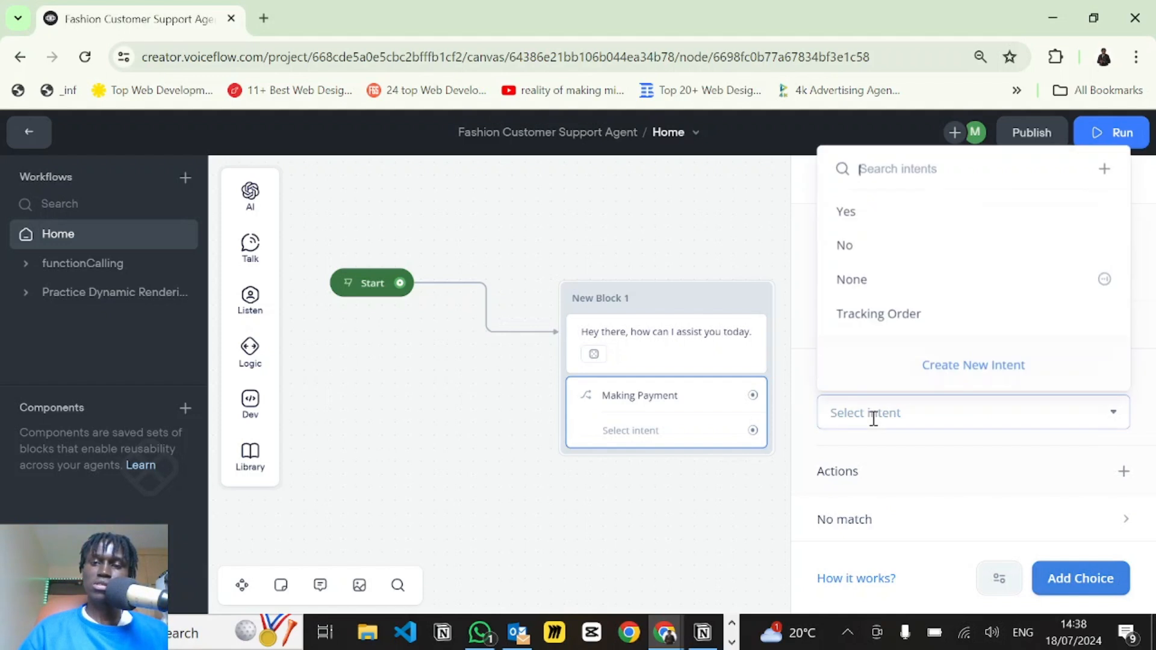
click(876, 314)
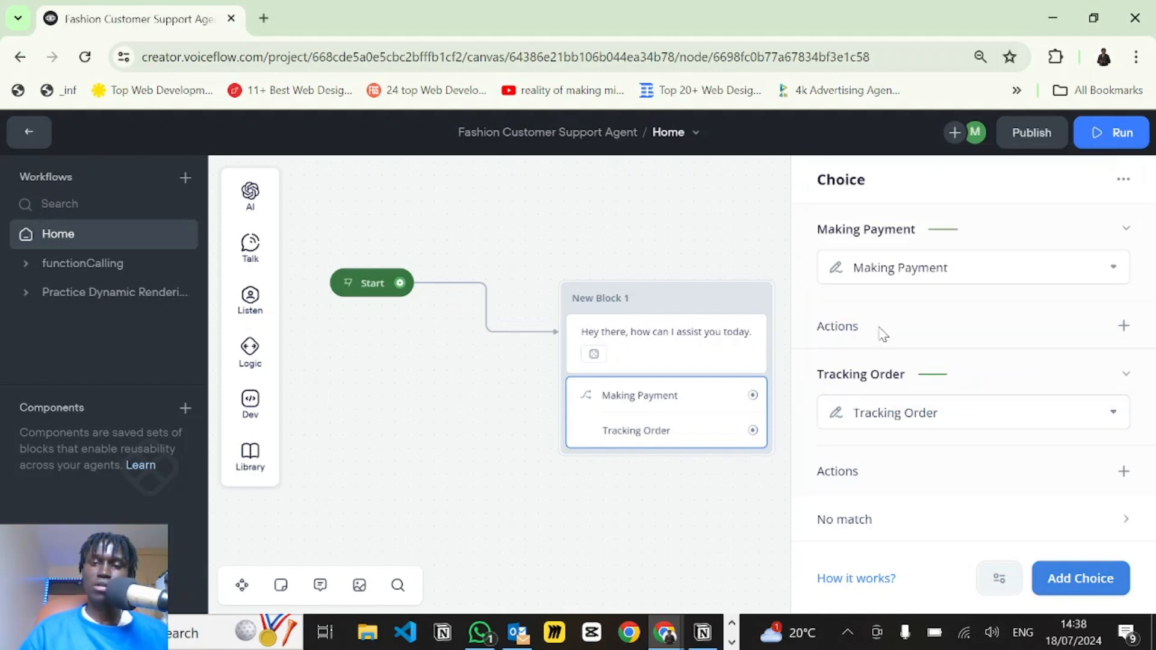
- Add a No match path to the Choice step
click(906, 531)
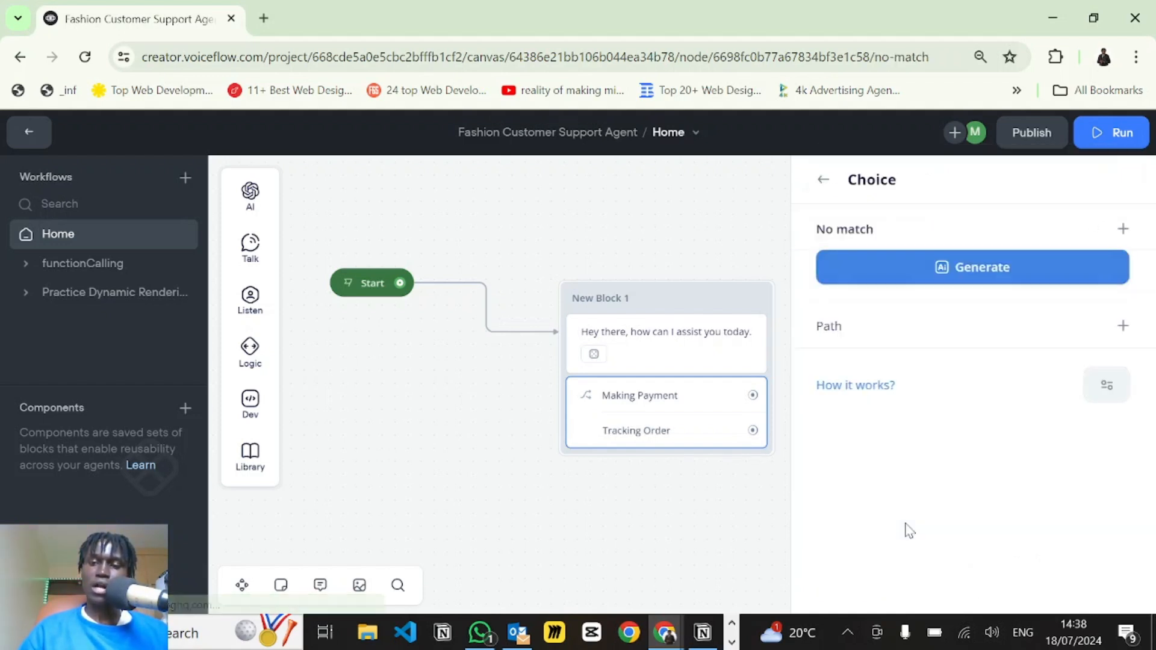
click(1124, 326)
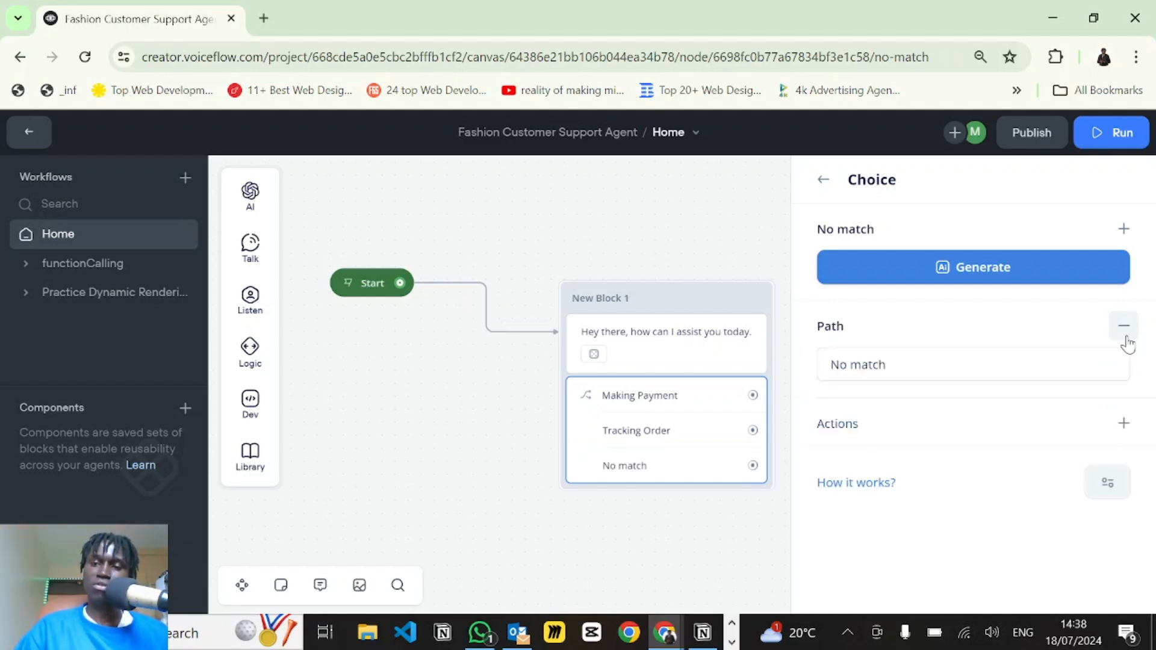
click(645, 499)
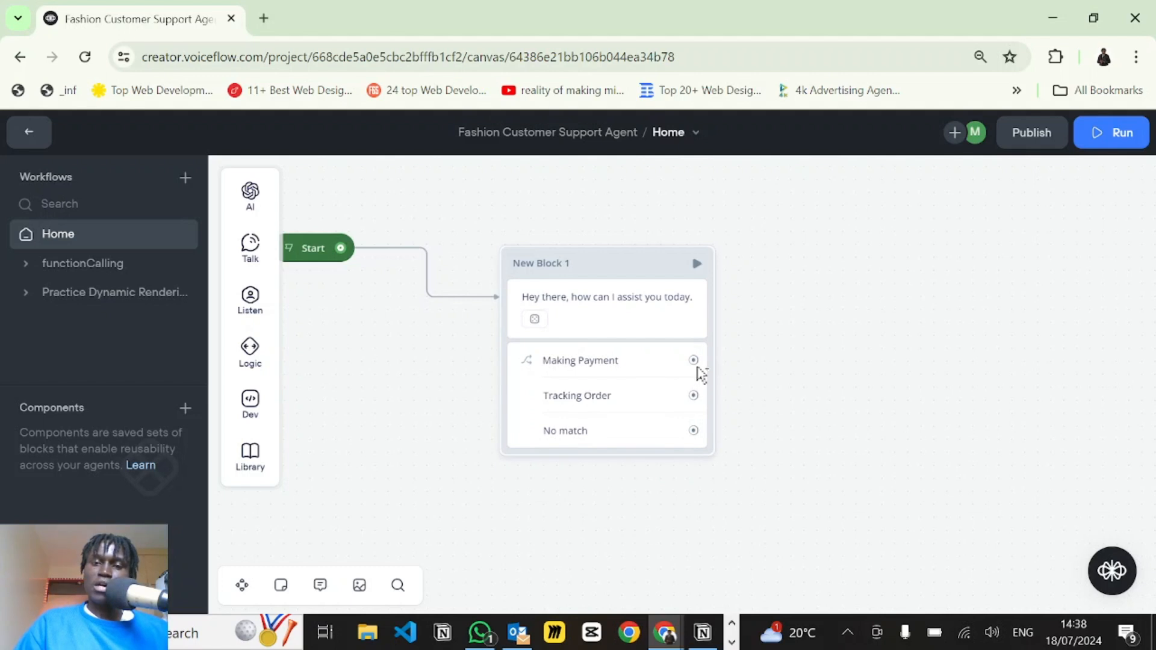
- Attach a text block reading "You want to make a payment" to the Making Payment path and link it back to the Choice step
drag(695, 360, 823, 314)
mouse_move(950, 372)
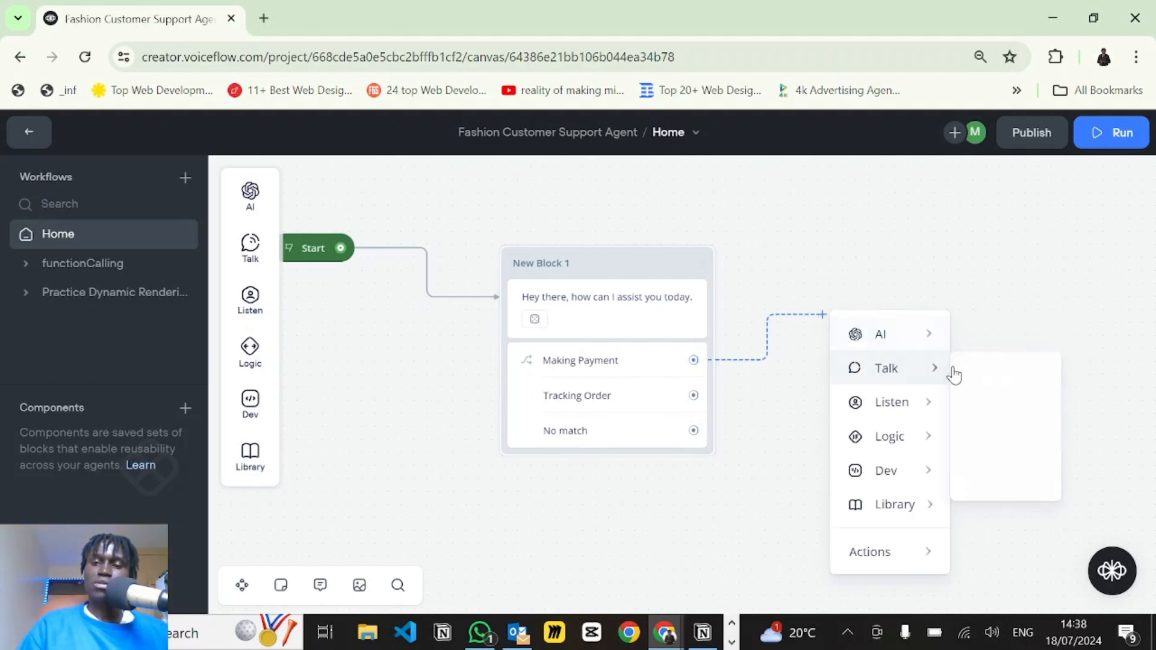
click(995, 375)
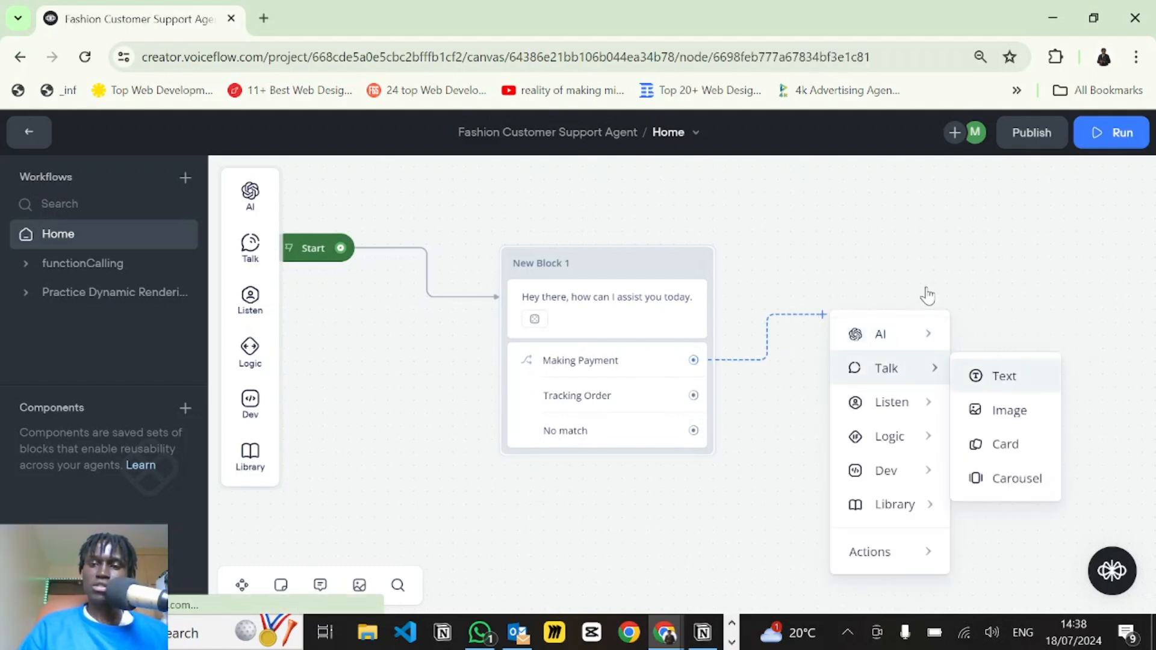
click(868, 268)
text(You want to make a payment)
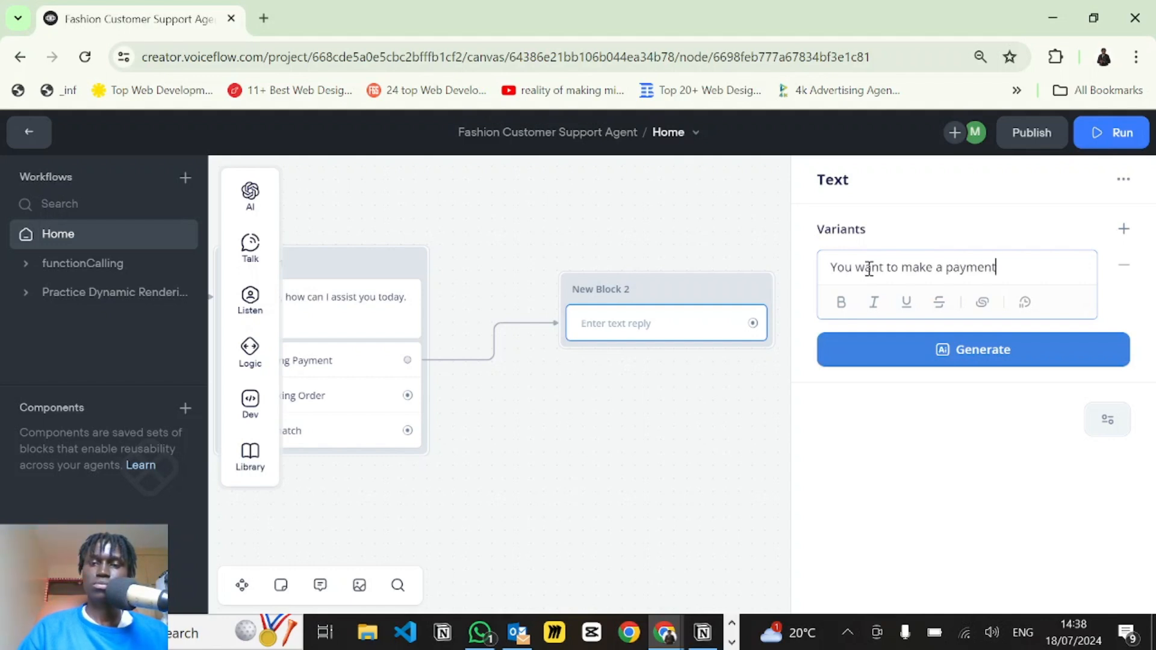
click(663, 413)
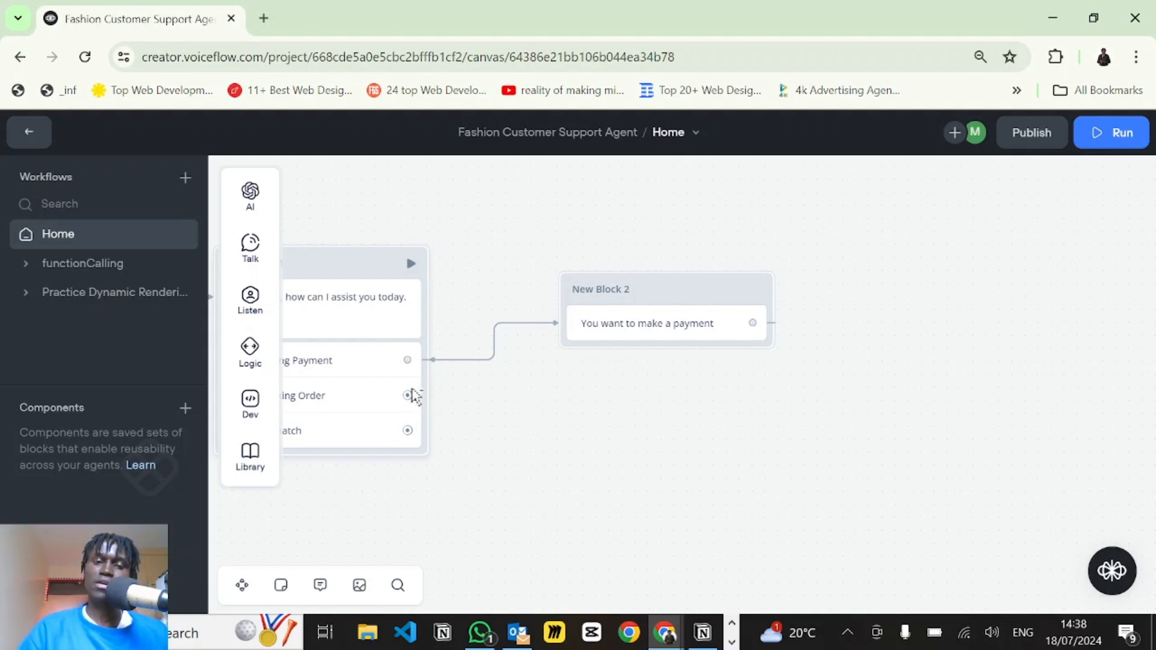
- Attach a text block reading "Whats your order number." to the Tracking Order path
drag(409, 396, 563, 410)
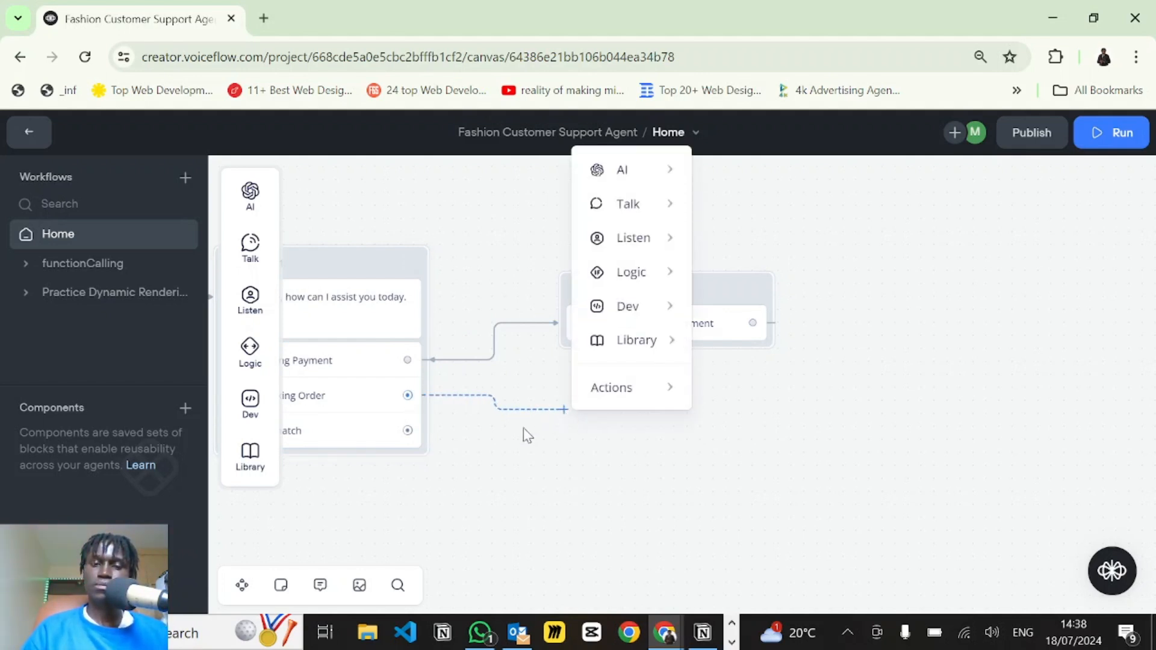
mouse_move(667, 212)
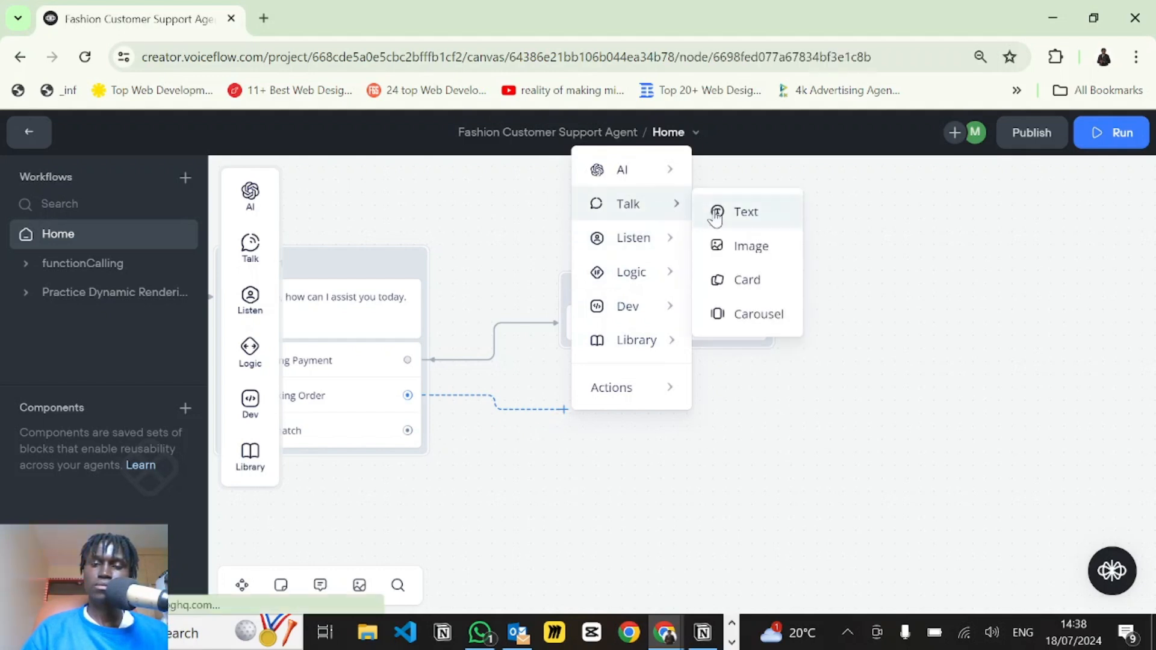
click(715, 216)
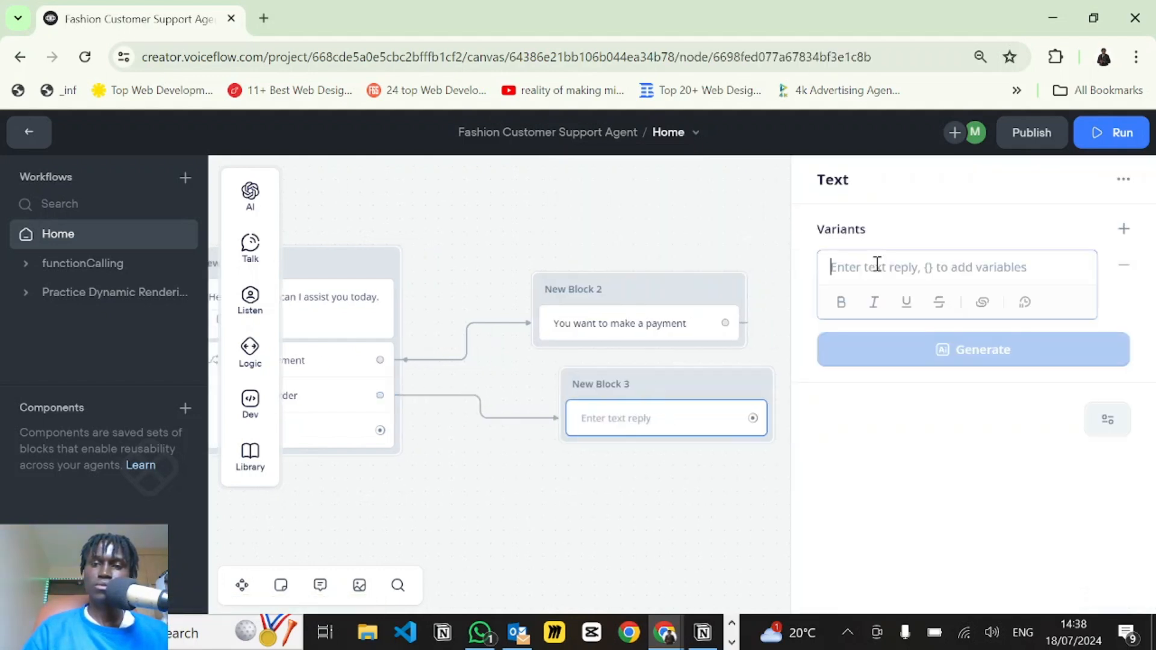
text(W)
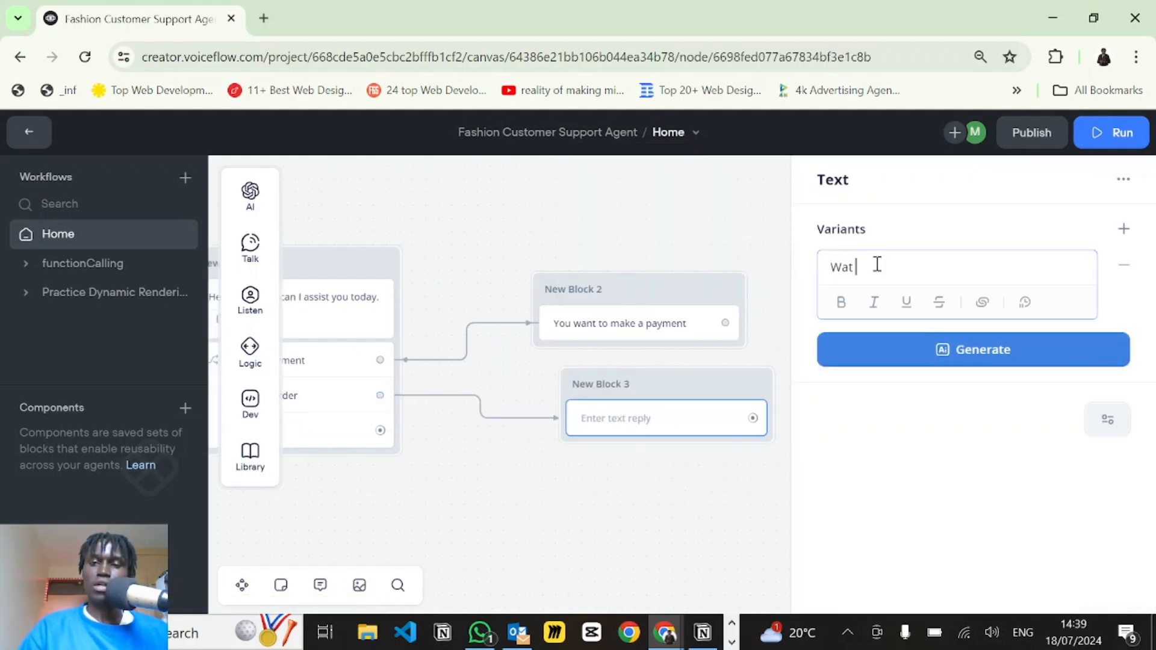
text(hats your order number.)
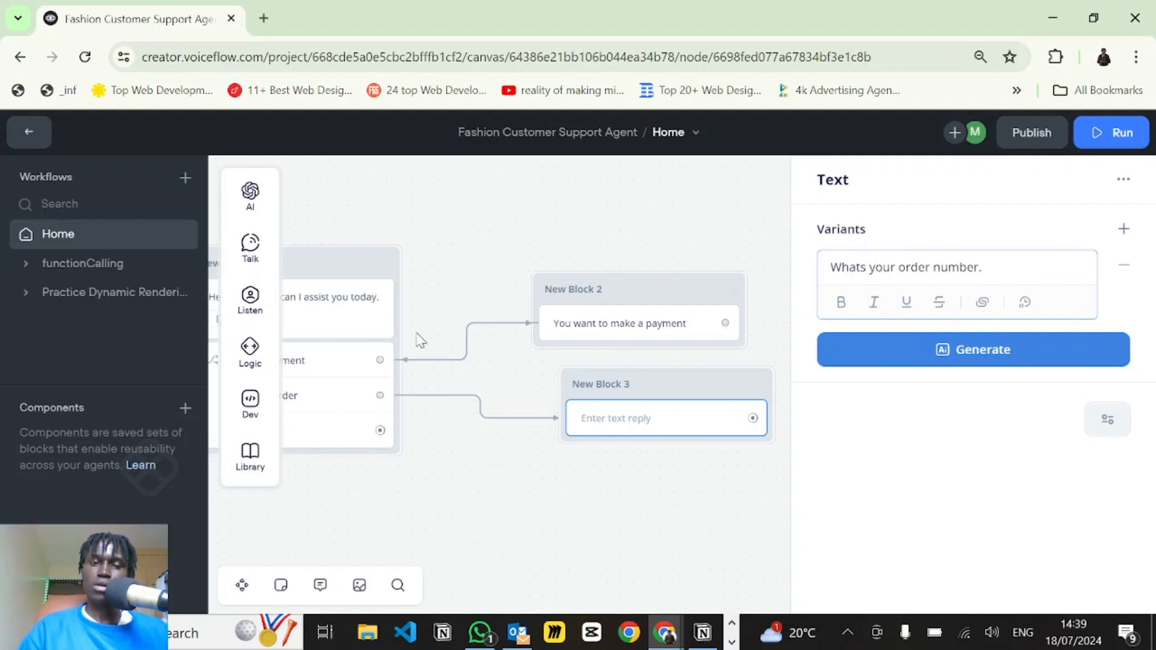
- Add a Capture step below the order number question in the same block
mouse_move(255, 301)
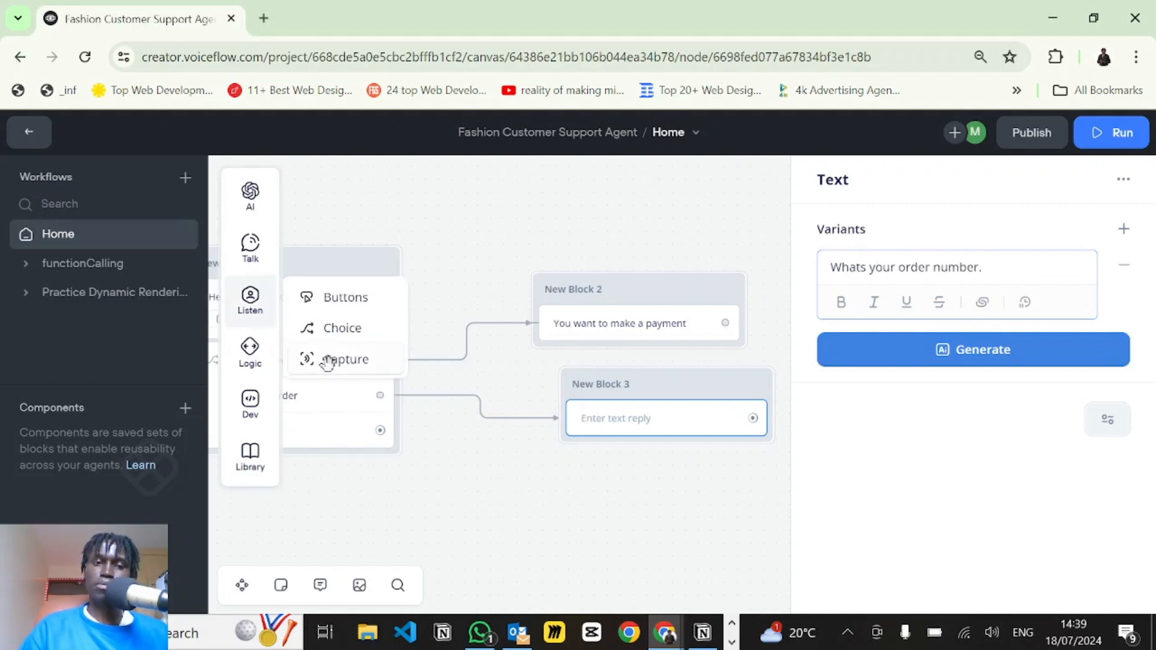
drag(327, 363, 619, 447)
click(711, 509)
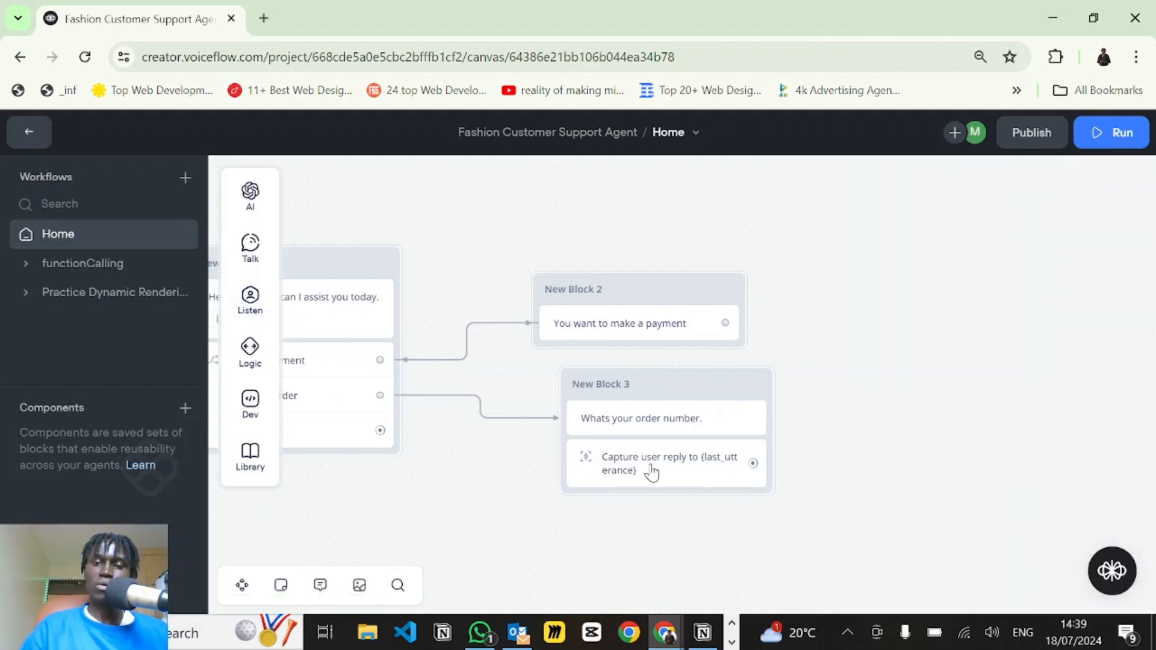
- Attach a text block to the Capture step reading "Your order number is: {last_utterance}", using the last_utterance variable
drag(753, 463, 828, 502)
mouse_move(954, 297)
click(1012, 294)
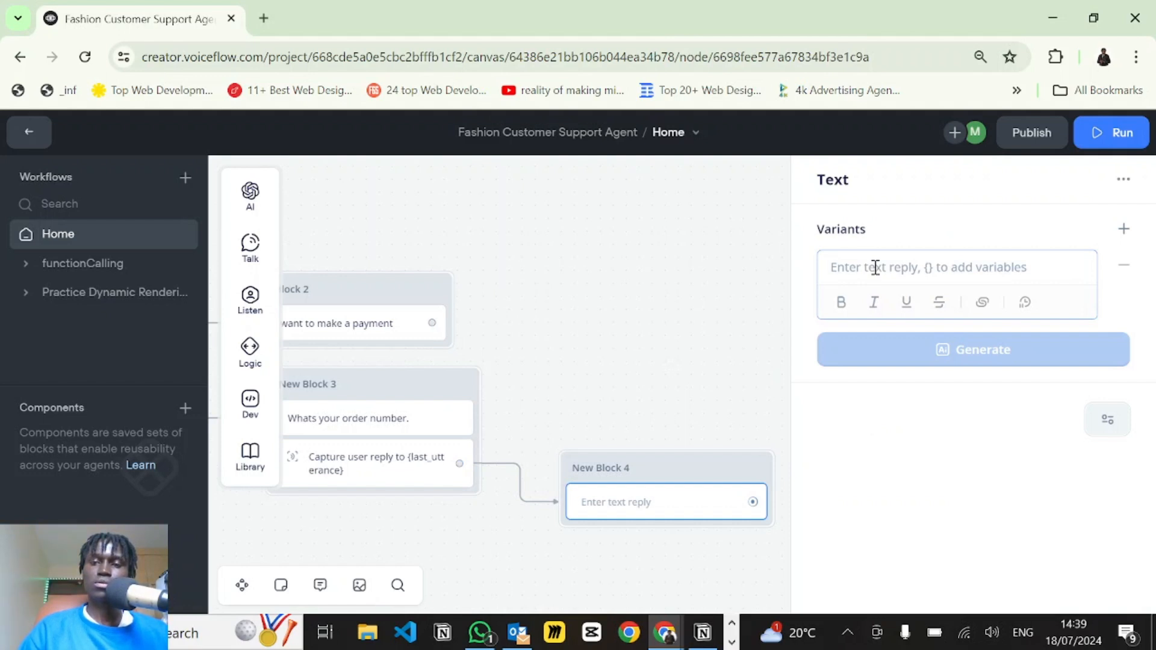
text(Your order number is: {las)
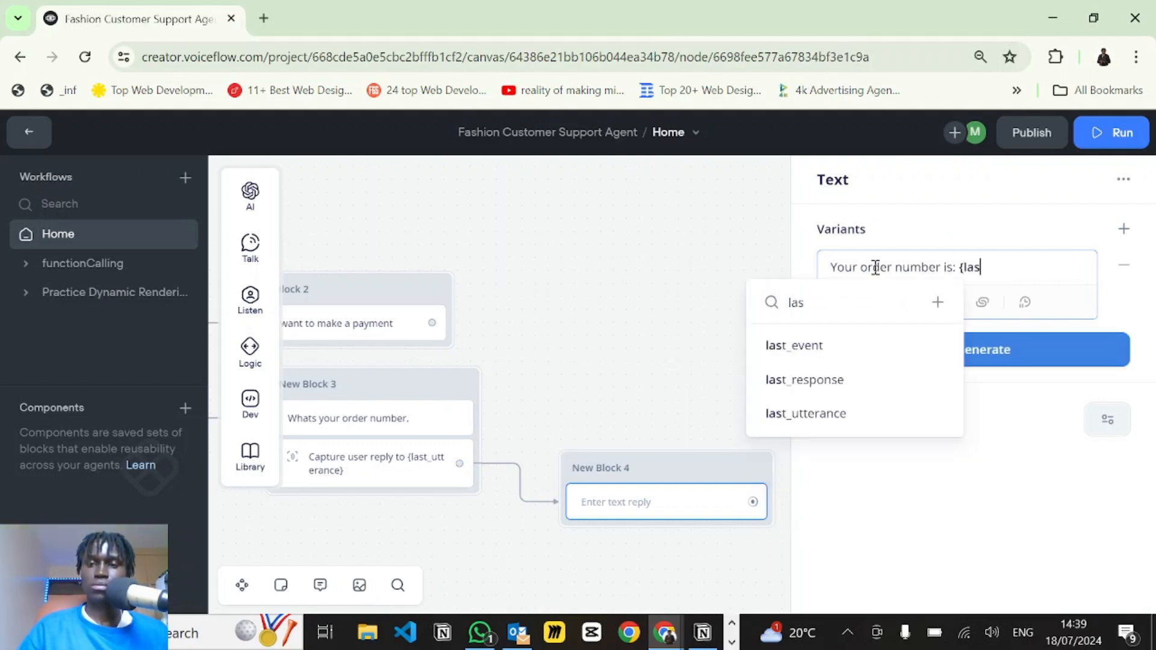
key(Down)
key(Down)
key(Down)
key(Return)
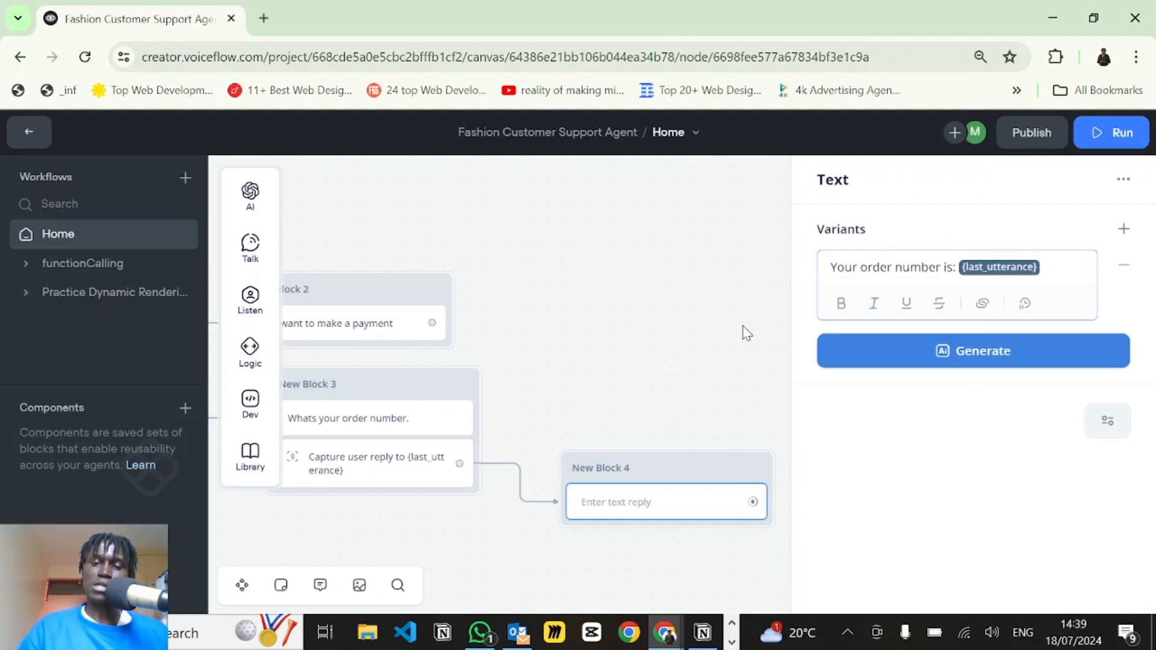
click(667, 343)
- Attach a Response AI block to the No match path, checking the Knowledge Base option but keeping AI Model as its data source
drag(578, 326, 745, 234)
drag(562, 467, 735, 442)
drag(470, 293, 637, 520)
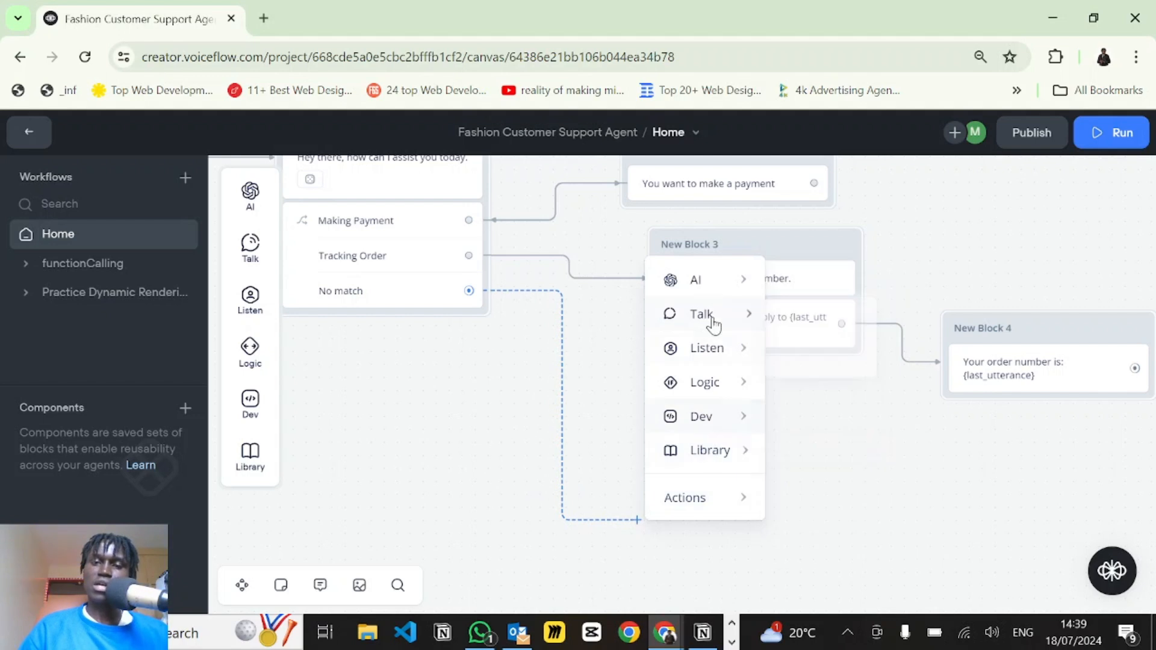
mouse_move(717, 282)
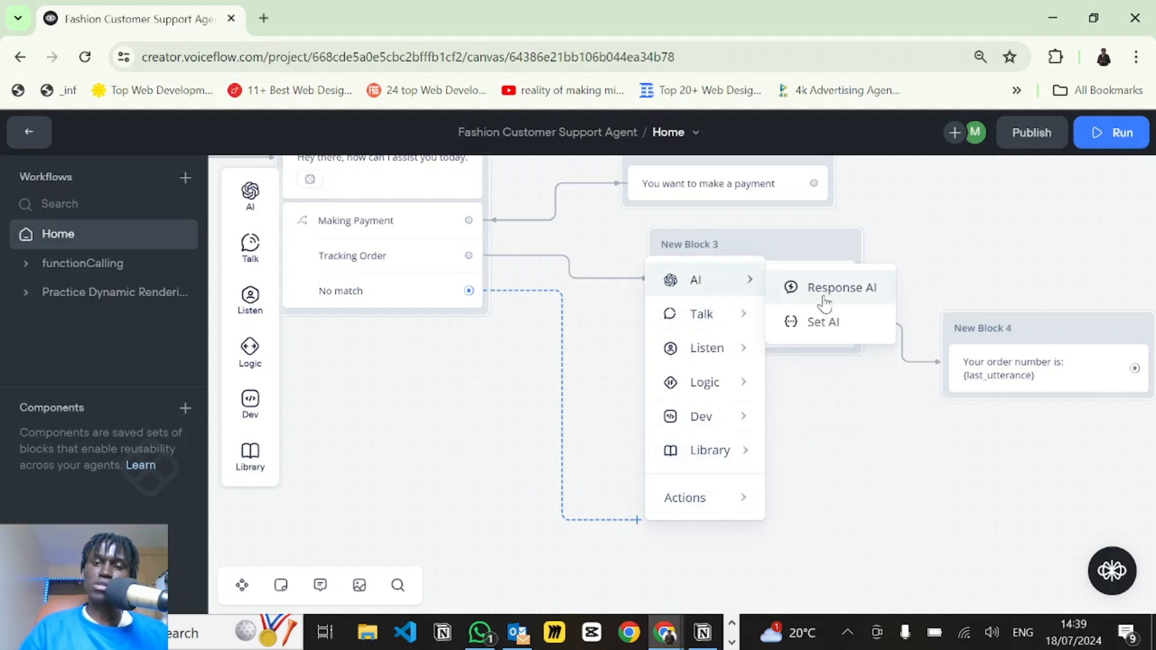
click(824, 298)
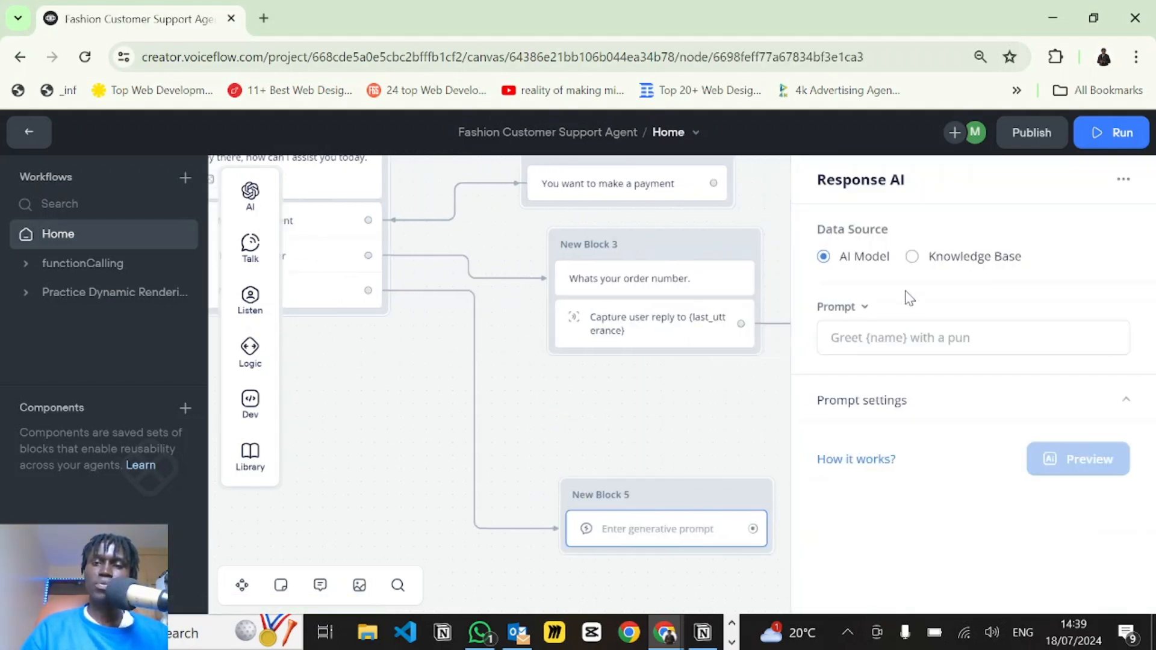
click(912, 259)
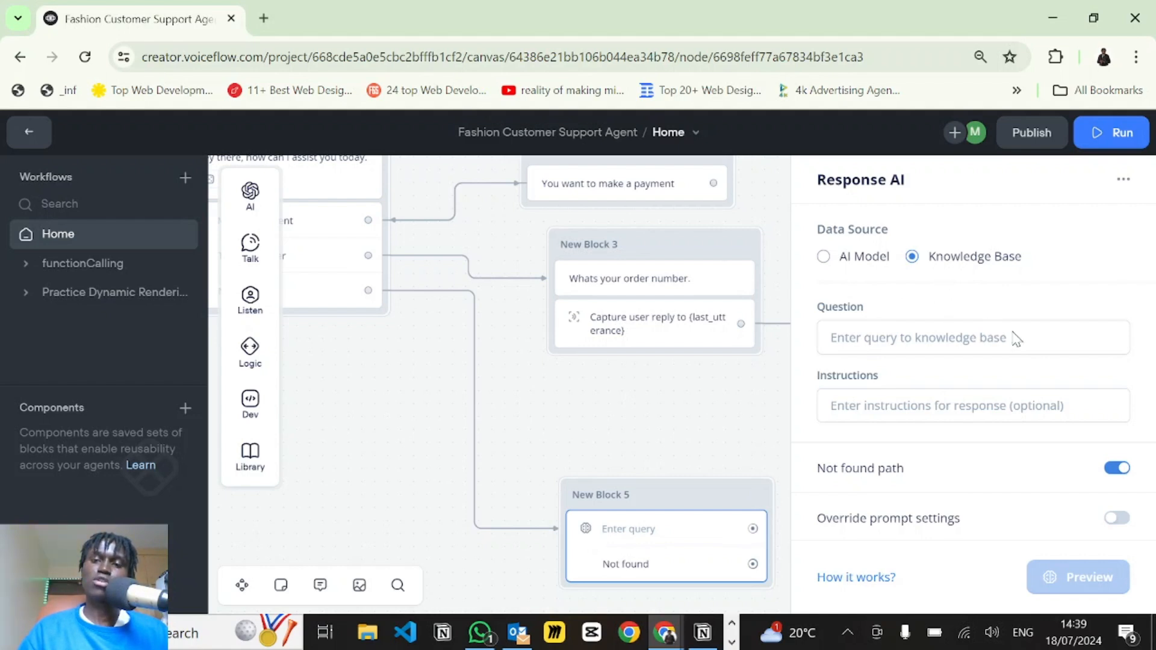
click(824, 257)
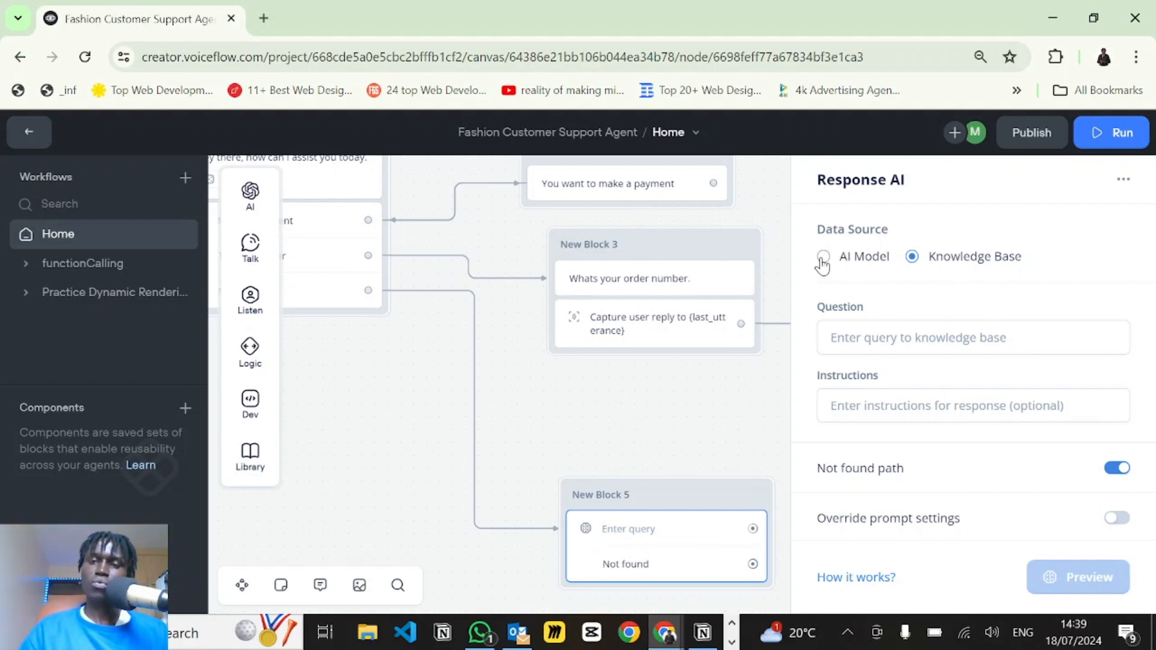
click(672, 463)
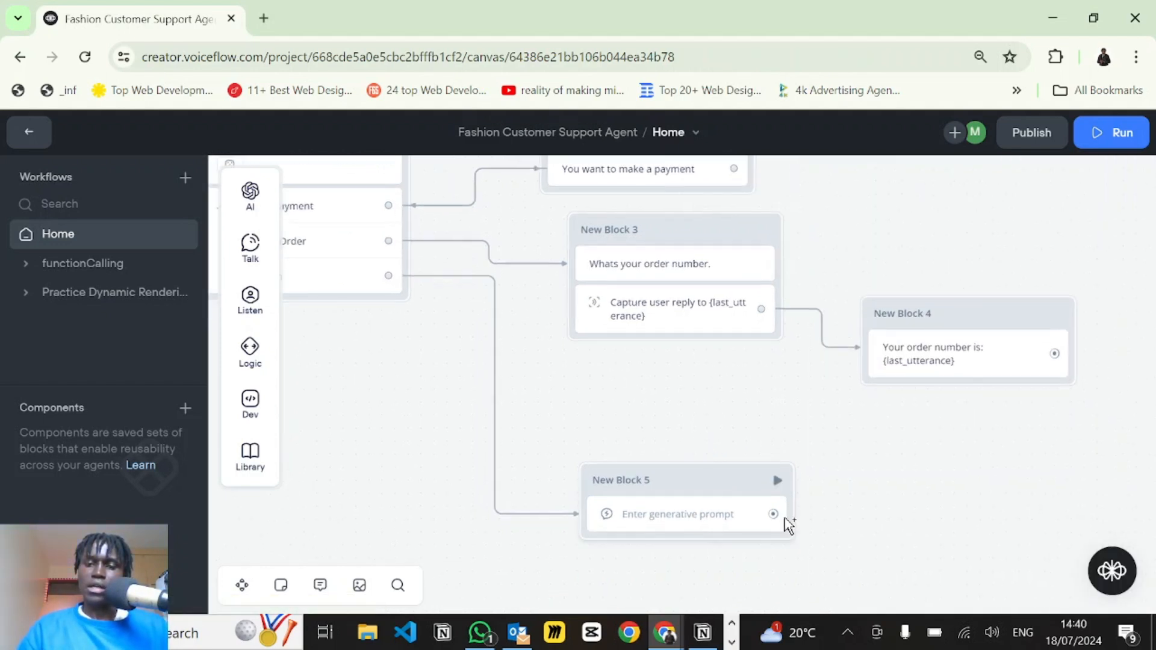
- Connect the Response AI block and the order number reply block back to the Choice step
drag(773, 515, 380, 217)
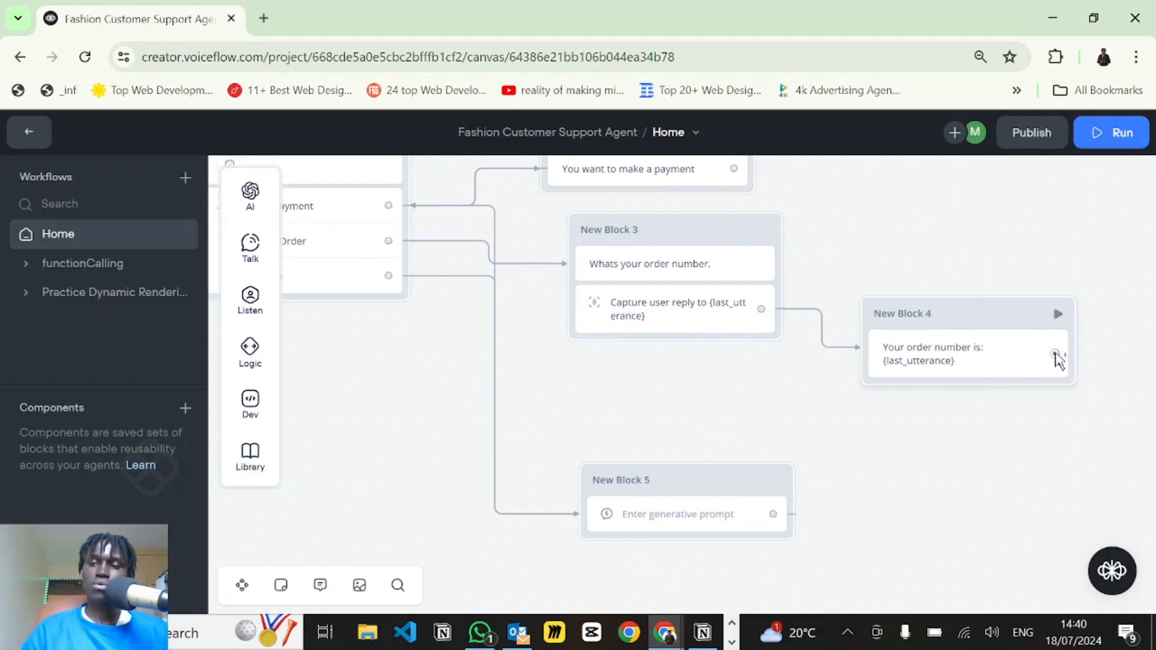
drag(1055, 356, 393, 206)
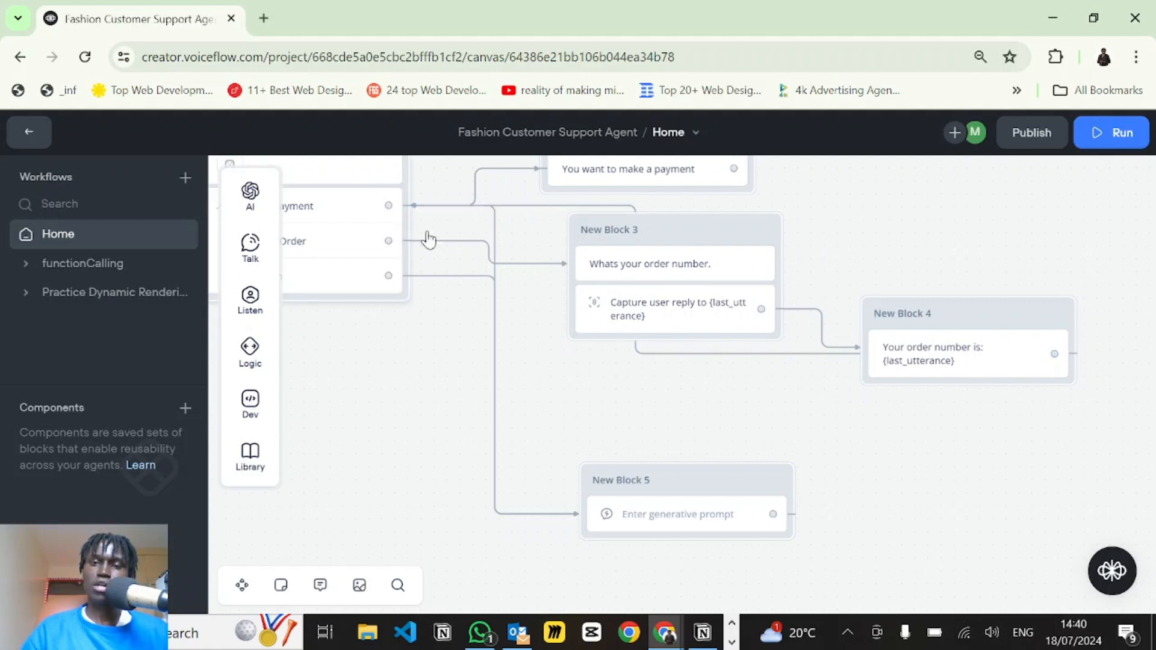
- Run the prototype from the Start block and train the agent with its changed intents
drag(676, 413, 883, 439)
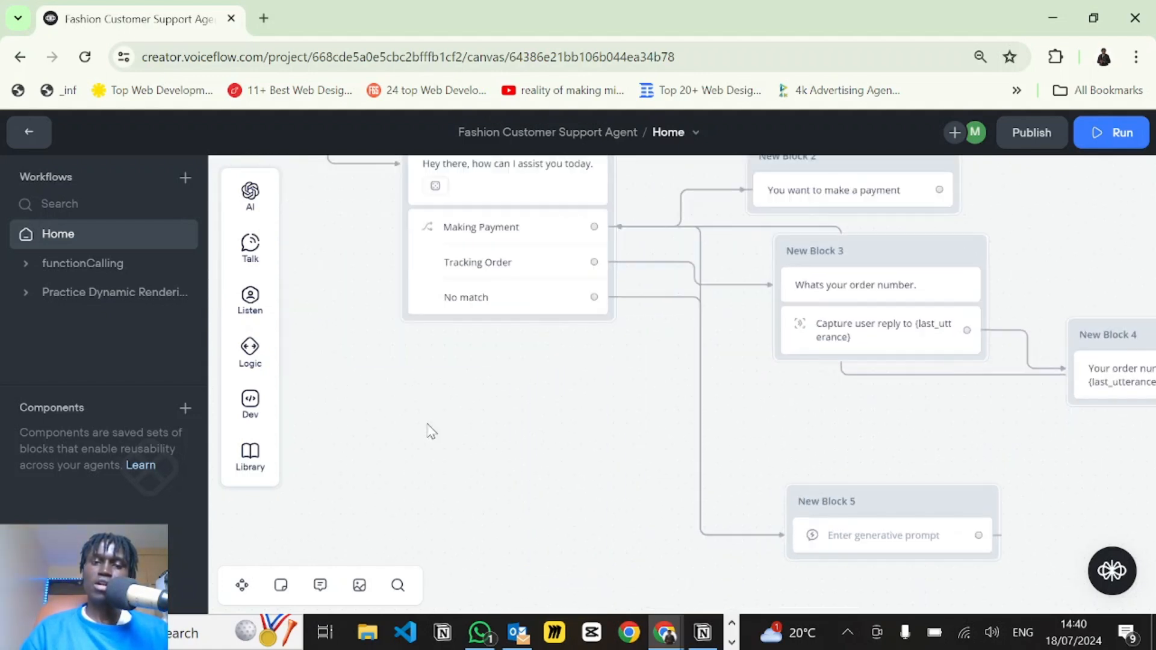
drag(428, 431, 692, 529)
drag(662, 483, 697, 540)
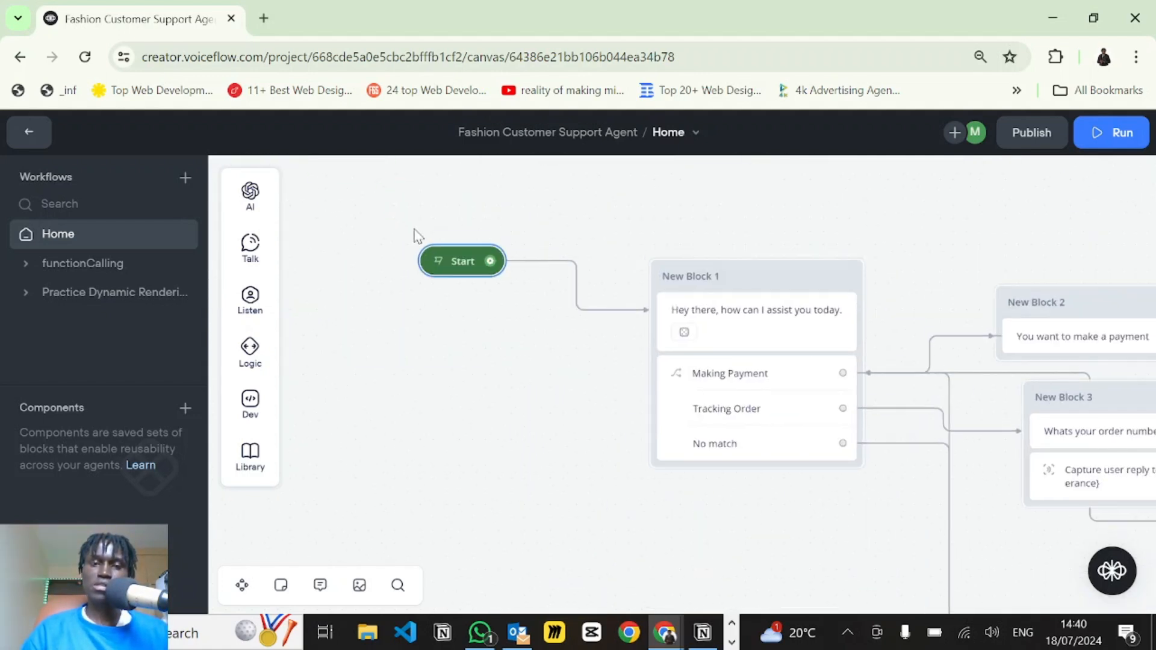
click(438, 265)
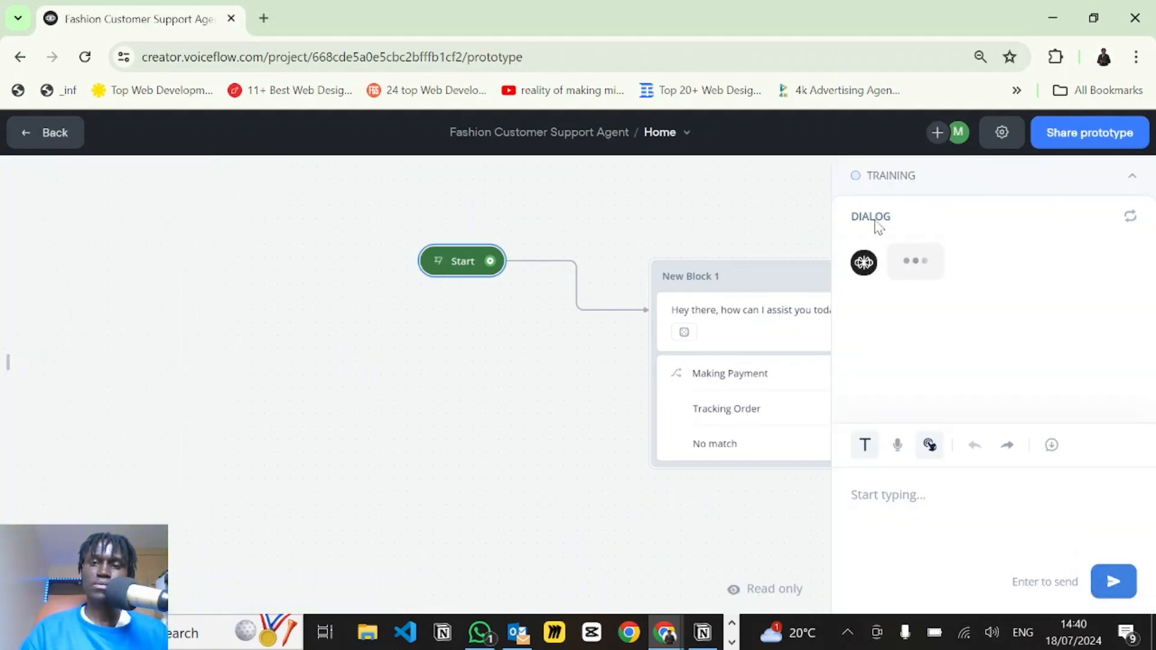
click(865, 180)
click(866, 180)
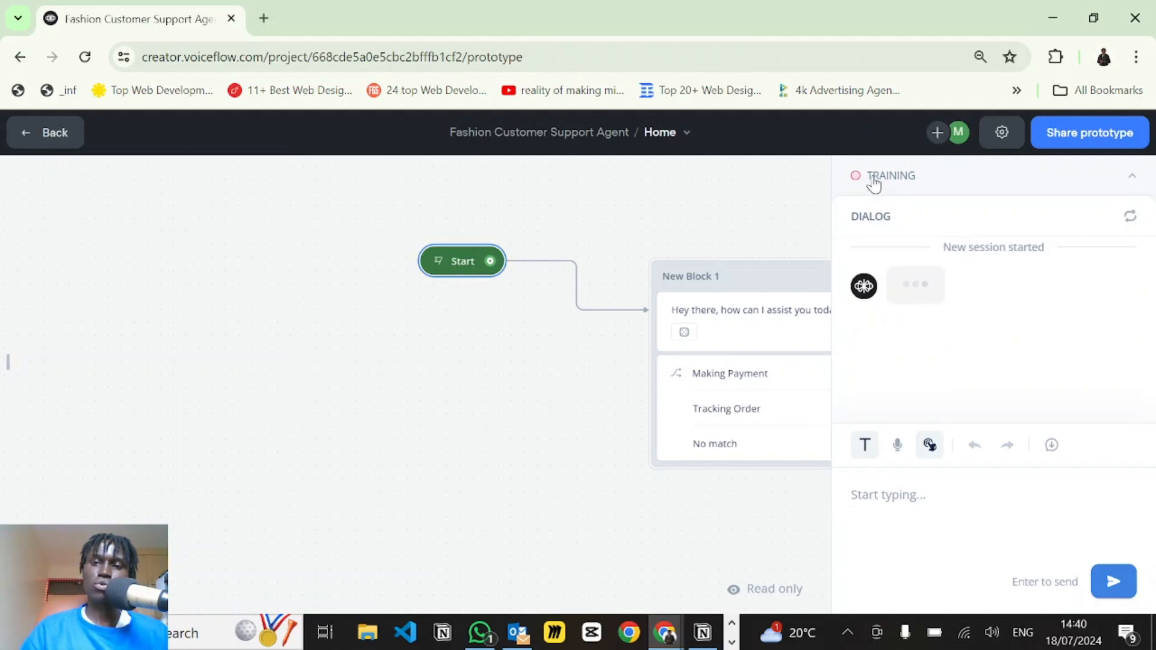
click(873, 179)
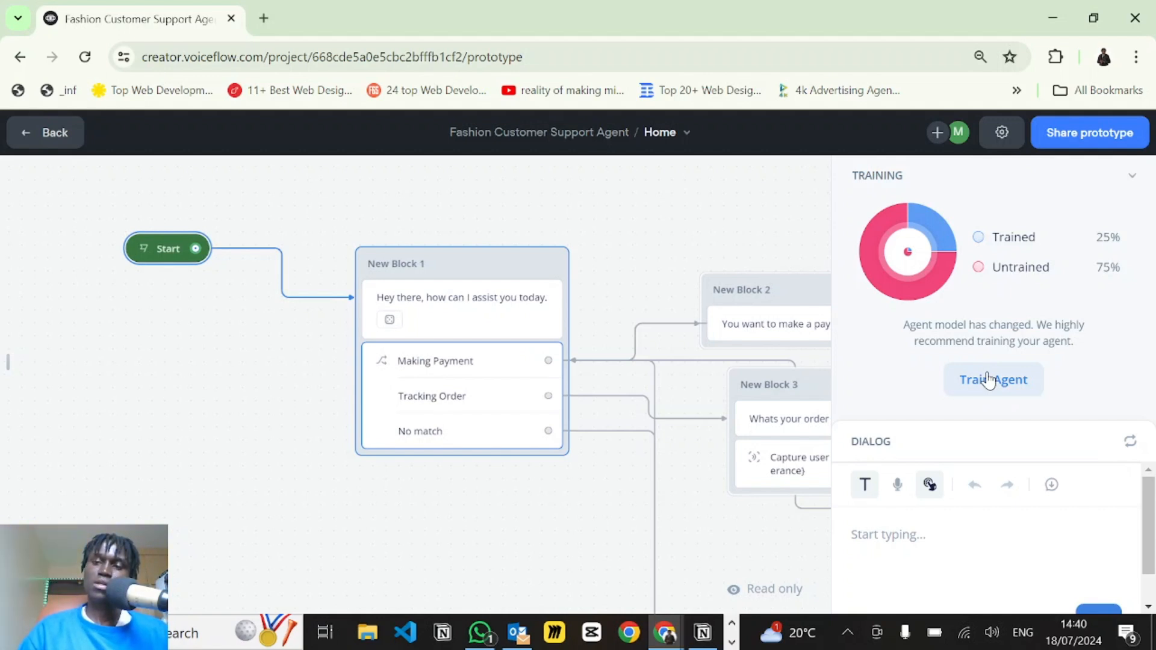
click(988, 380)
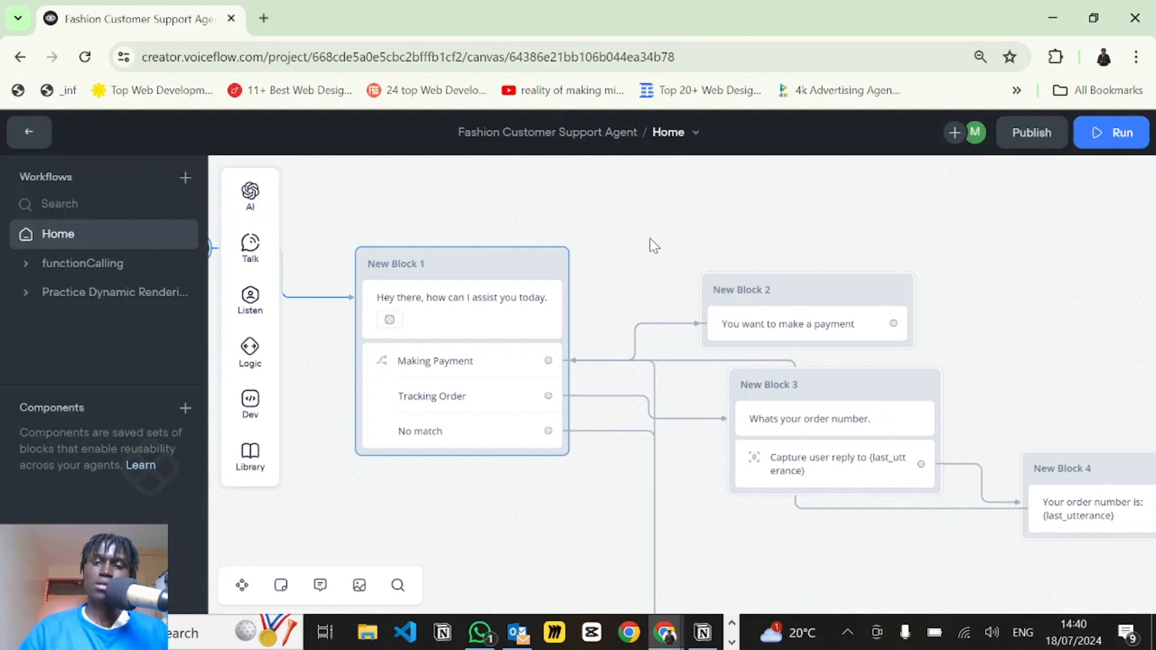
- Rerun the prototype from the Start block to check its greeting, and return to the canvas
scroll(551, 222, left, 5)
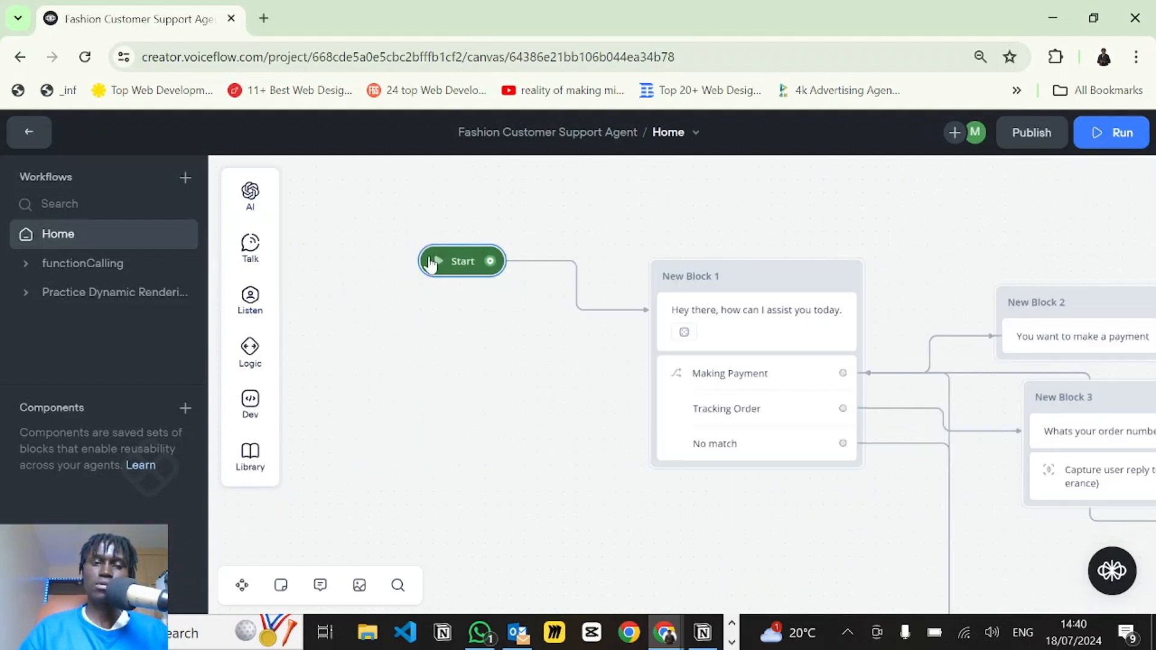
click(436, 263)
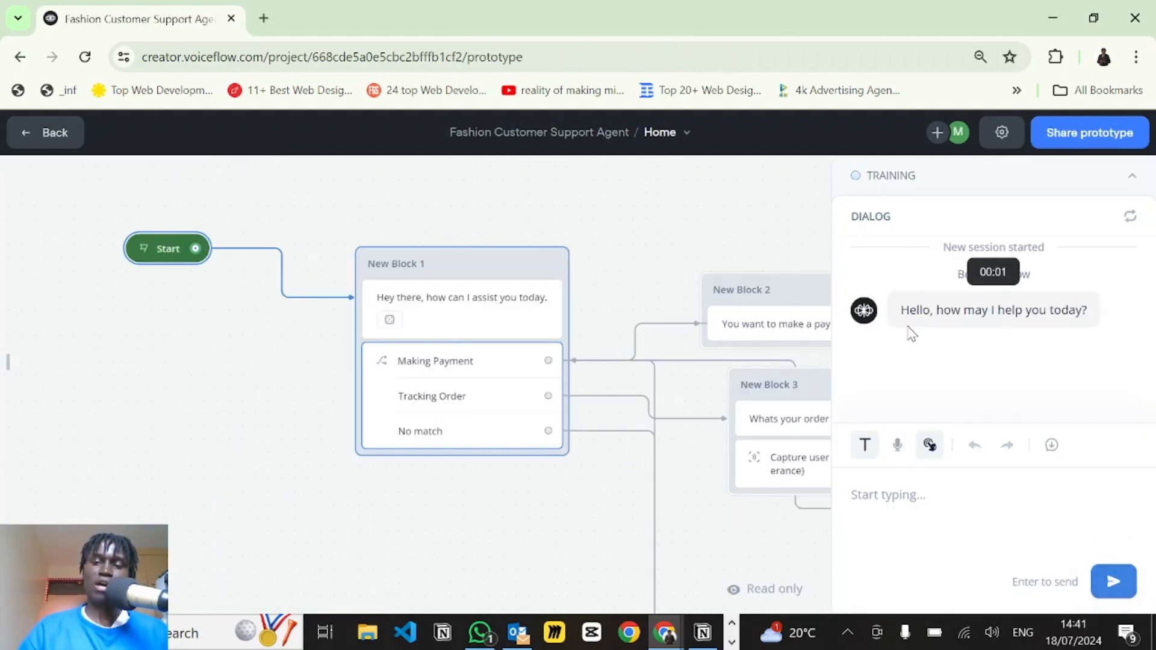
key(Escape)
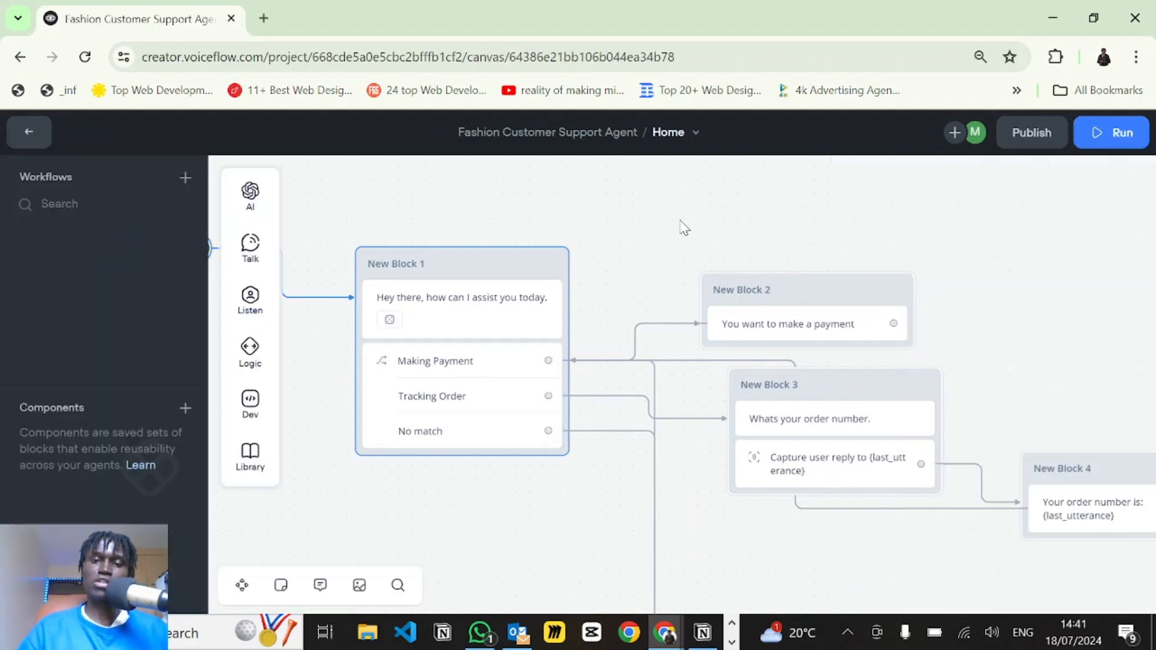
drag(621, 223, 744, 235)
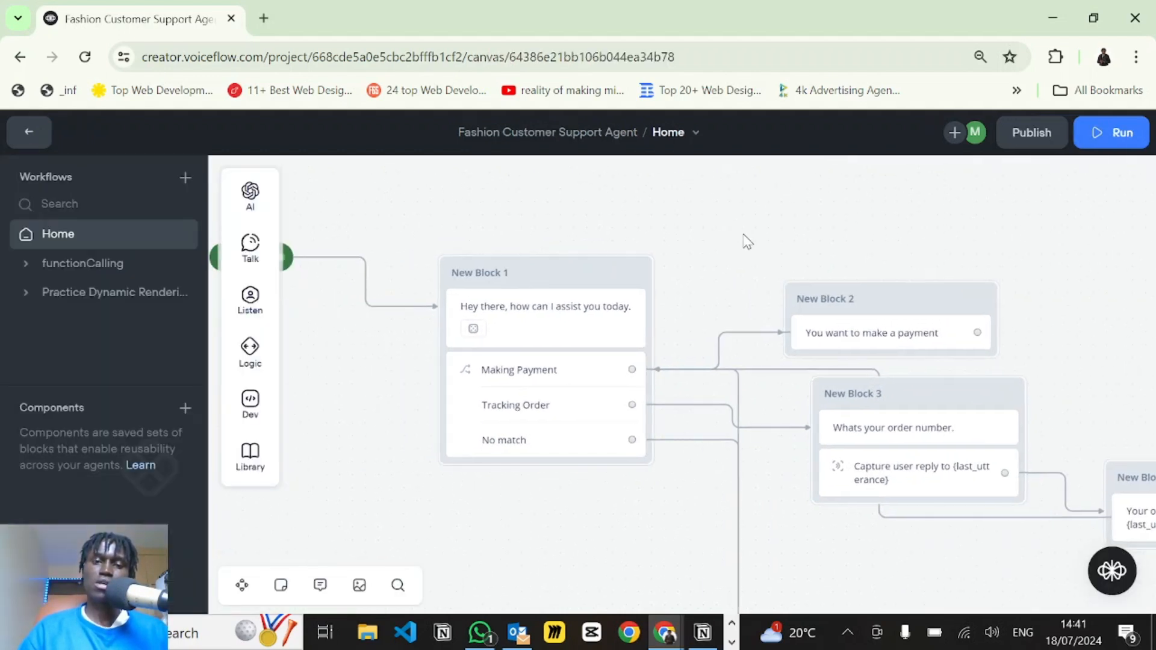
- Save the agent's intent classification settings with Large language model (LLM) as the method and GPT-3.5 Turbo as the AI model
click(25, 133)
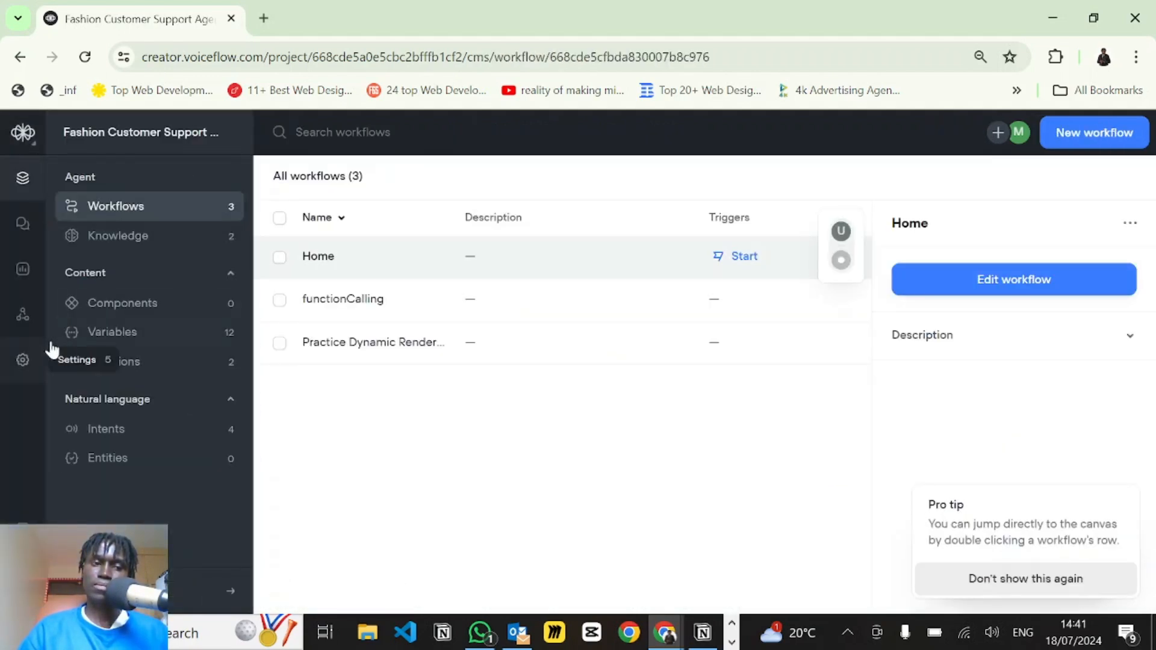
click(97, 442)
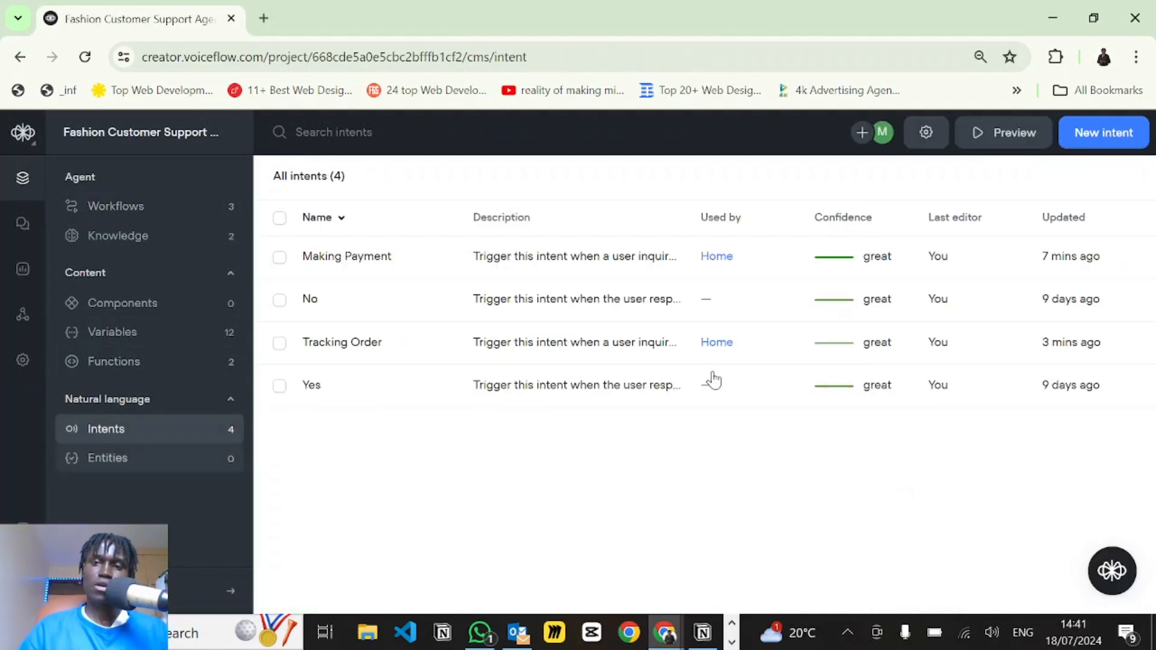
click(930, 143)
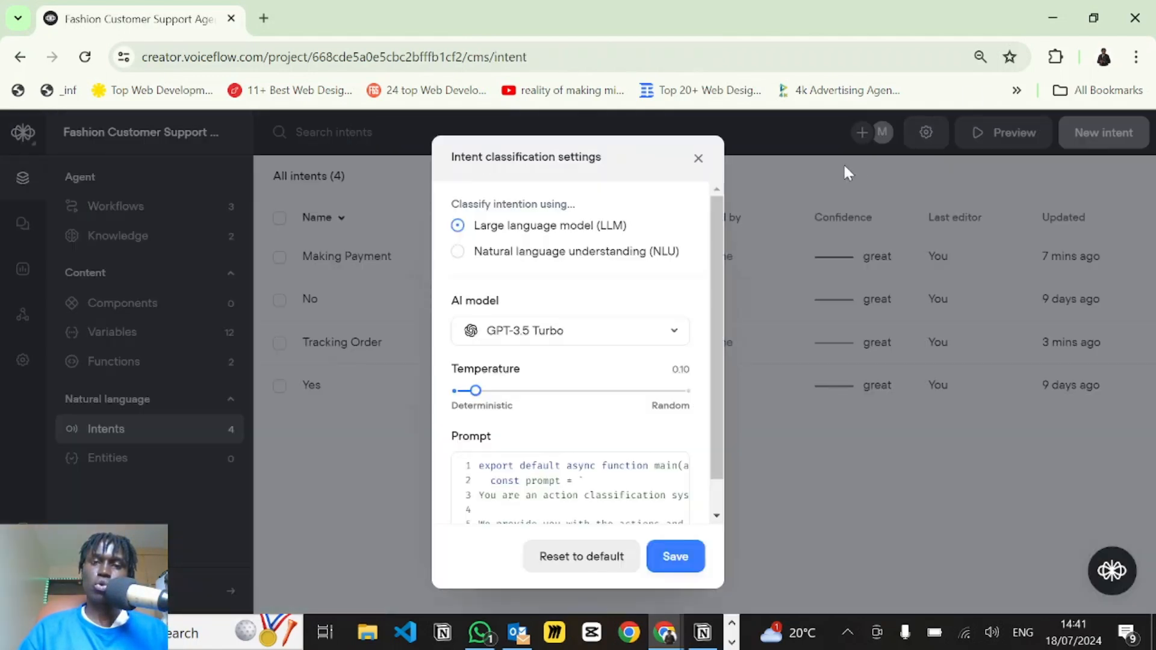
click(492, 256)
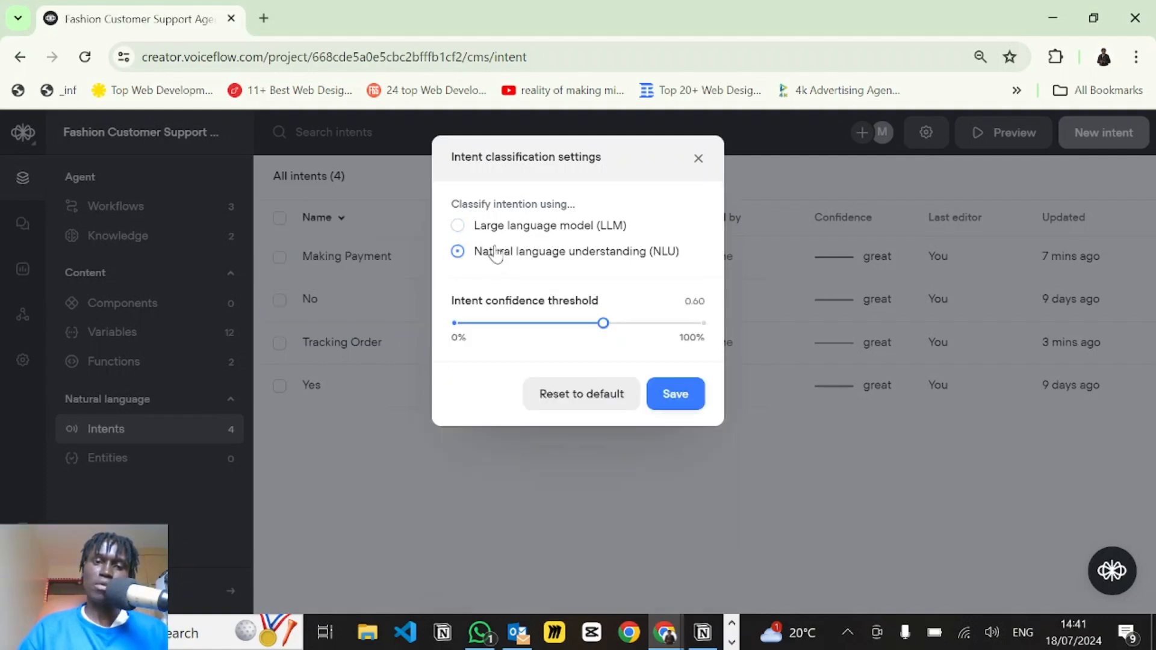
click(492, 229)
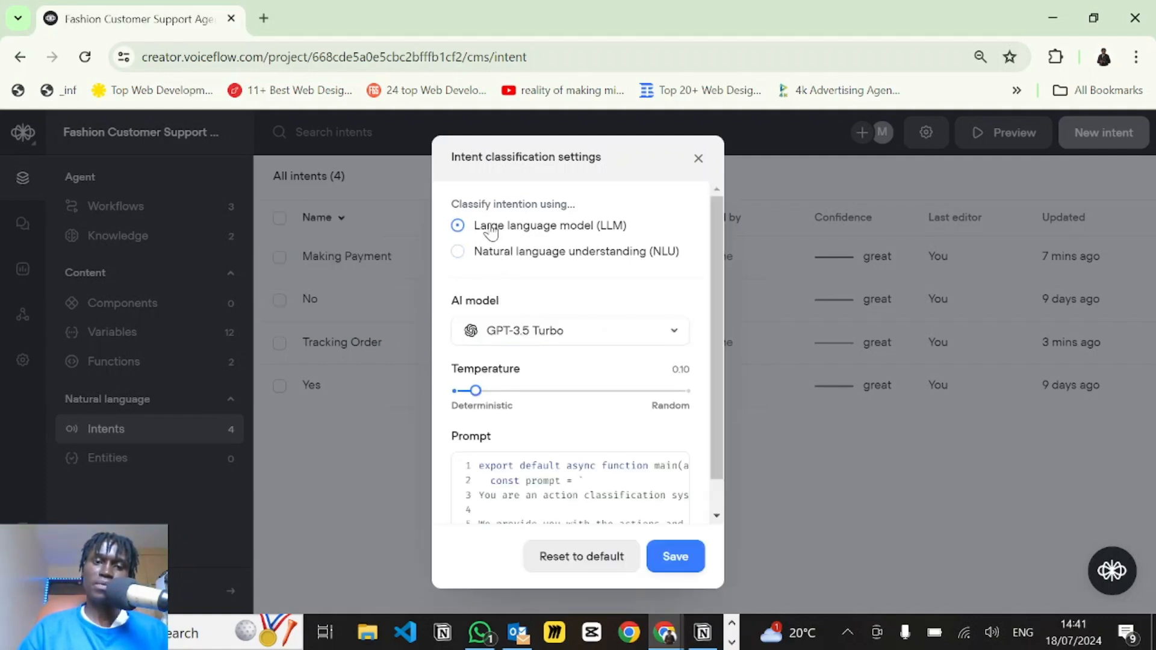
click(512, 339)
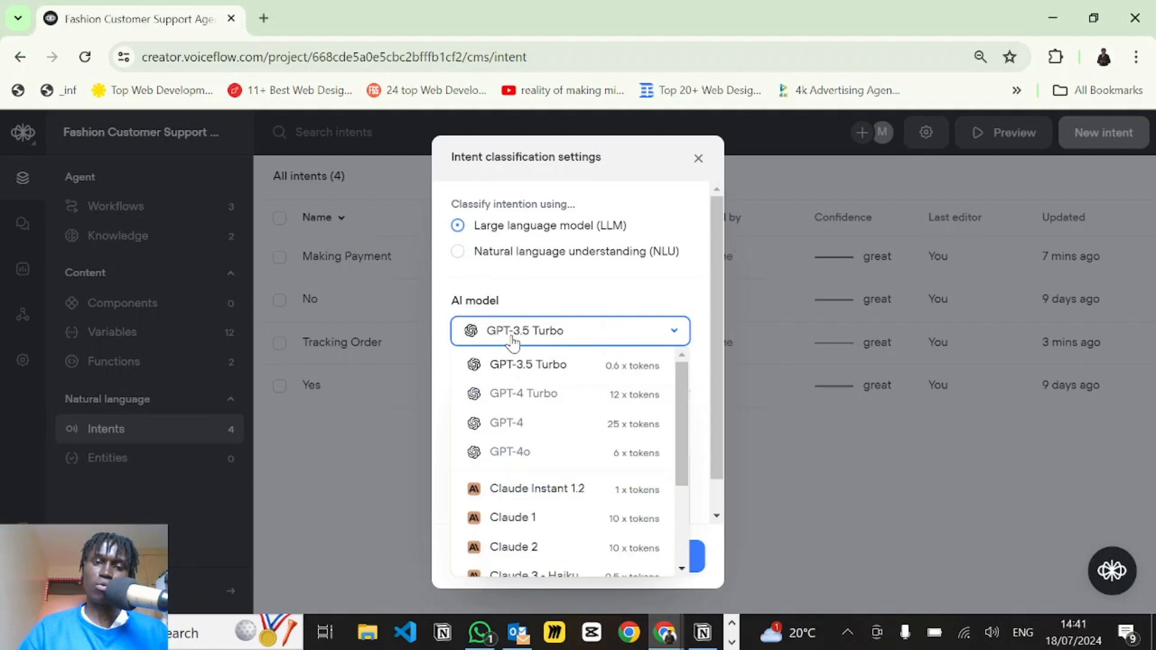
click(530, 373)
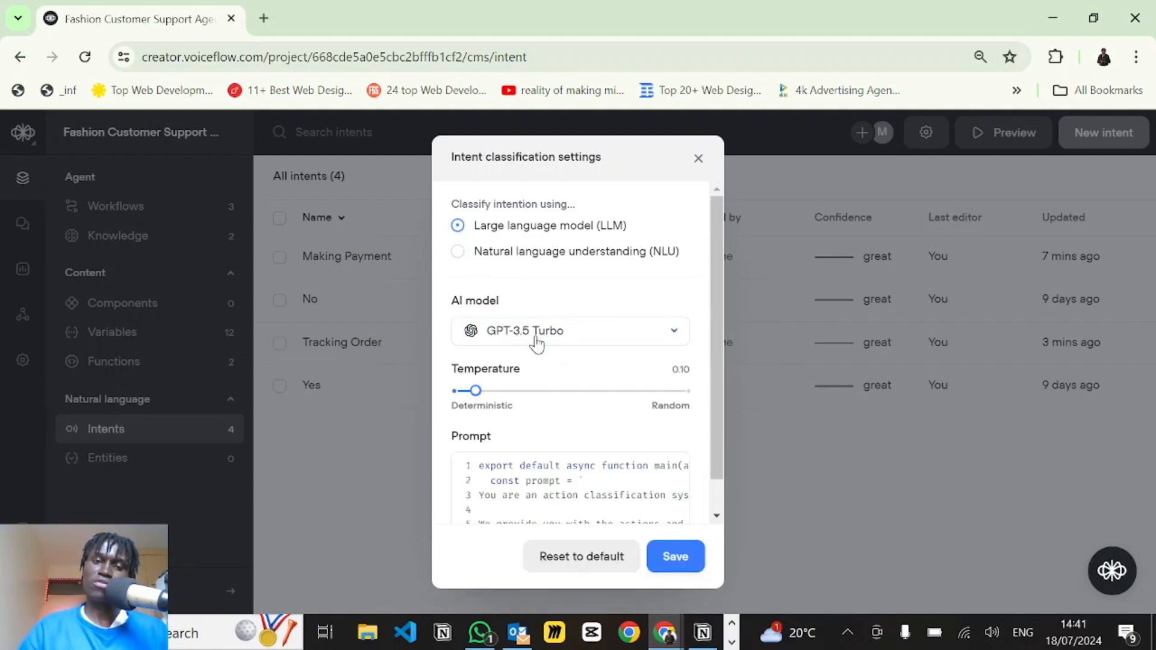
click(671, 557)
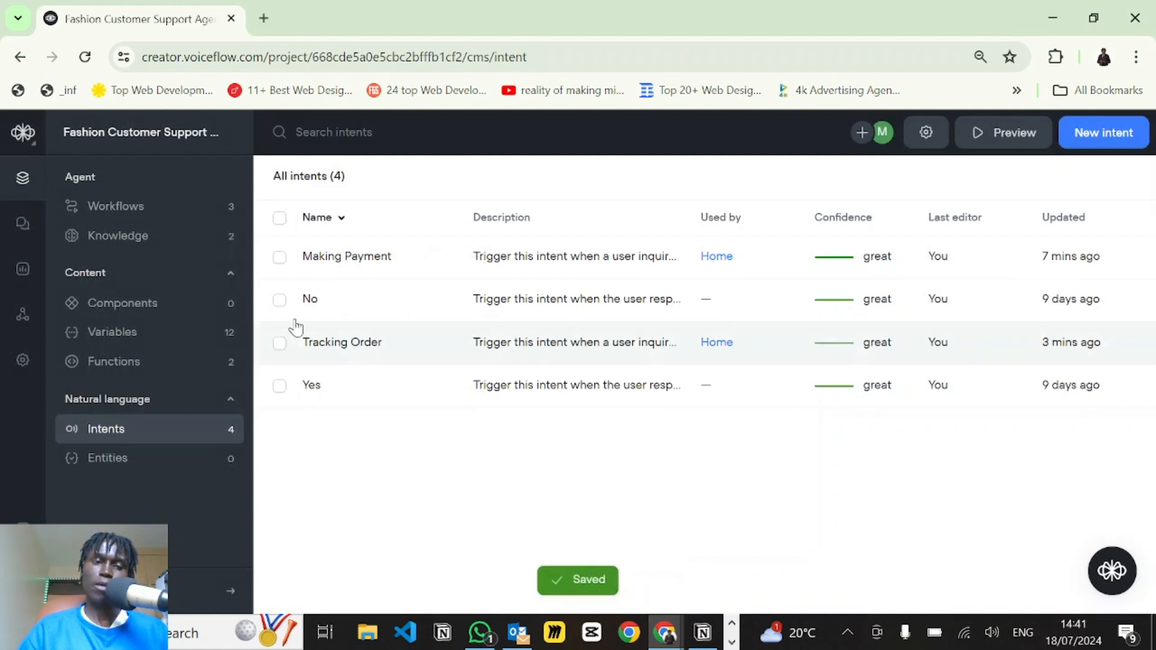
- Reopen the Home workflow, run it from the Start block and send the test message "Wheres my order reached"
click(117, 216)
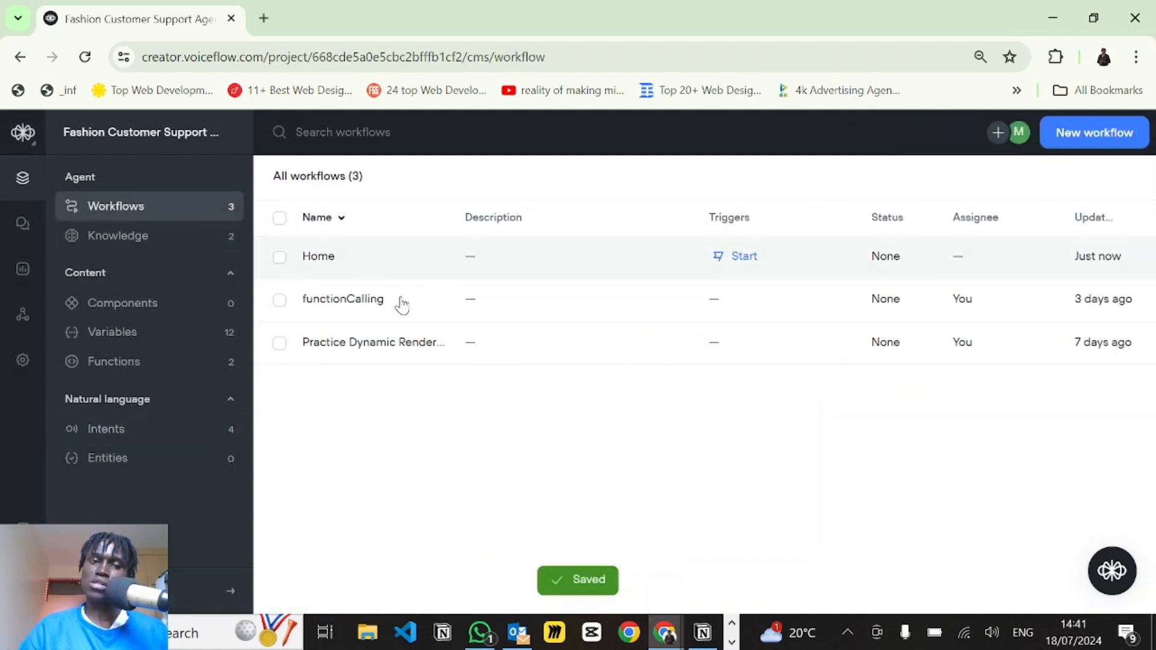
click(812, 276)
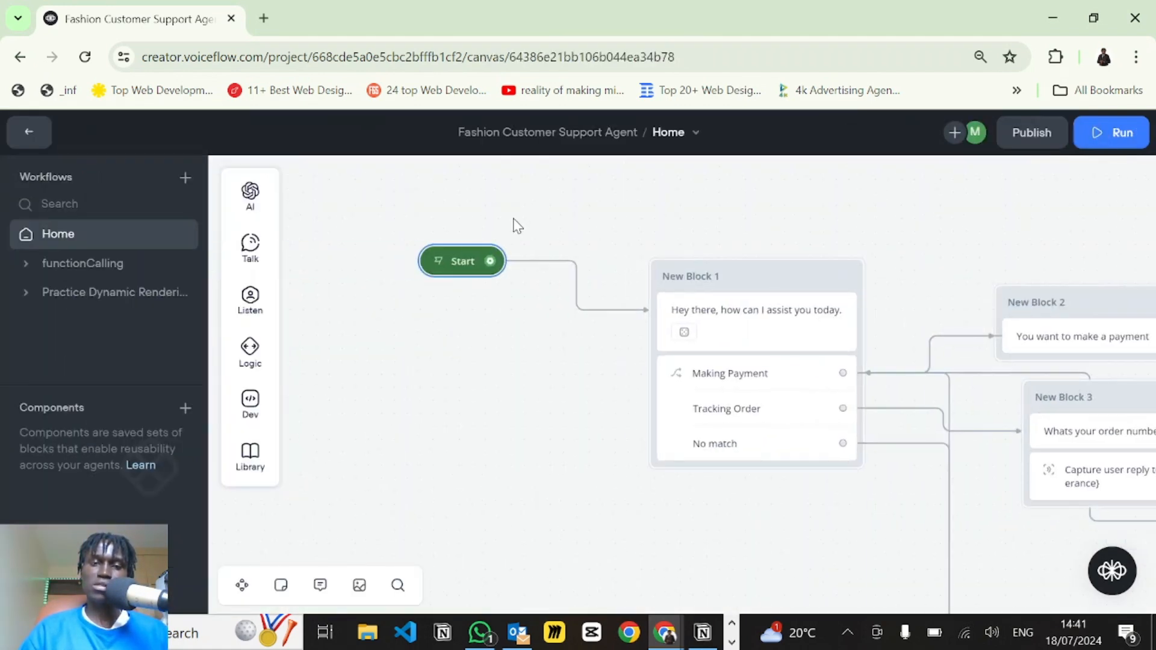
click(438, 265)
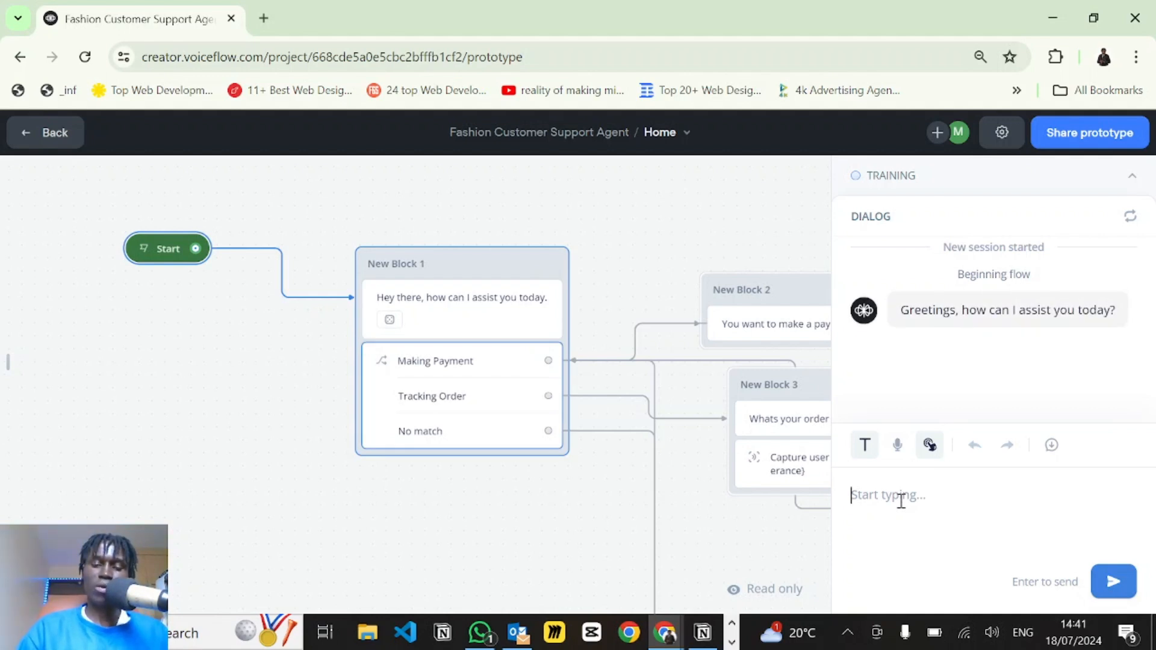
text(Where is my order reached)
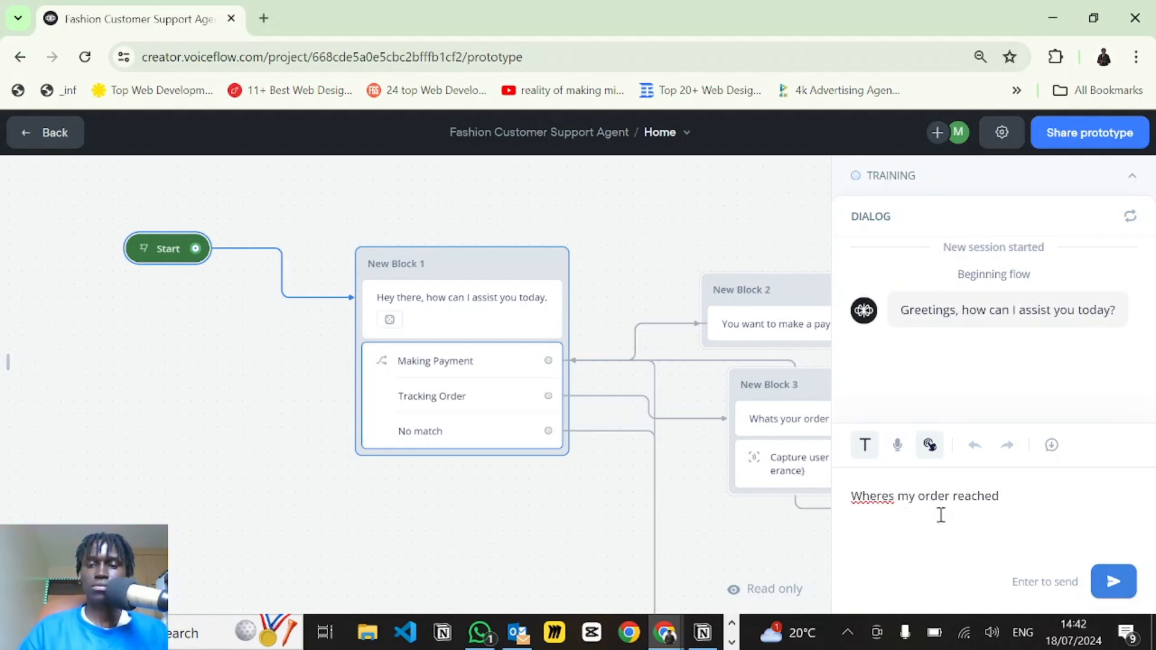
key(Return)
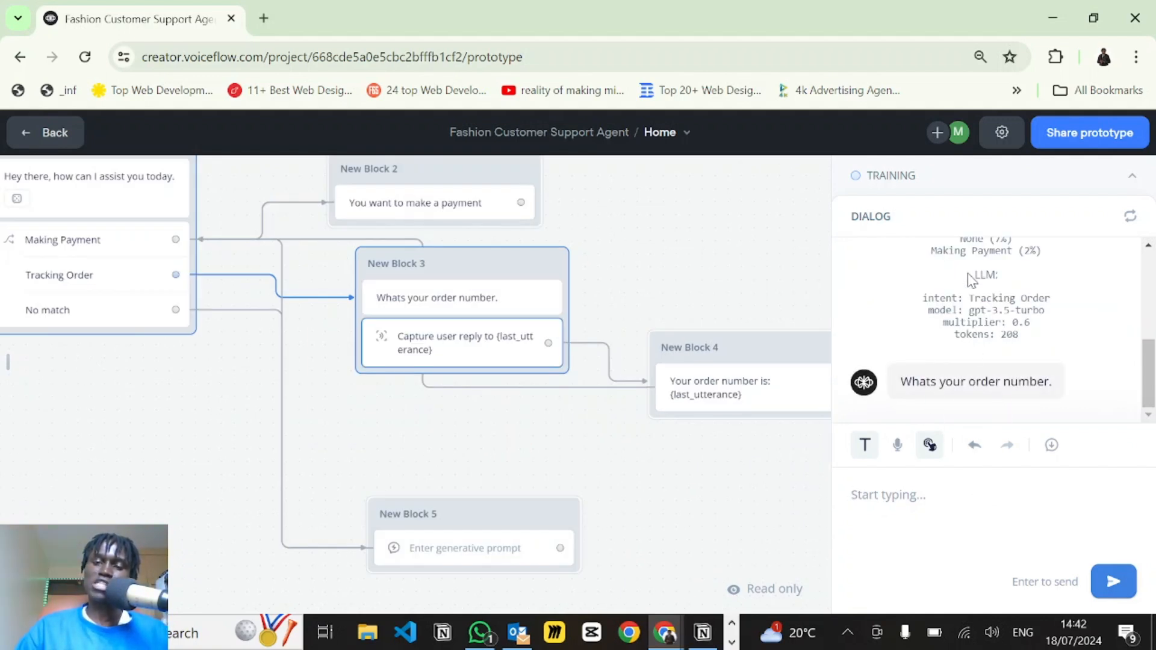
- Review the NLU and LLM intent results for the message, and answer the agent's question with an order number
scroll(971, 279, up, 3)
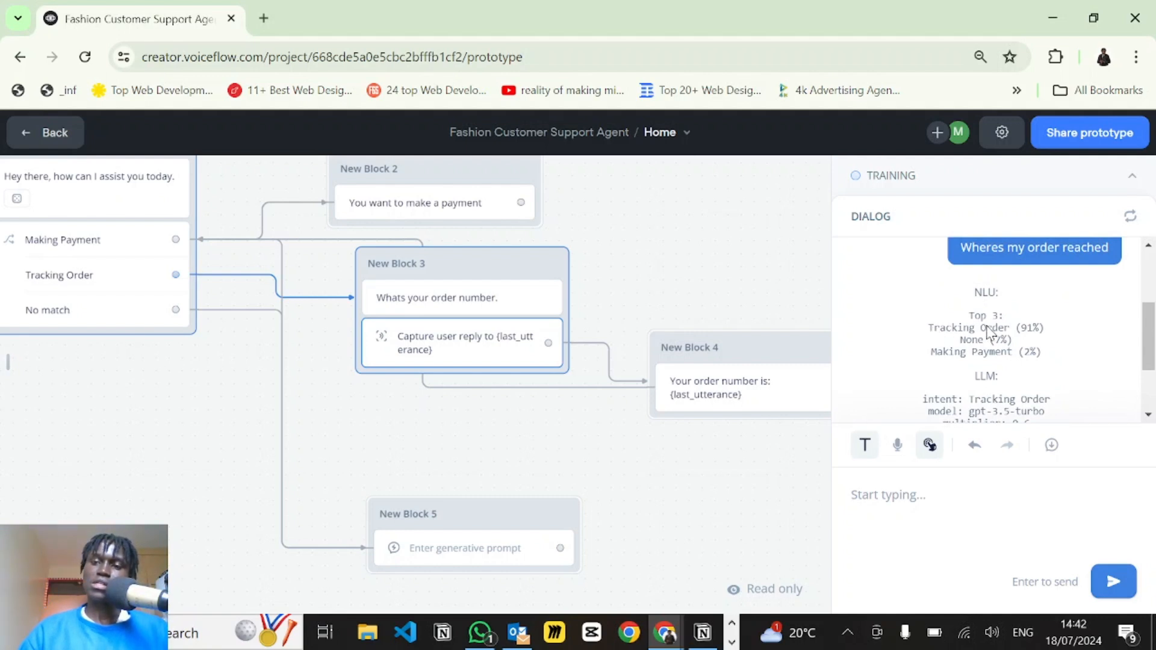
scroll(991, 338, down, 2)
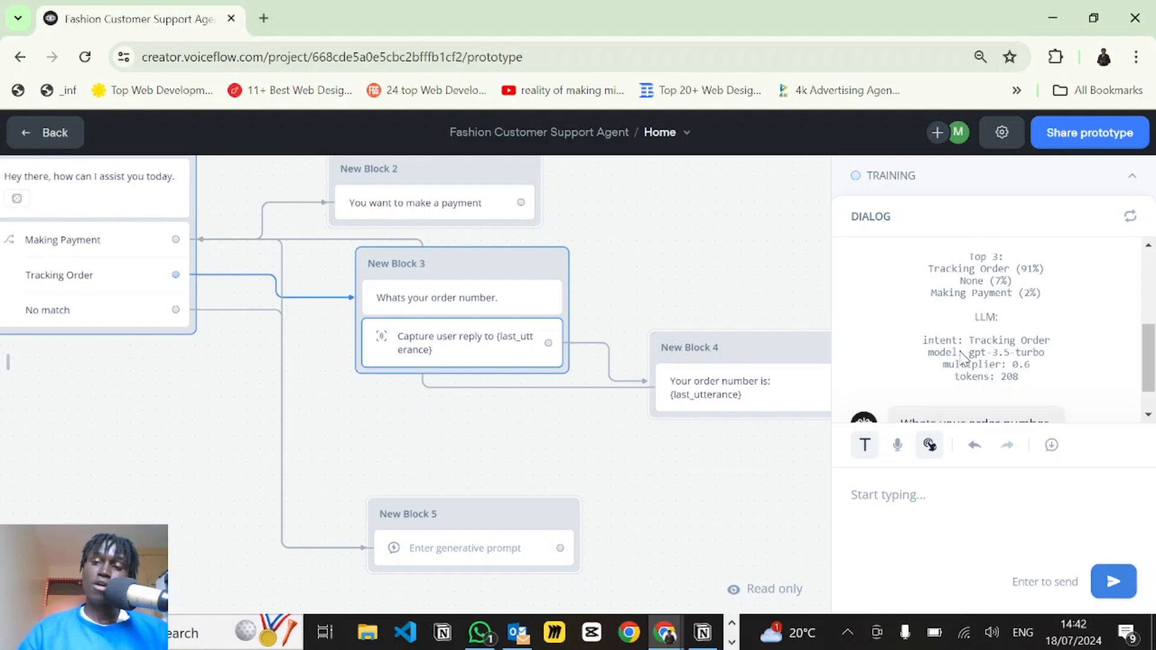
scroll(971, 276, up, 1)
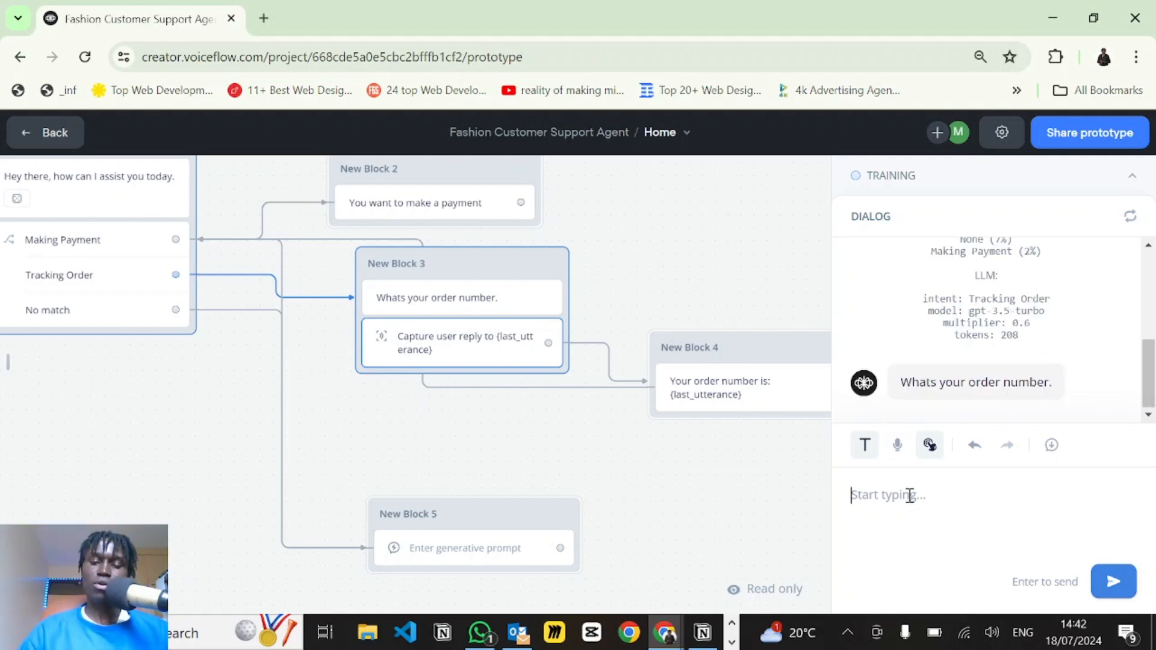
text(1032)
key(Return)
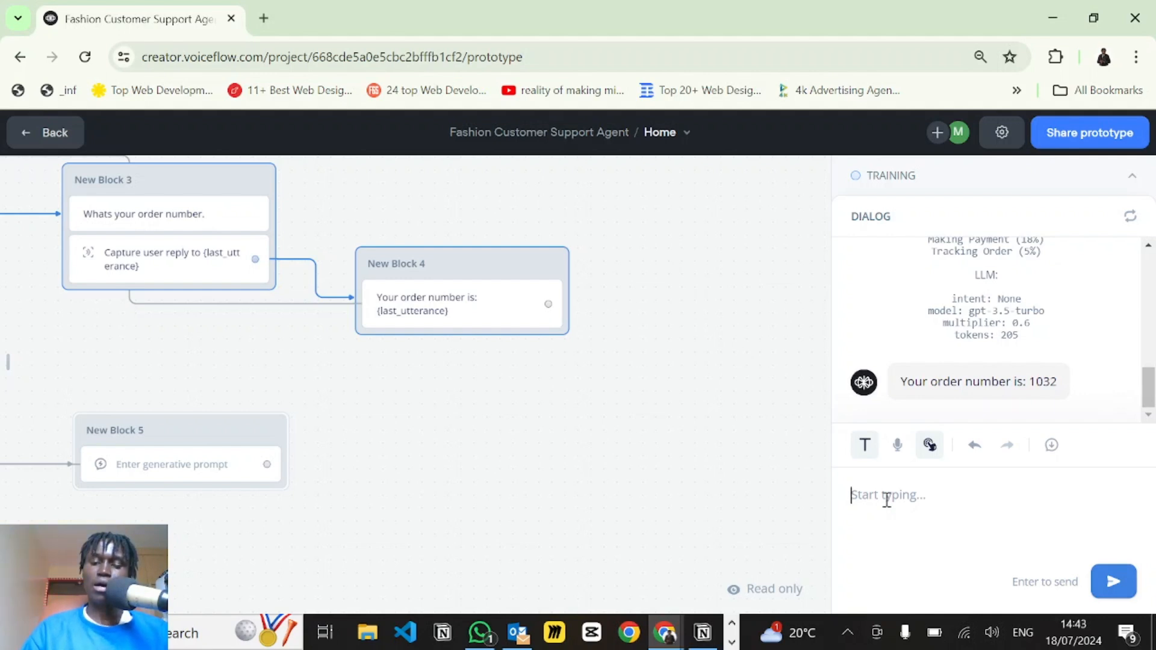
- Send the test message "I want to pay" and review its NLU and LLM intent results
text(I want to)
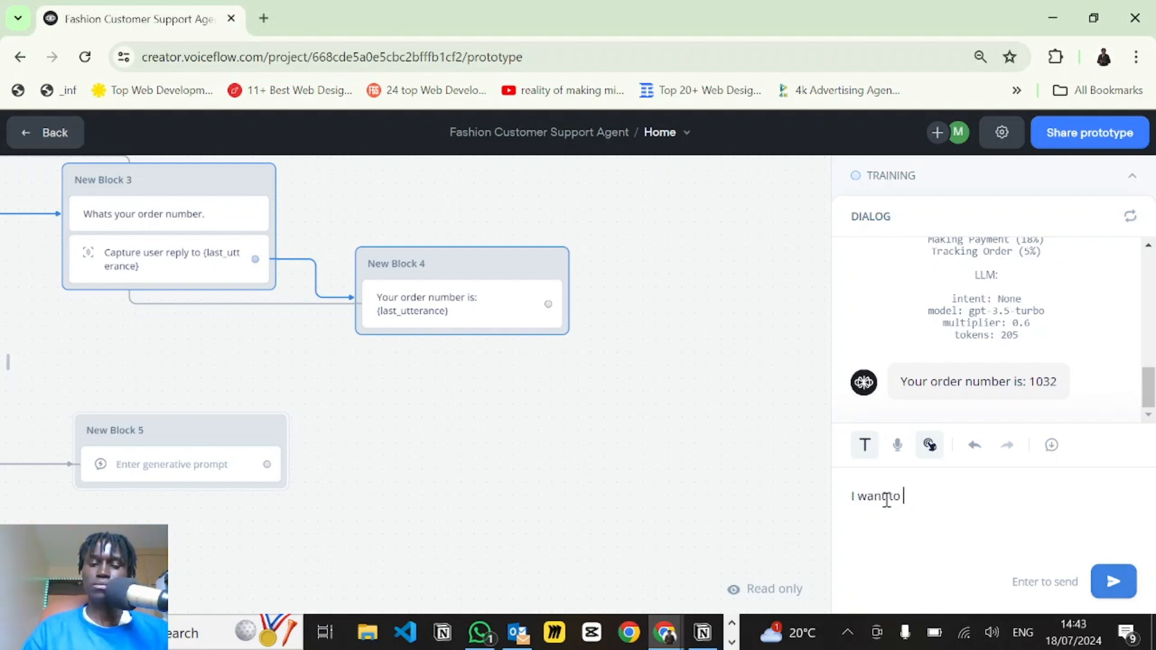
text( pay)
key(Return)
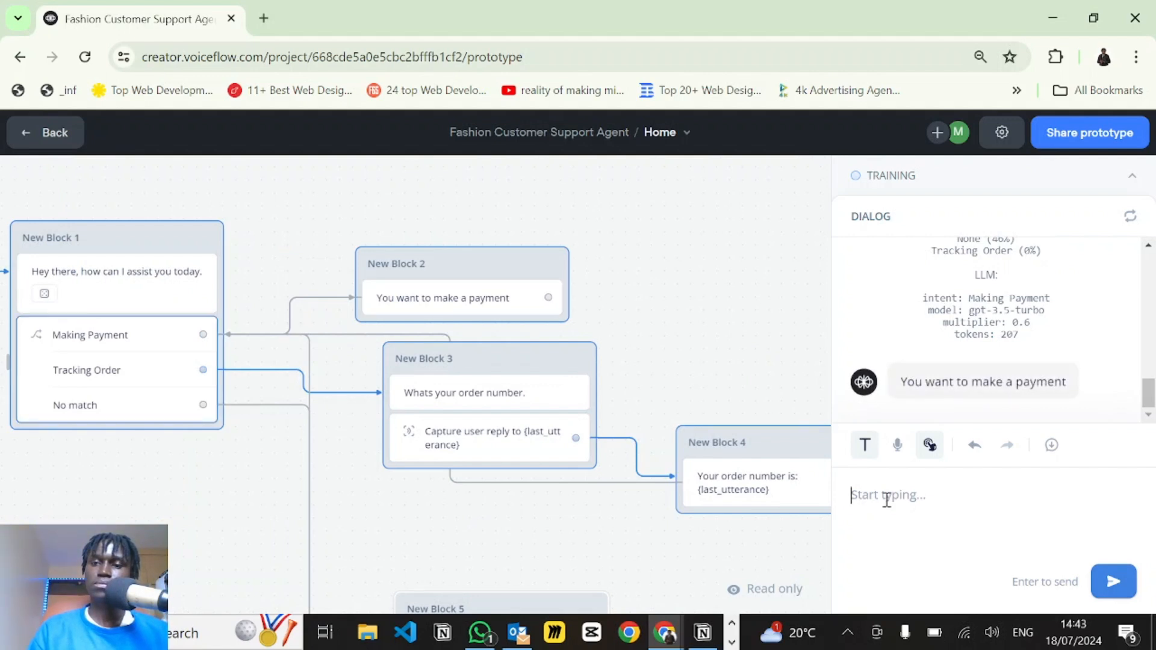
scroll(1013, 339, up, 2)
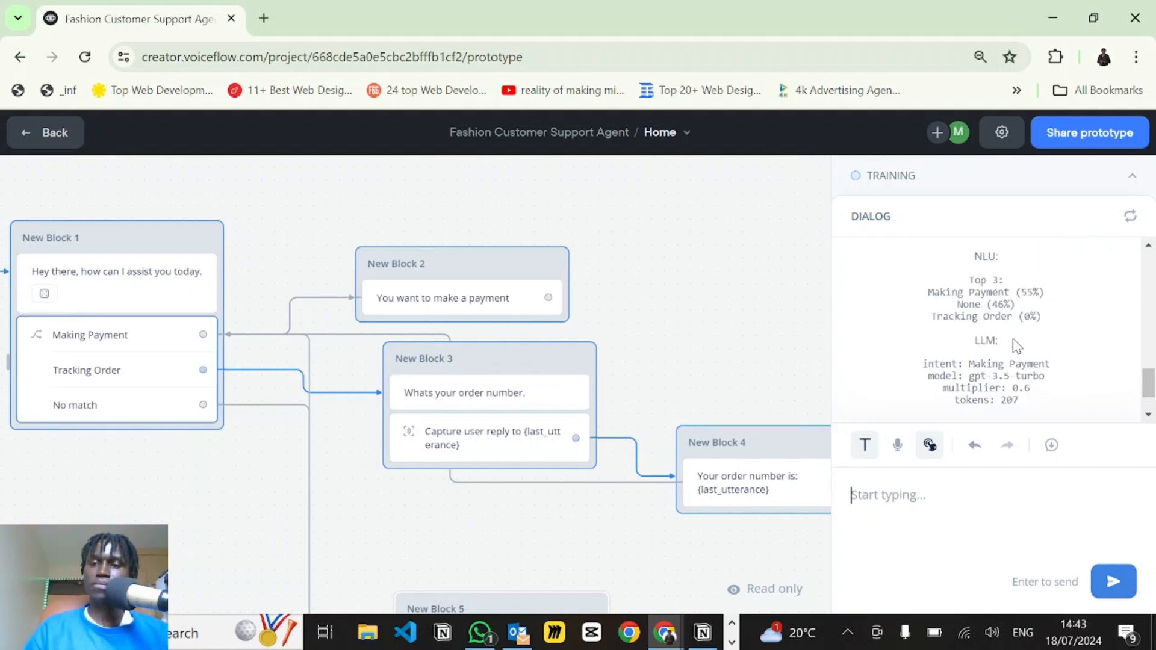
scroll(1013, 339, down, 2)
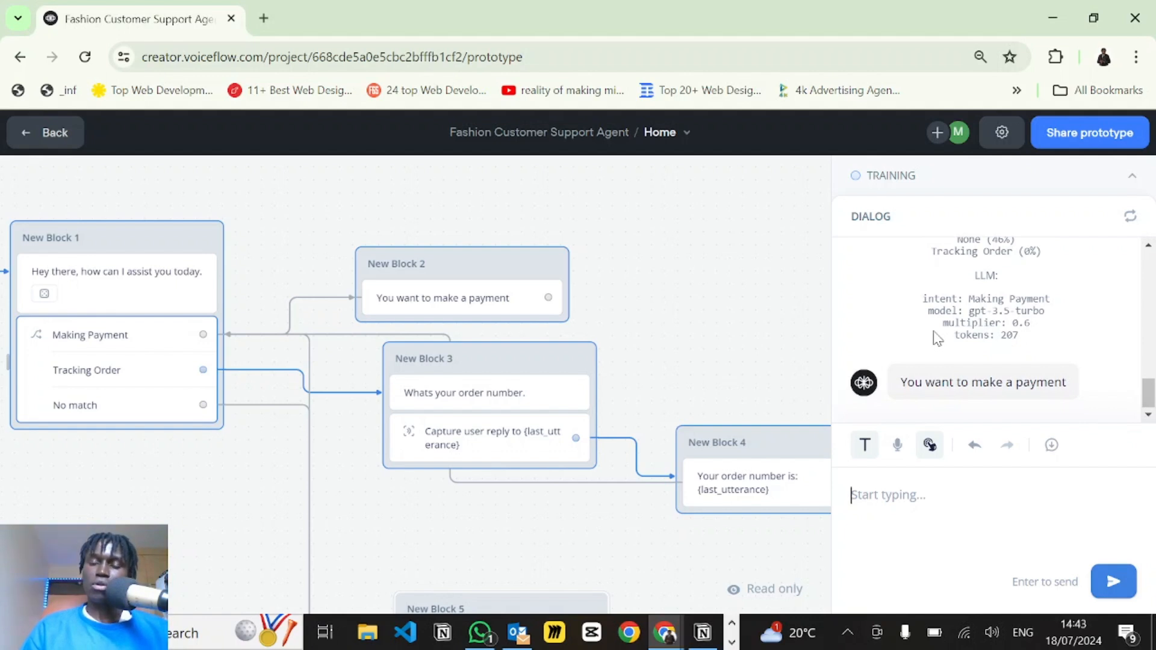
scroll(938, 339, up, 1)
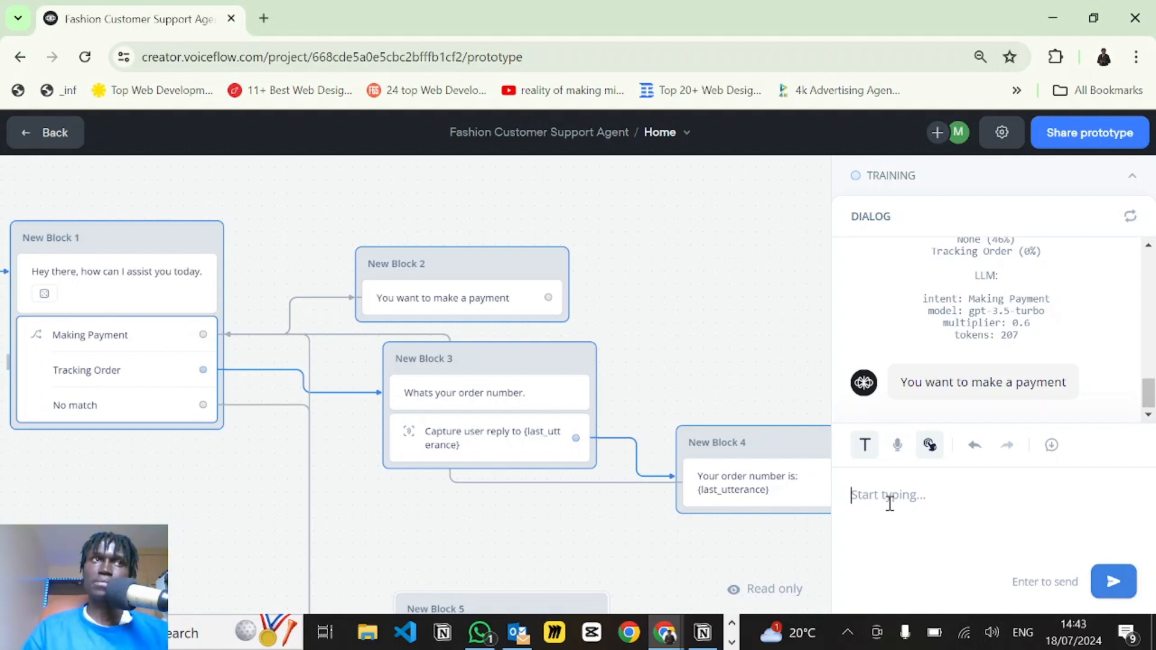
- Send the test message "My order has taken long" and review its NLU and LLM intent results
text(My order has taken long)
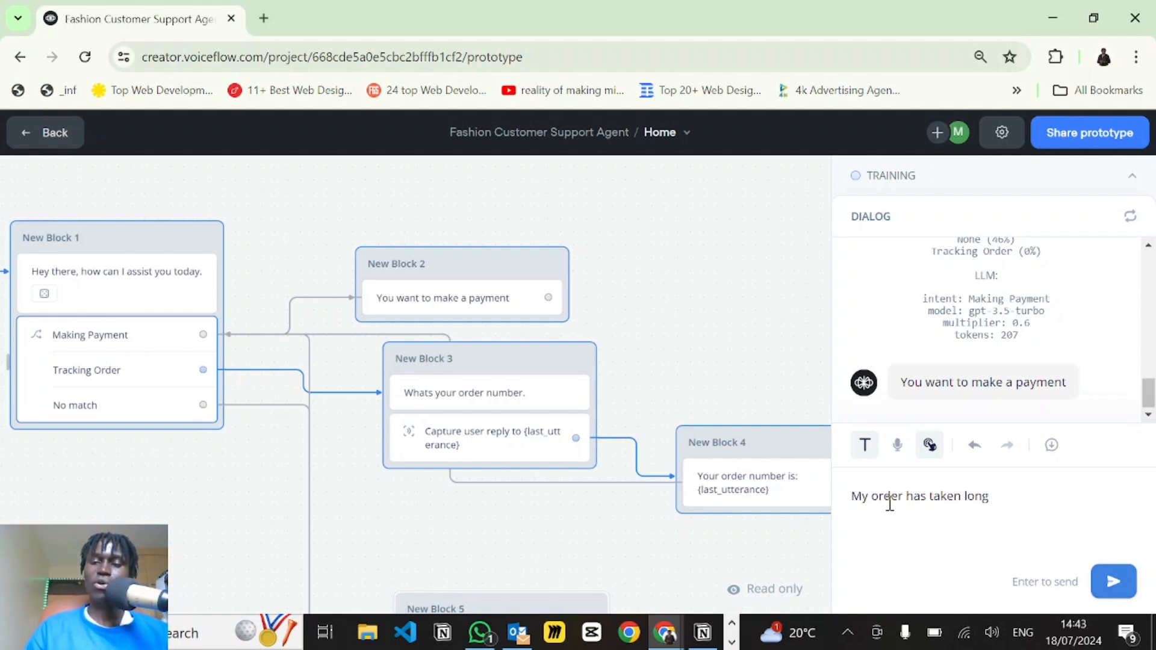
key(Return)
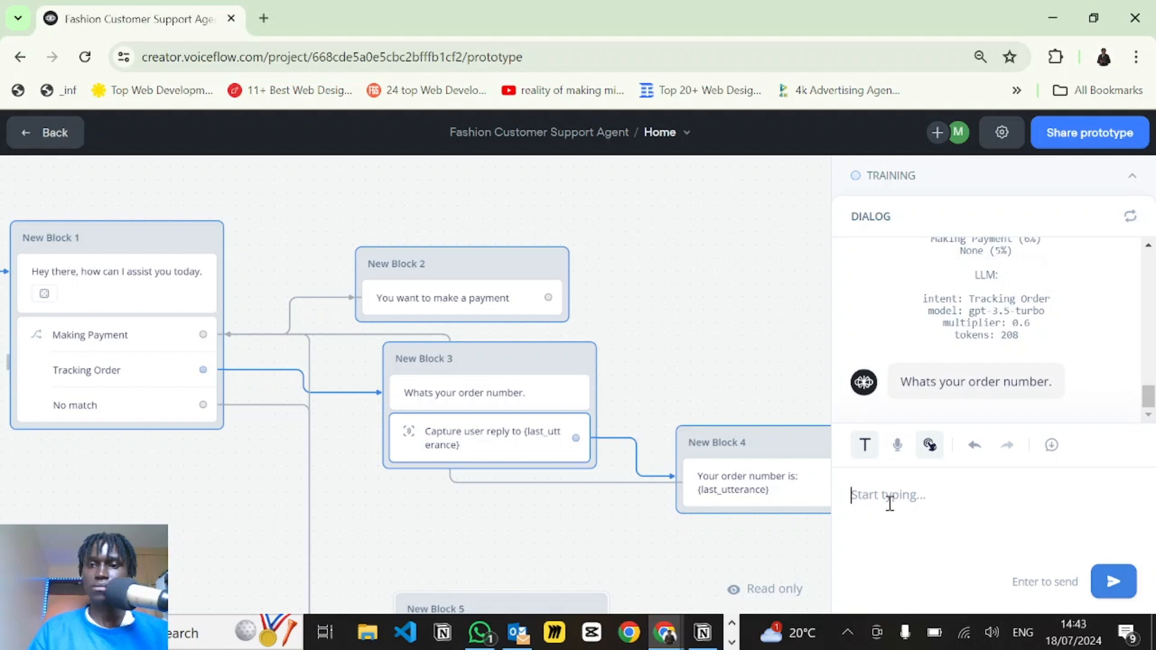
scroll(997, 325, up, 2)
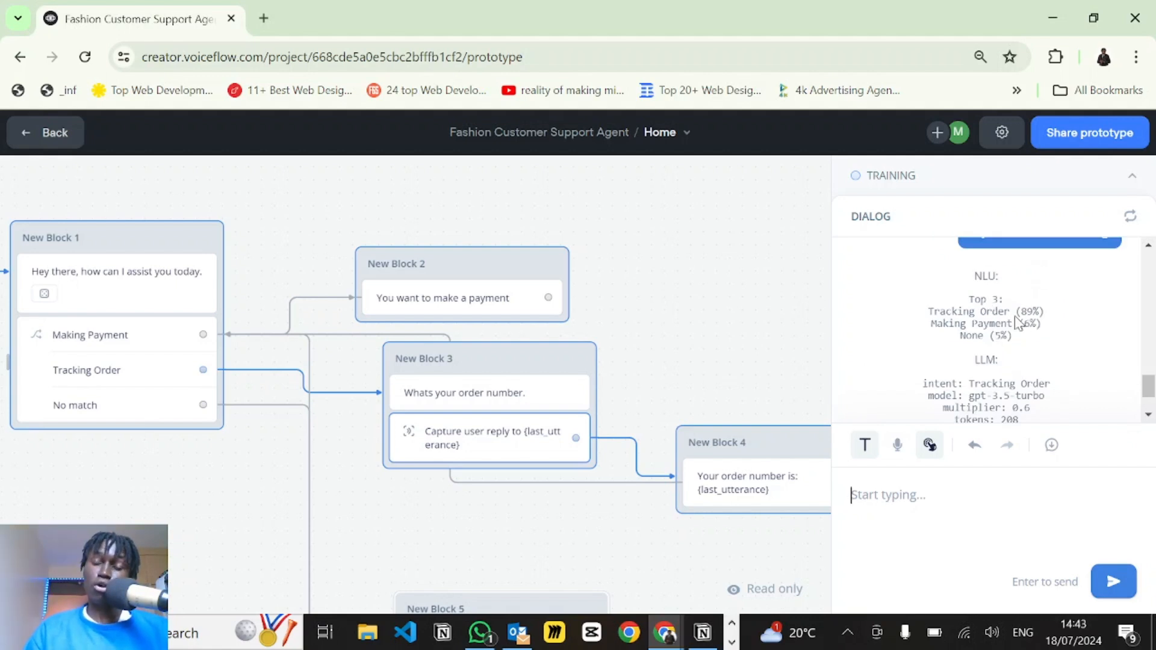
- Send the test message "Where have my goods reached" in the running prototype dialog
scroll(1018, 323, down, 3)
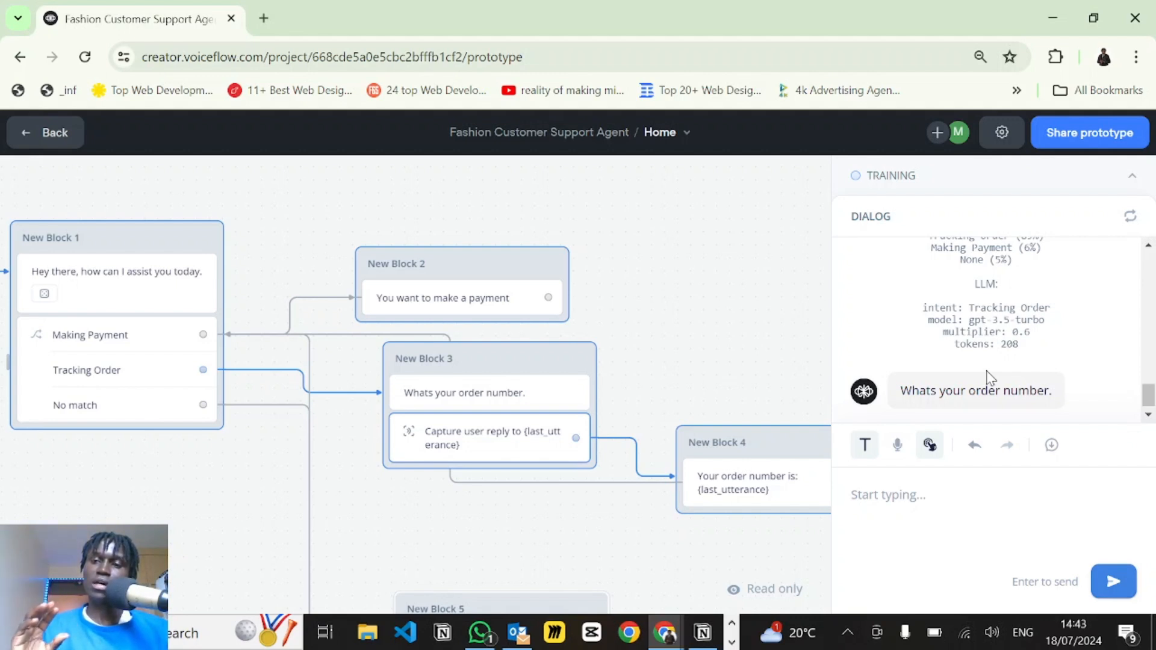
text(Where have my)
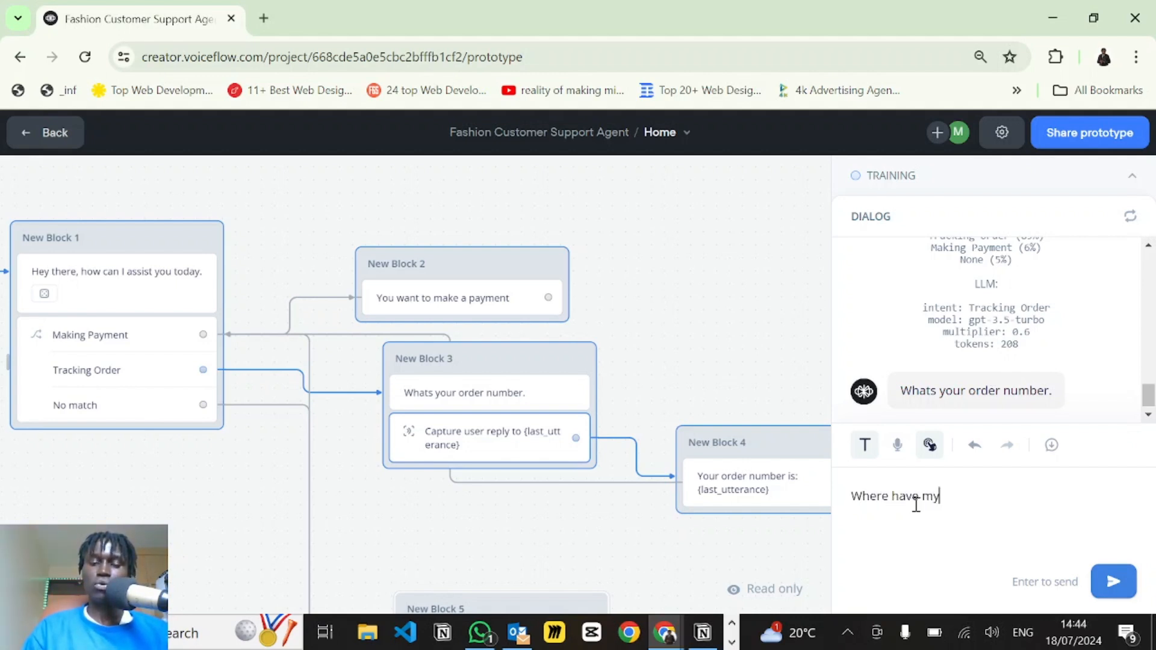
text( goods reached)
key(Return)
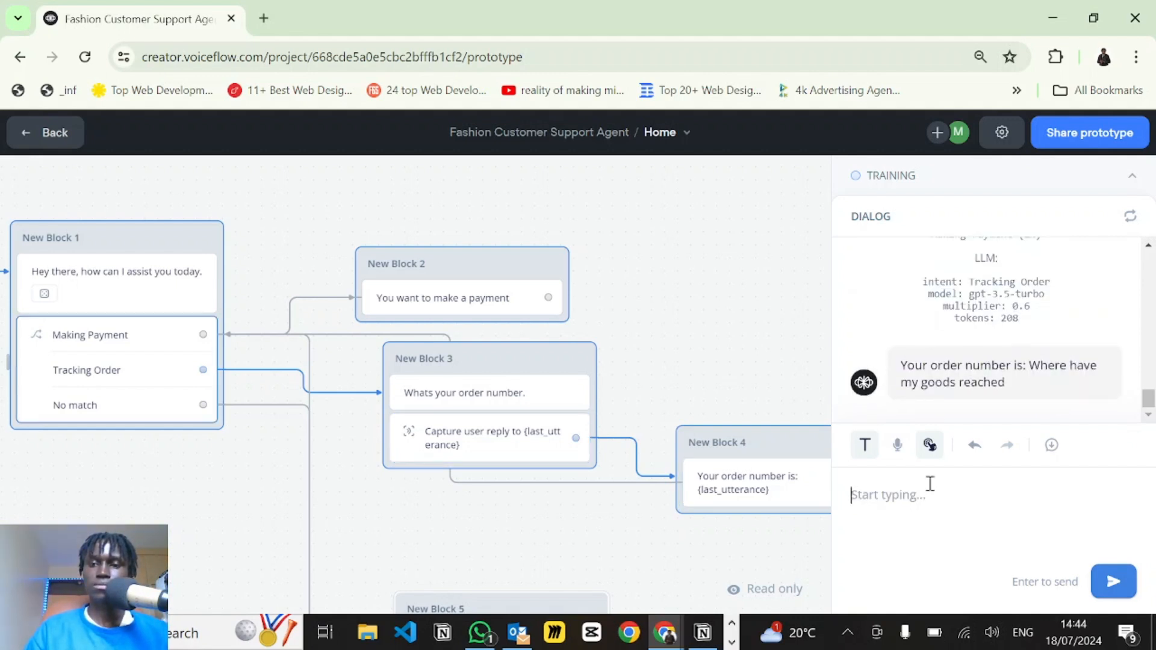
- Compare the NLU and LLM intent results for the goods message with the agent's order number question and reply
scroll(1070, 358, up, 2)
scroll(1071, 359, up, 1)
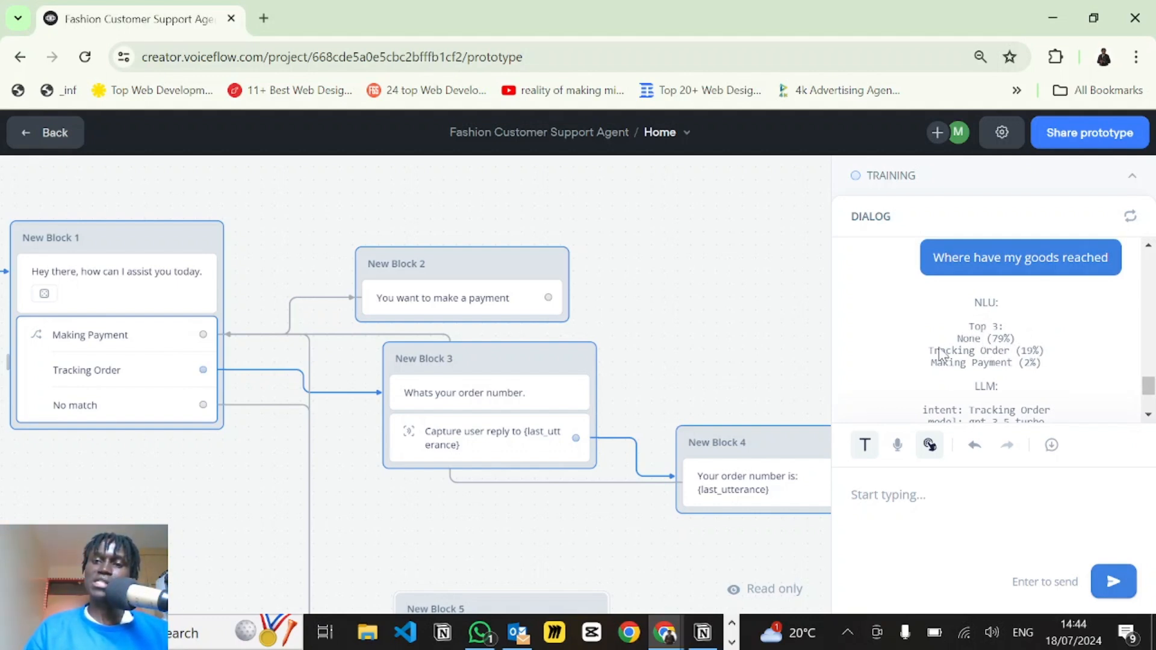
scroll(935, 356, down, 1)
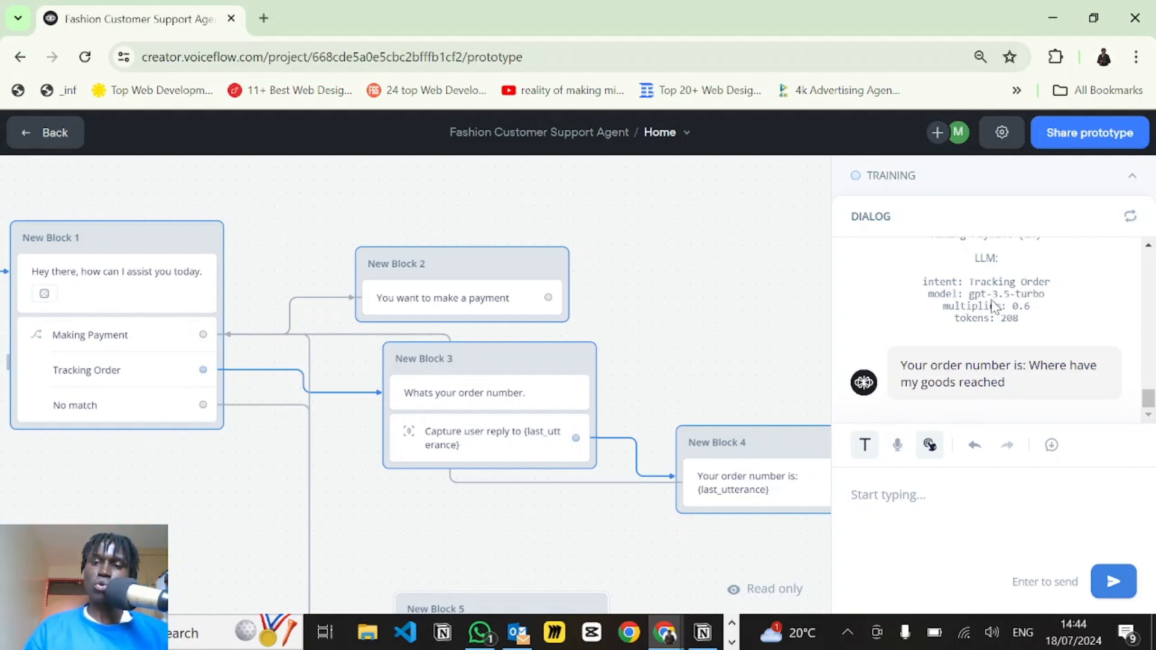
scroll(994, 307, up, 2)
scroll(994, 307, up, 1)
scroll(991, 299, down, 3)
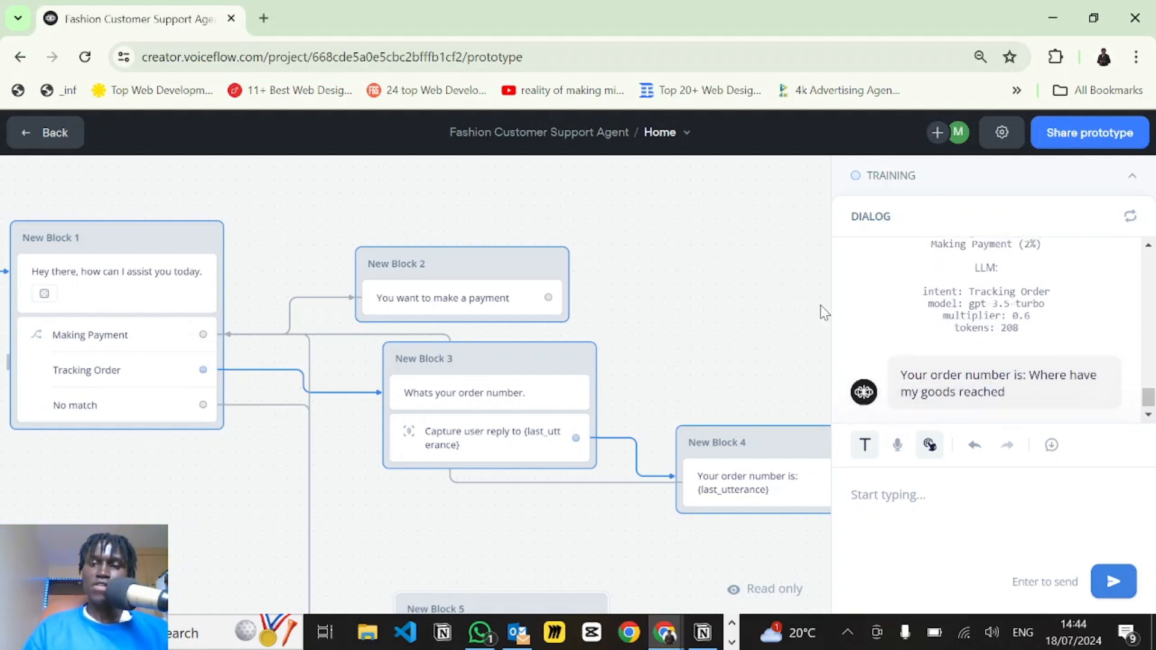
scroll(1009, 299, up, 5)
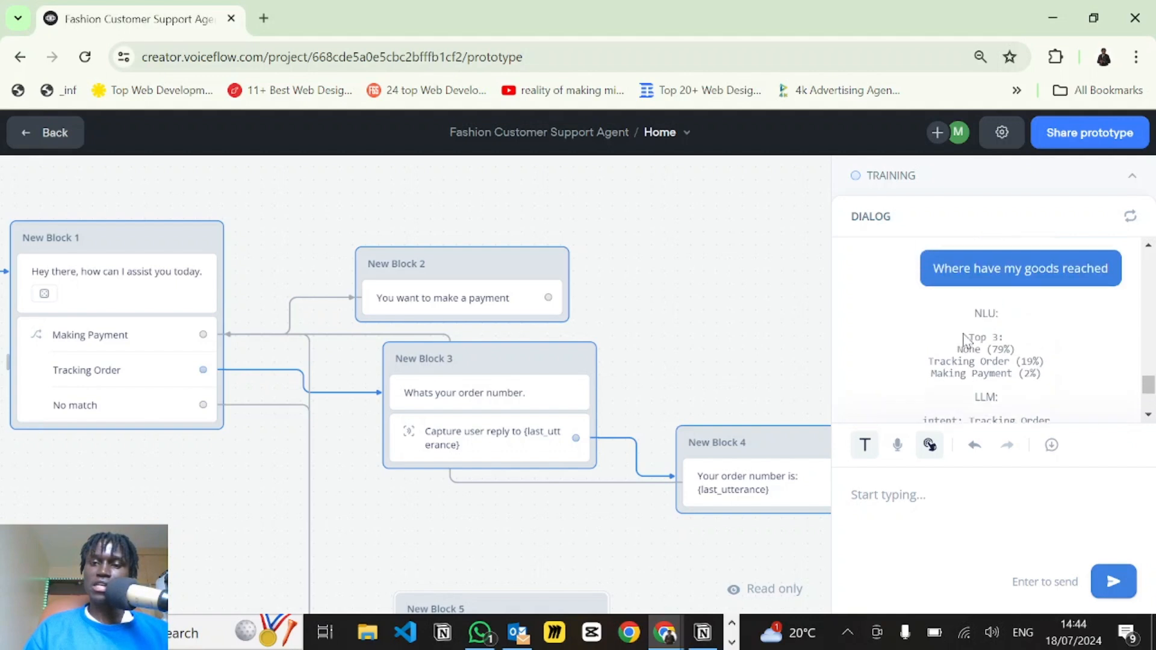
scroll(965, 339, down, 4)
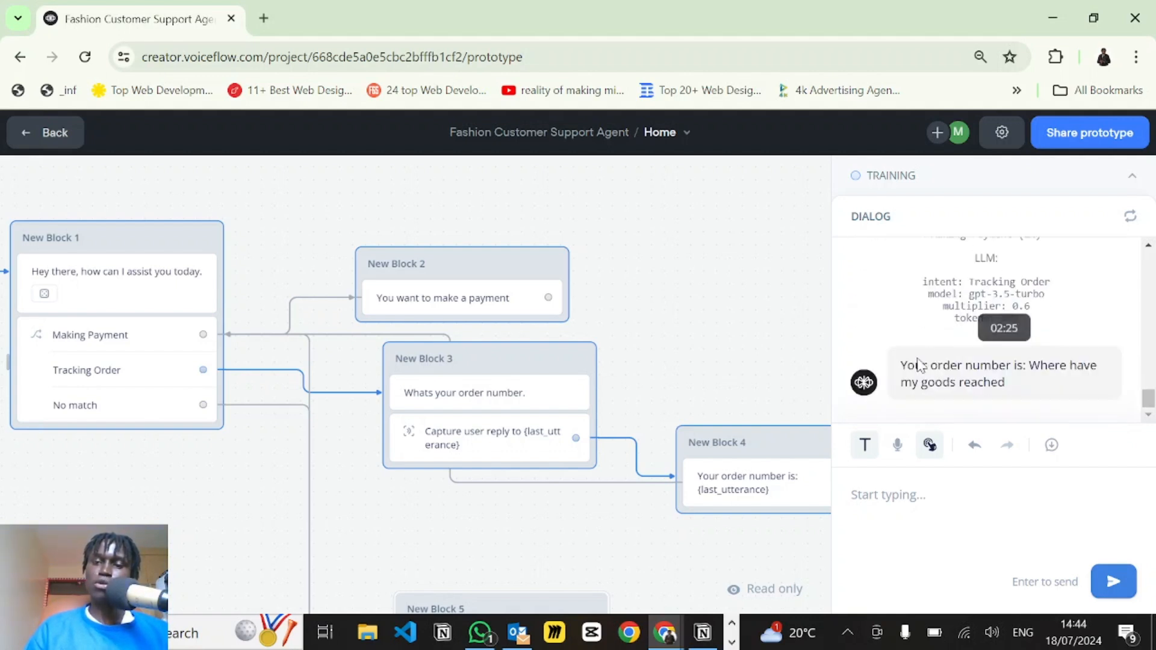
scroll(971, 270, up, 4)
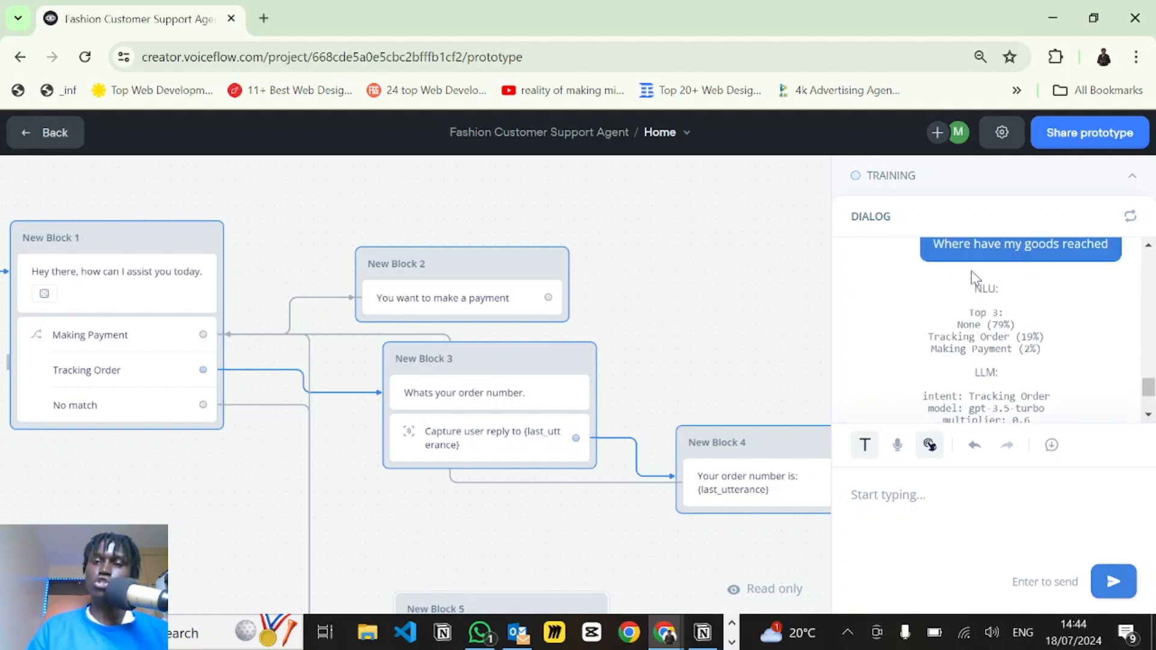
scroll(971, 270, up, 1)
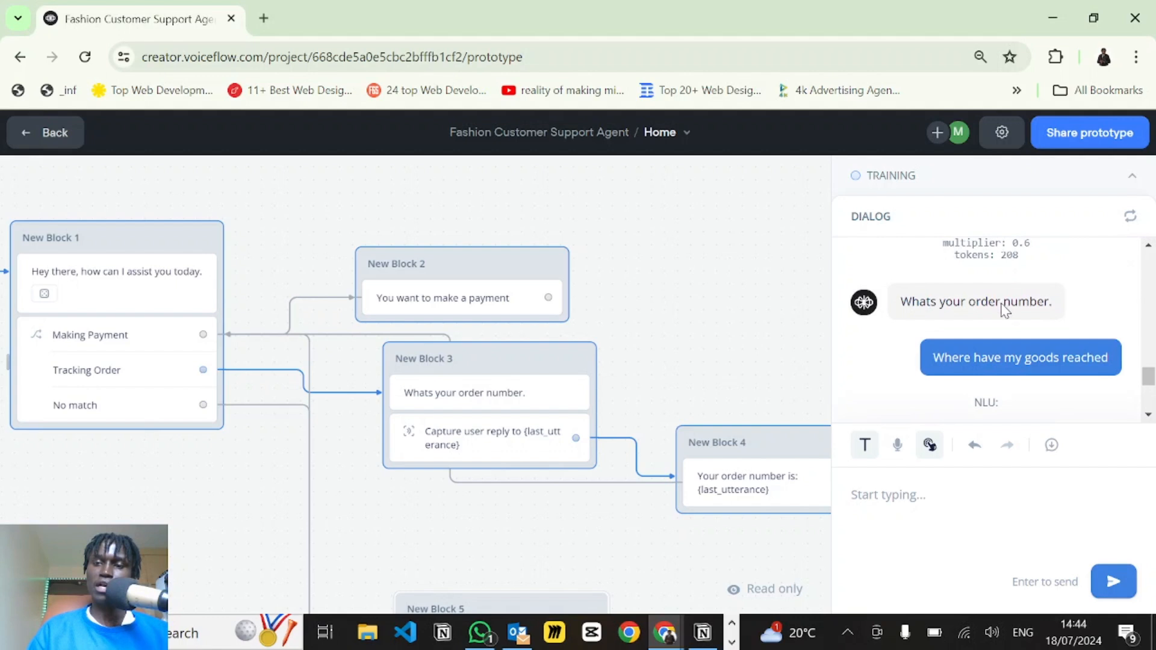
scroll(1022, 309, down, 1)
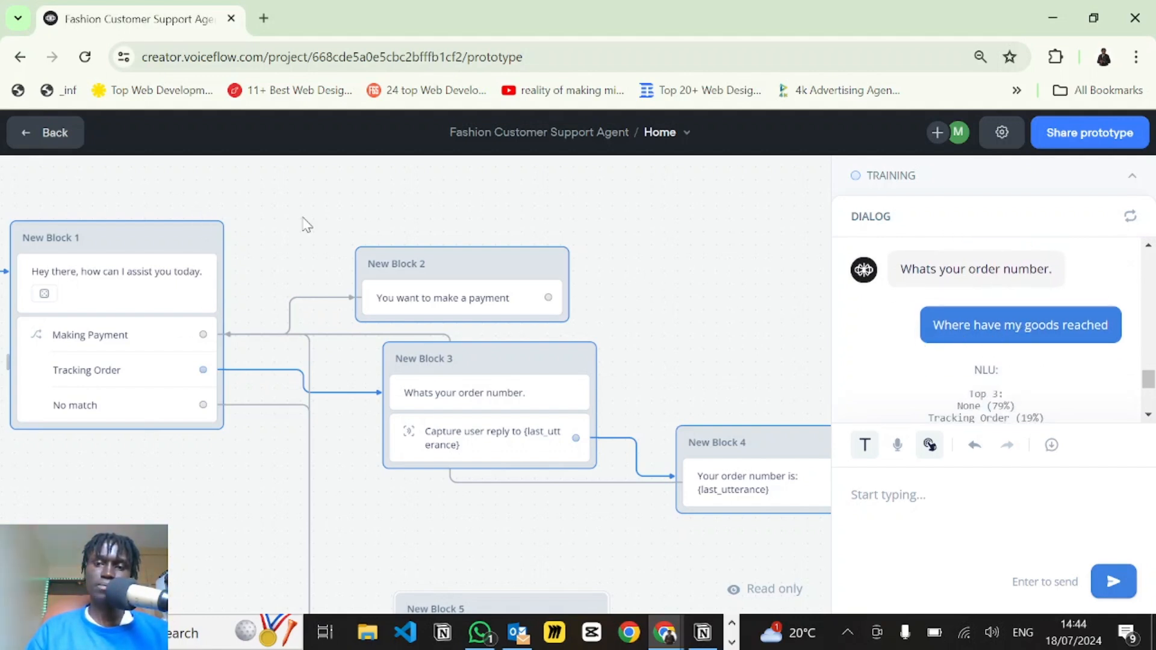
- Run a fresh test from New Block 1, sending "Wheres my order" and answering with an order number, and return to the canvas
key(Escape)
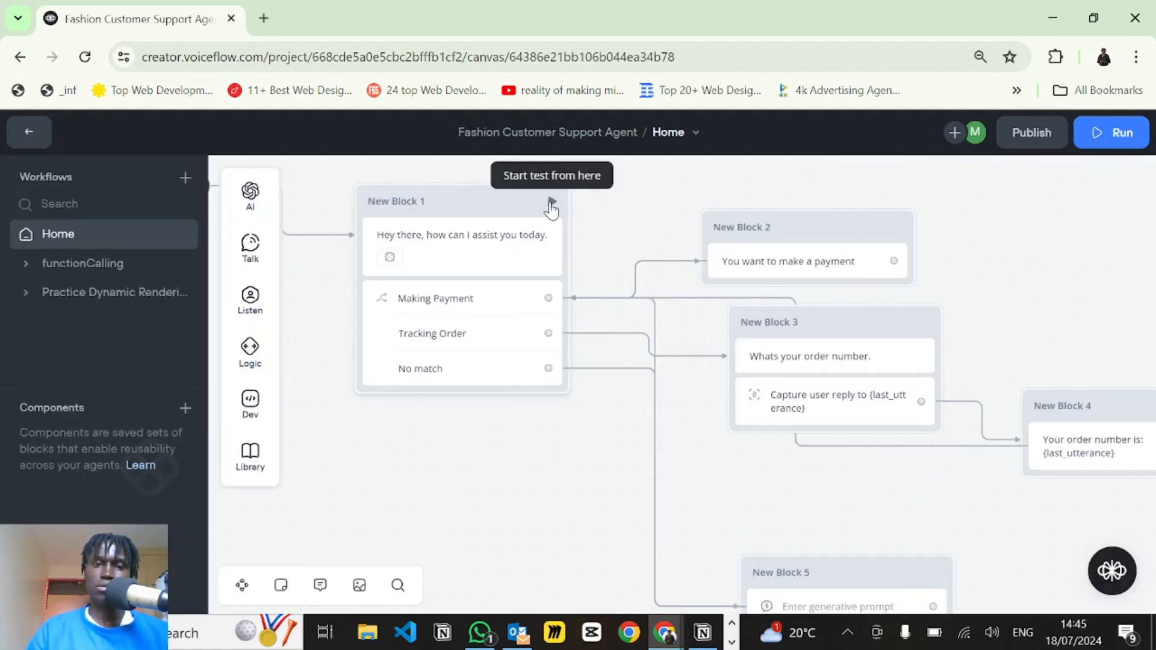
click(549, 205)
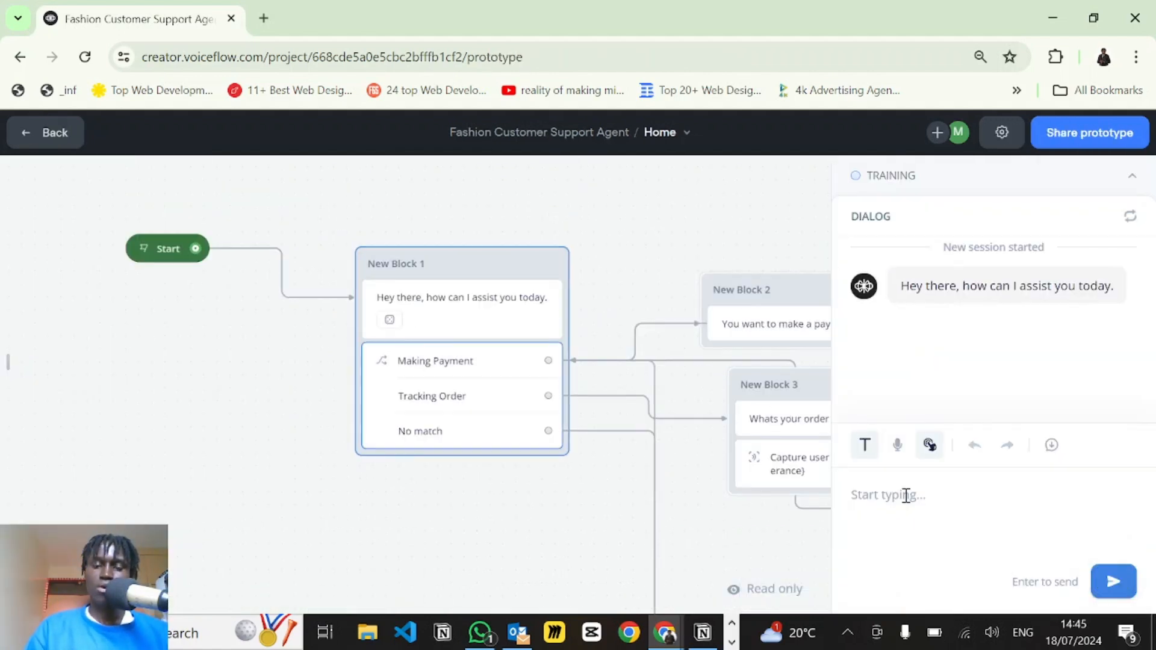
click(906, 493)
text(Wheres my order)
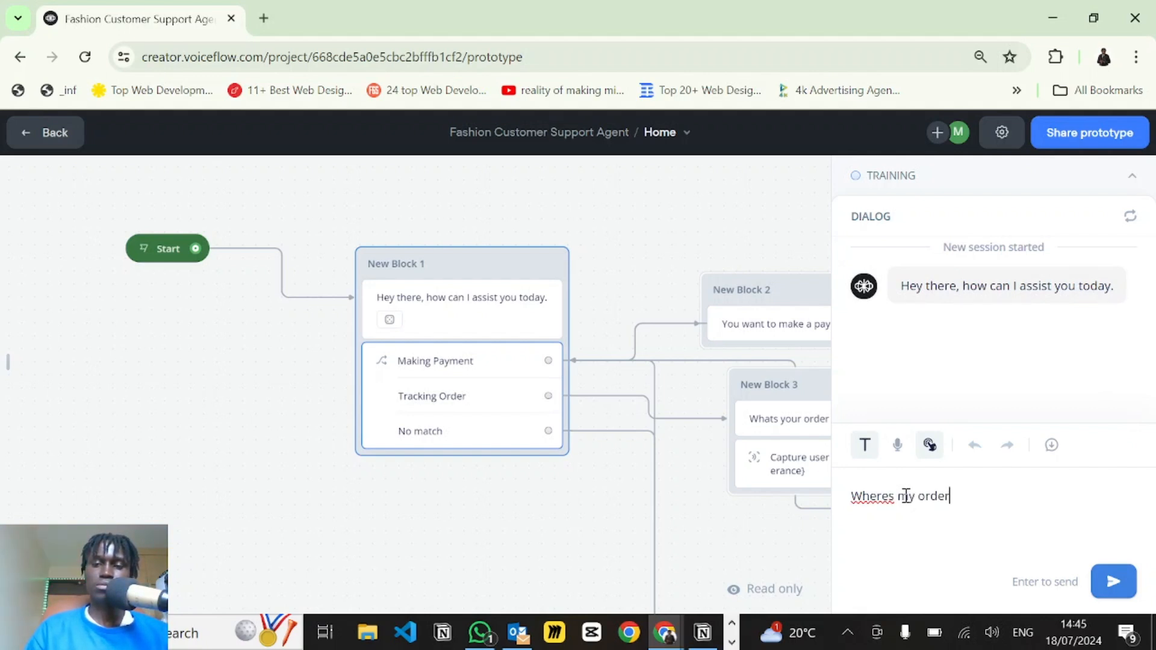
key(Return)
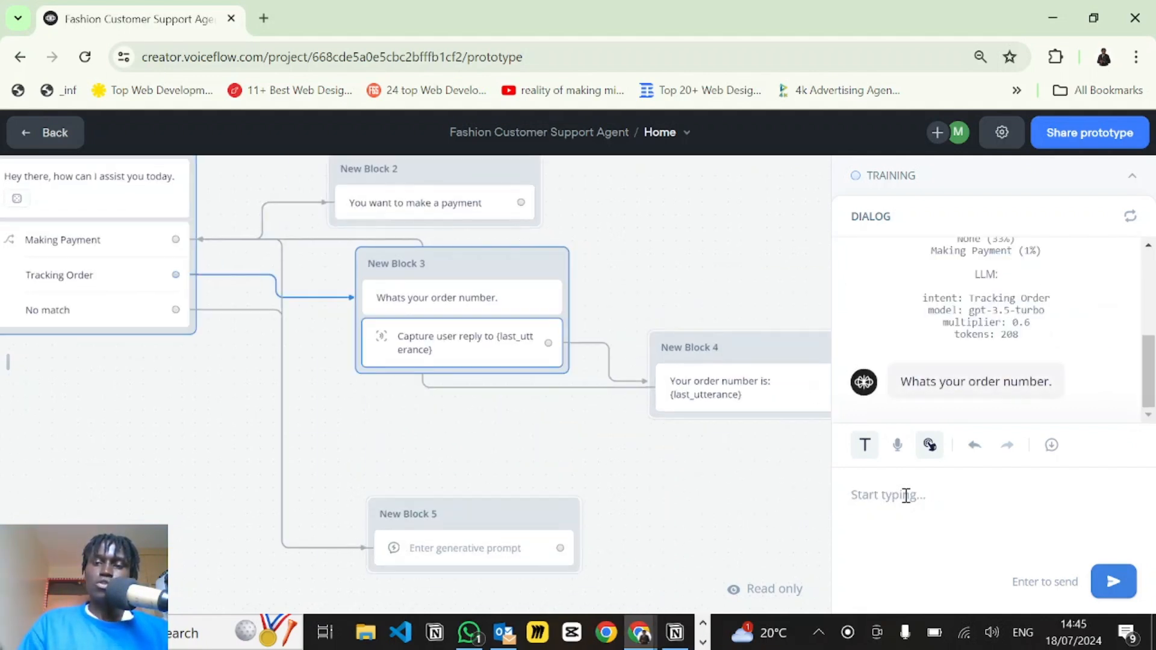
text(1032)
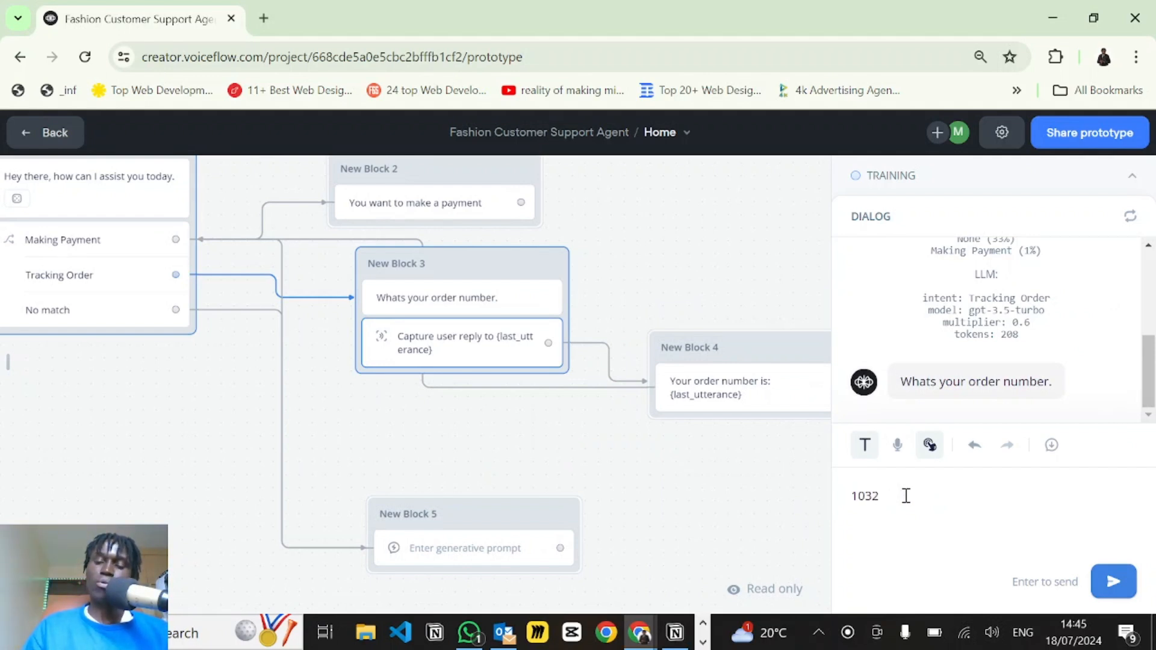
key(Return)
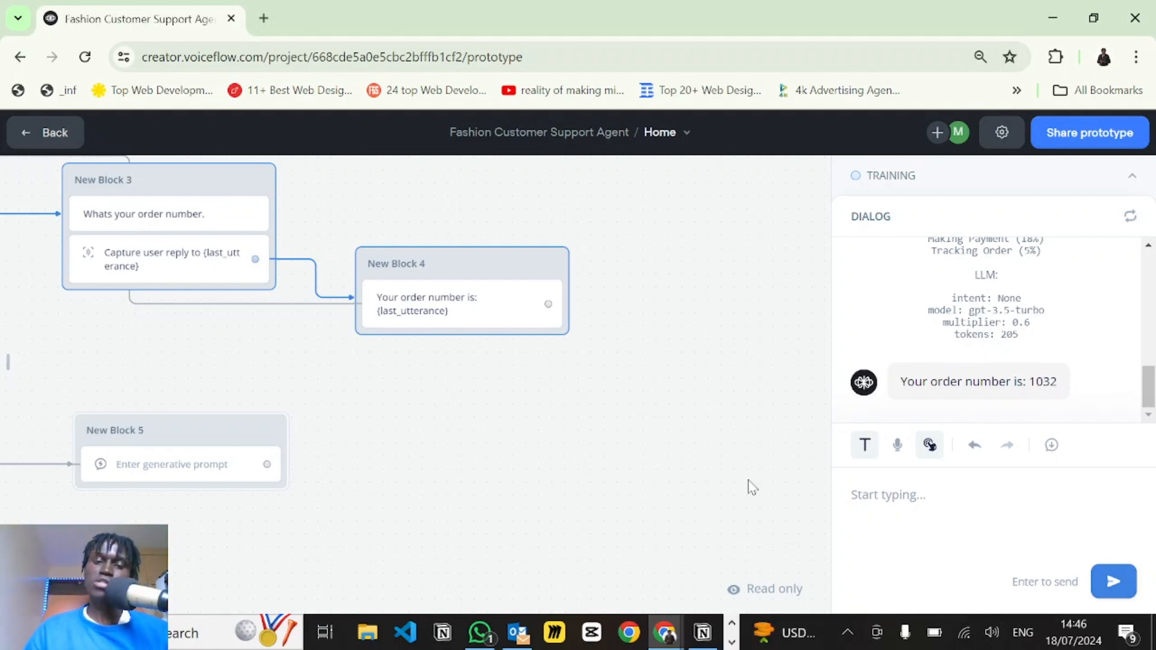
key(Escape)
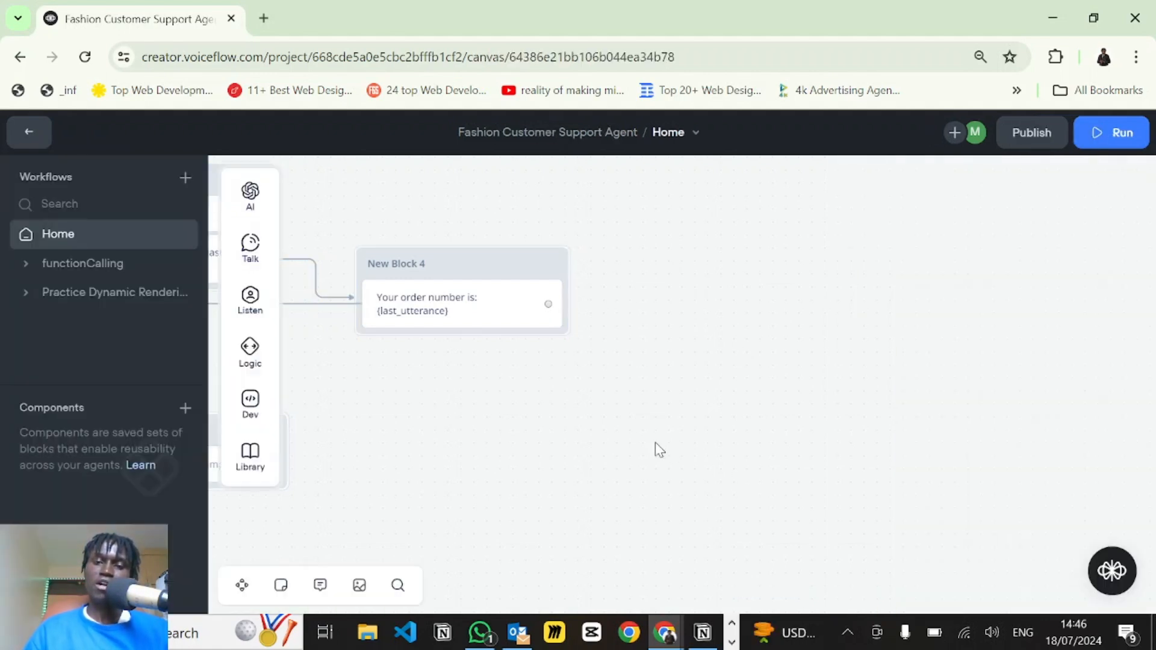
- Add a Set AI step in a new block below New Block 1 and give it a second prompt entry
drag(656, 443, 780, 433)
drag(677, 421, 1019, 508)
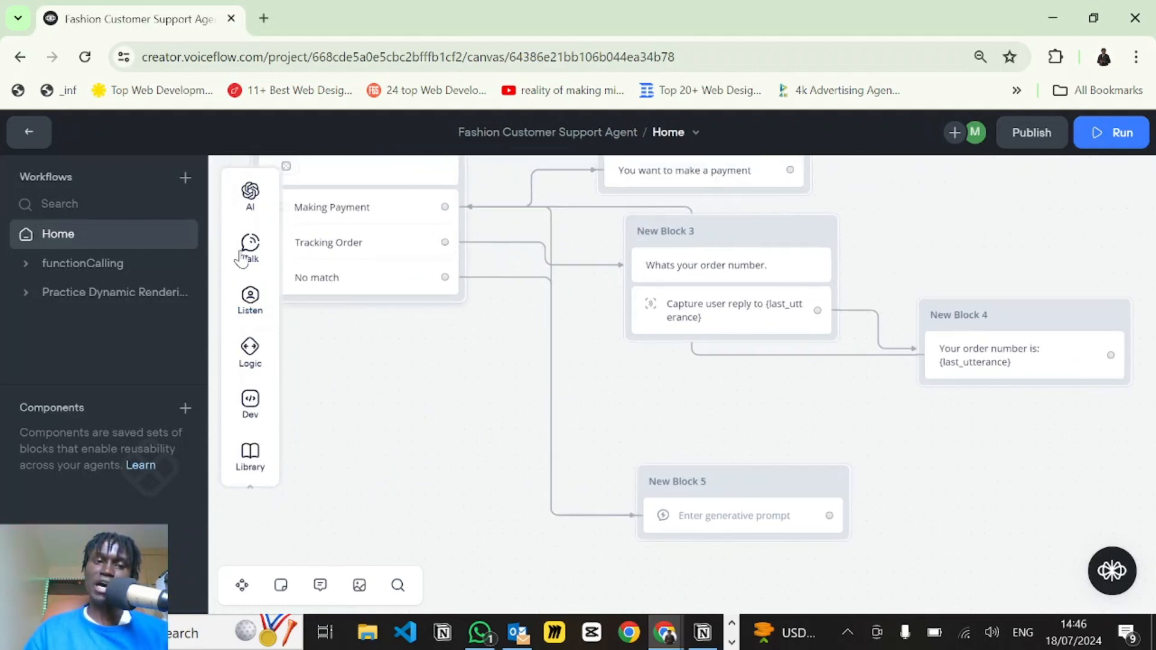
mouse_move(250, 207)
drag(333, 226, 403, 411)
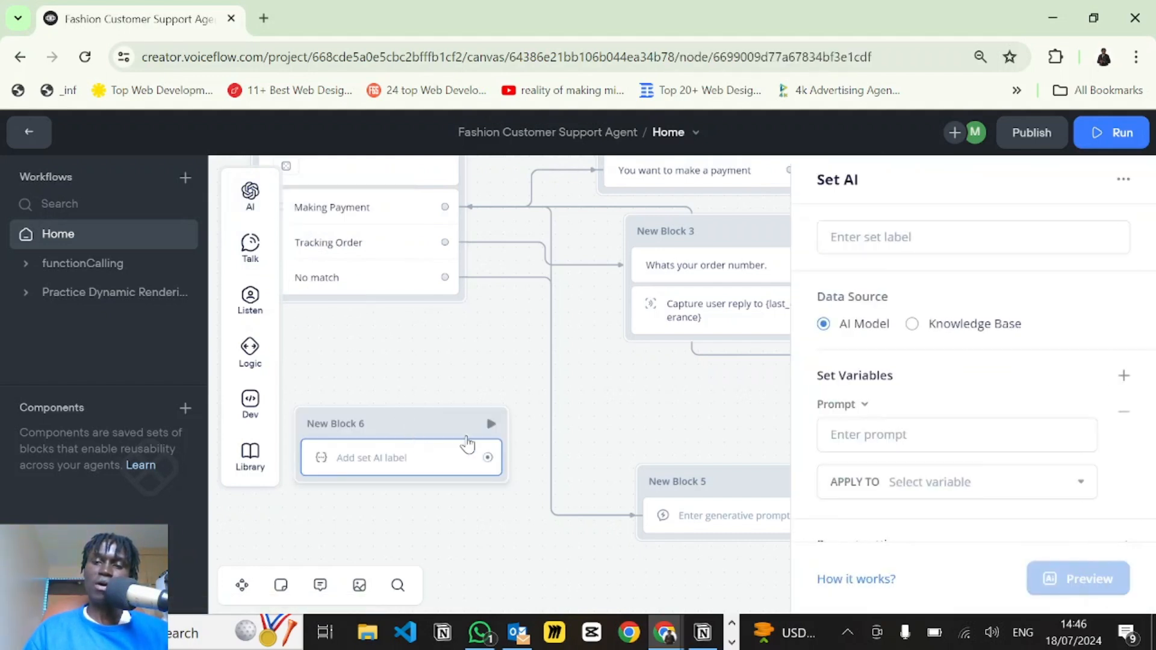
click(895, 235)
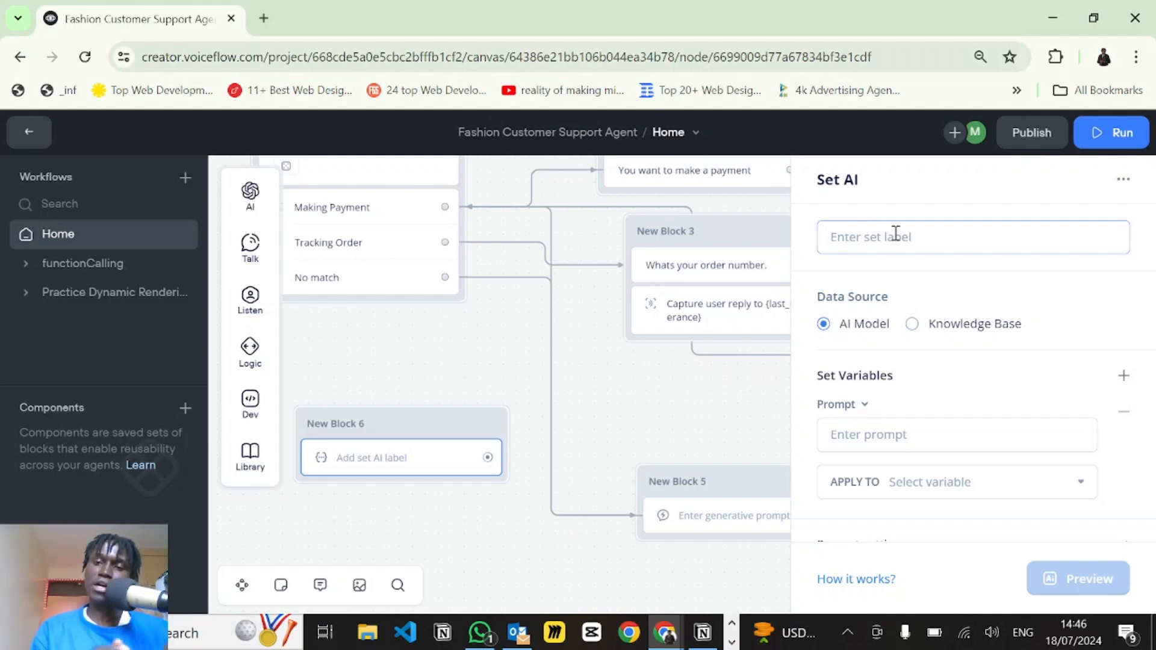
scroll(914, 461, down, 1)
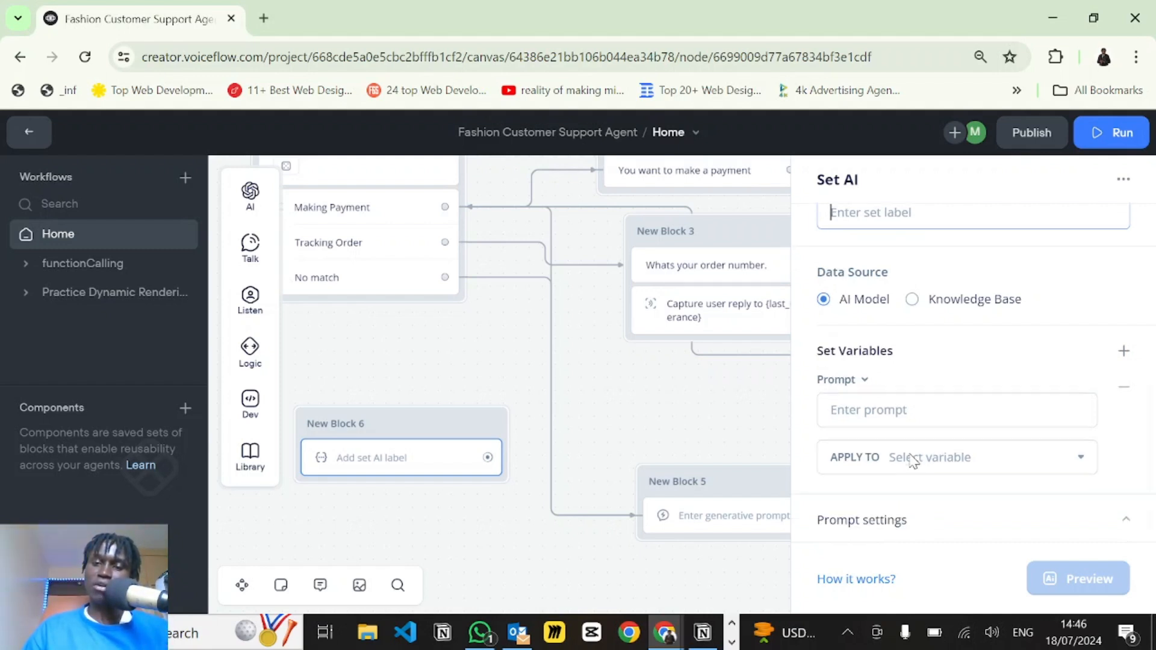
click(870, 415)
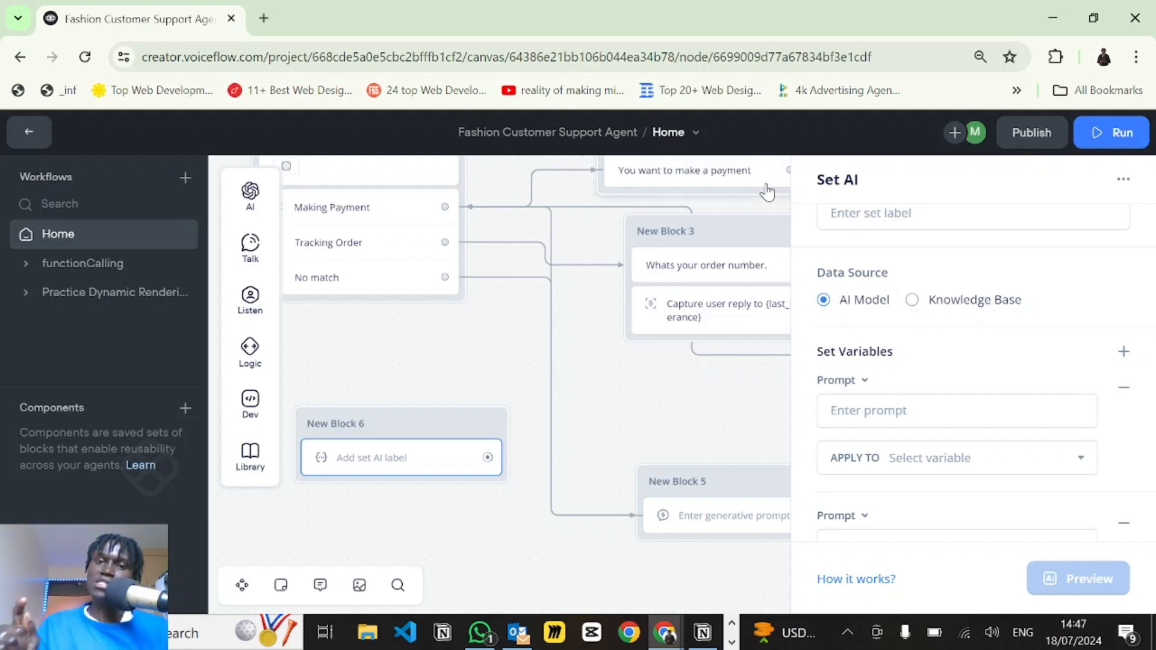
click(373, 404)
- Delete the block containing the empty Set AI step
mouse_move(250, 352)
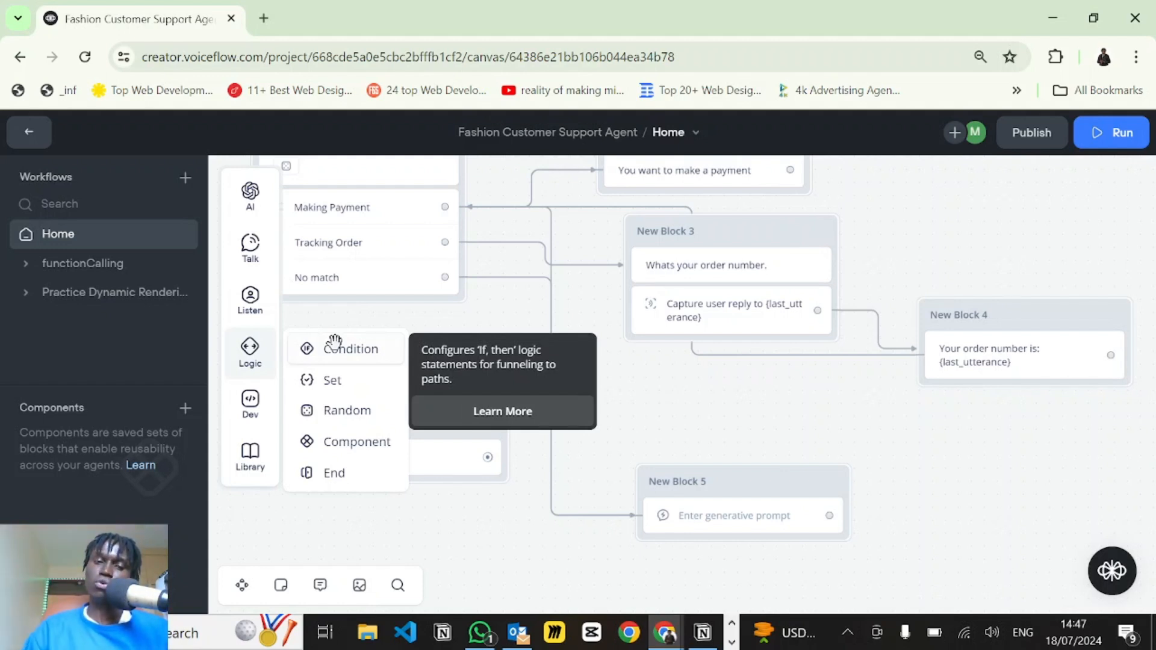
drag(460, 377, 535, 386)
click(481, 444)
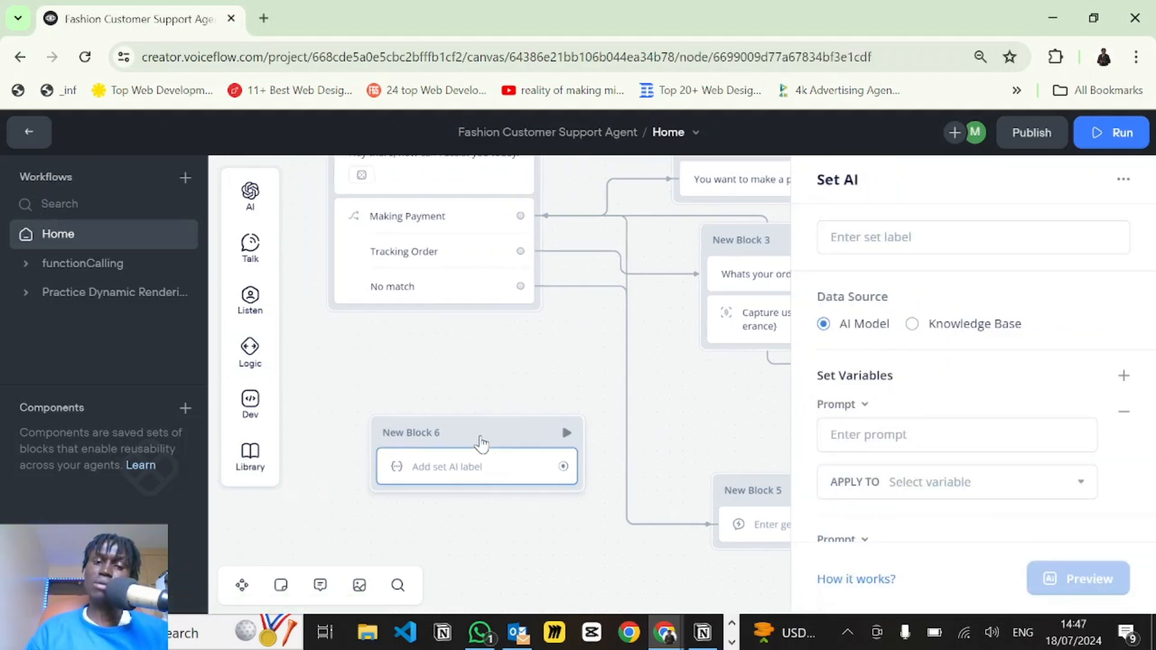
key(Delete)
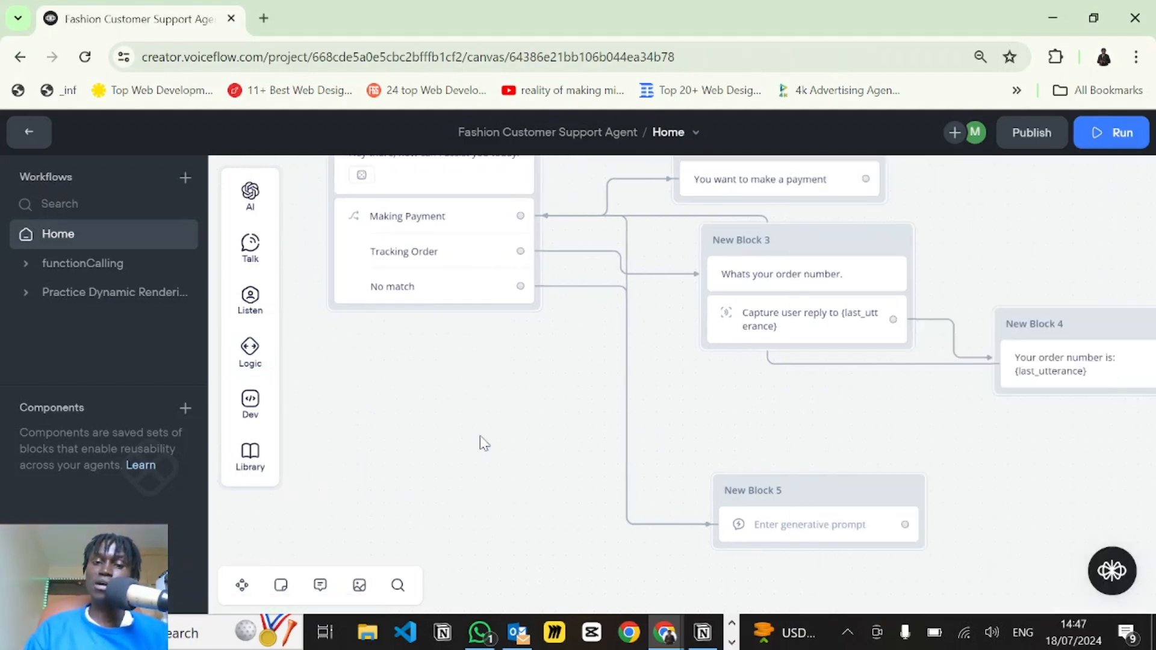
drag(480, 442, 596, 490)
scroll(516, 429, down, 3)
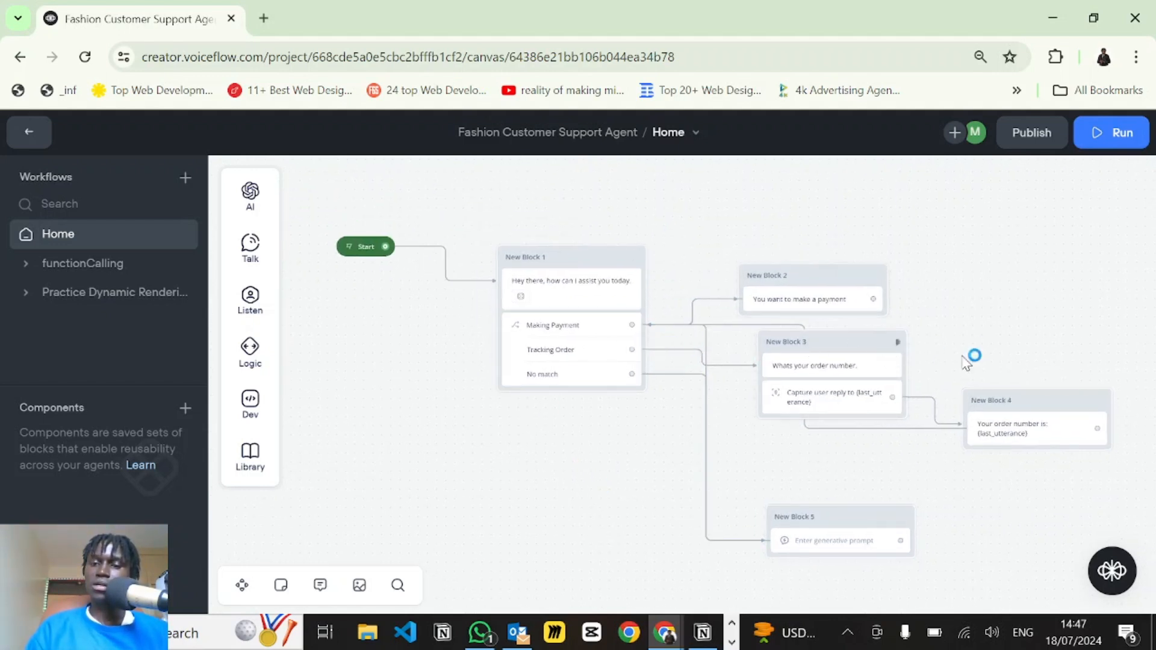
drag(1038, 301, 920, 334)
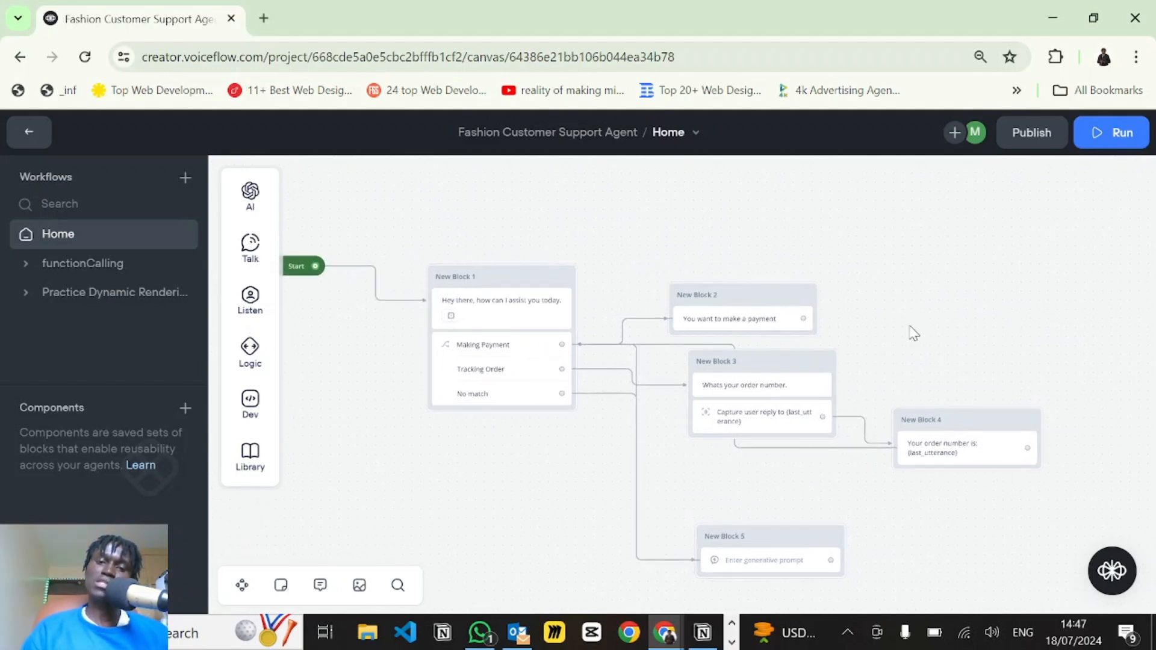